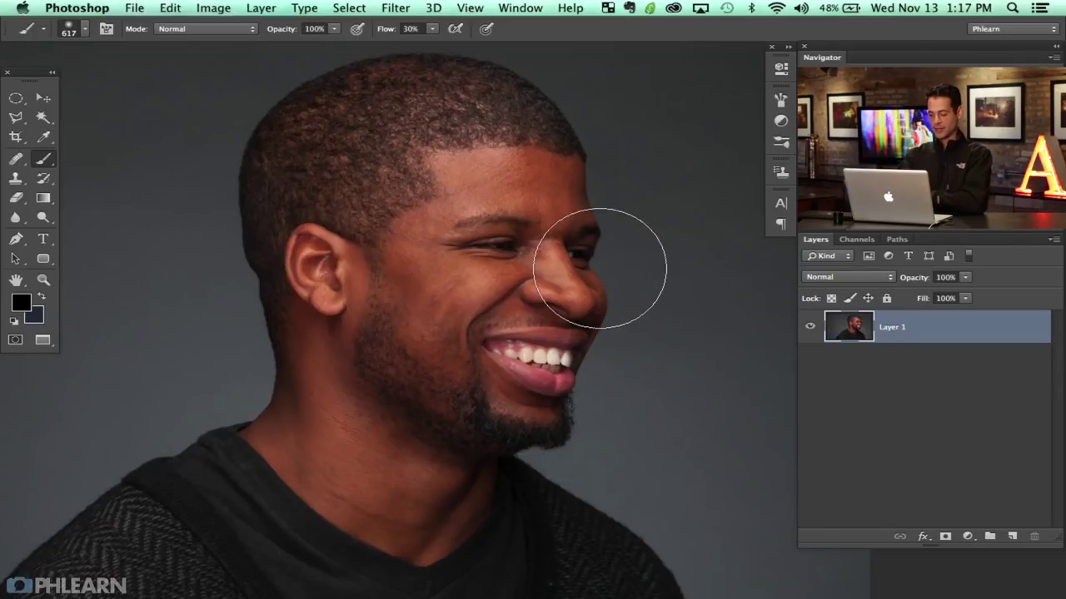
pyautogui.press('super+minus')
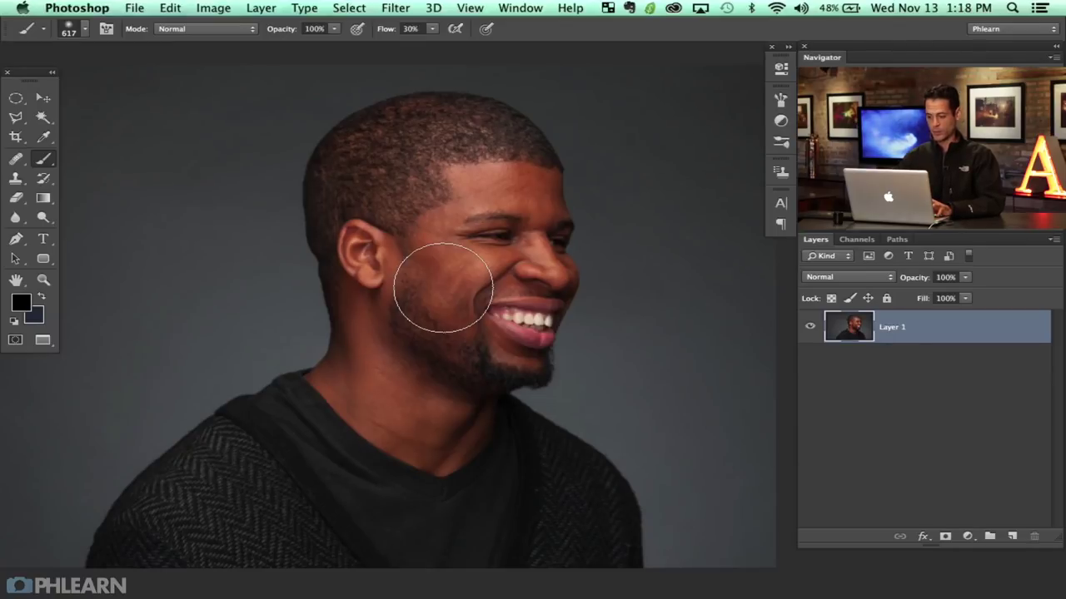
pyautogui.moveTo(333, 301); pyautogui.dragTo(344, 302)
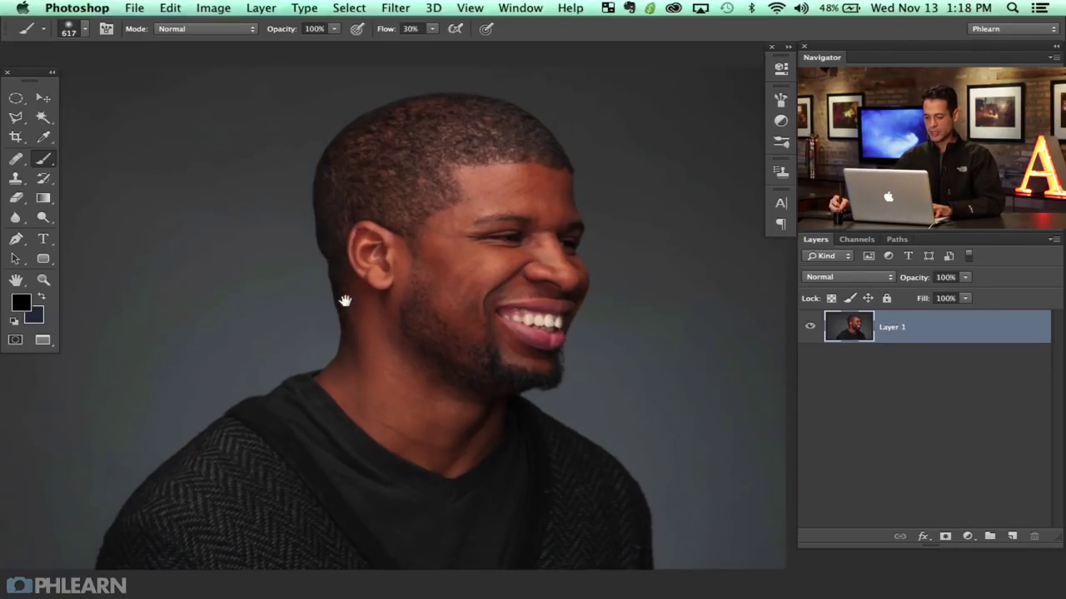
pyautogui.moveTo(419, 305); pyautogui.dragTo(377, 305)
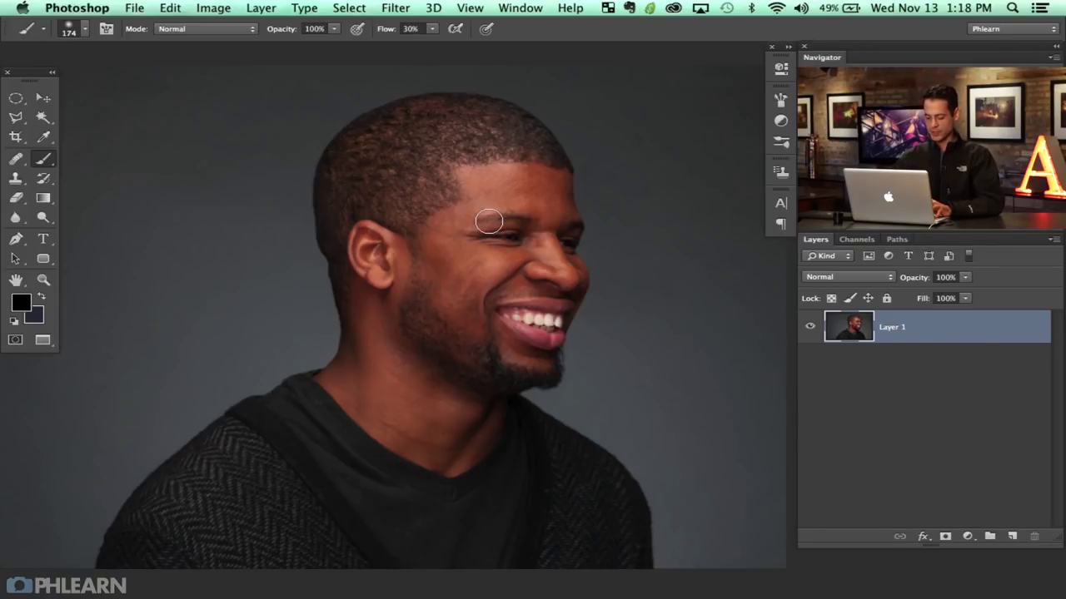
# Create a new document 800 pixels wide and 800 pixels high with a white background.
pyautogui.press('super+n')
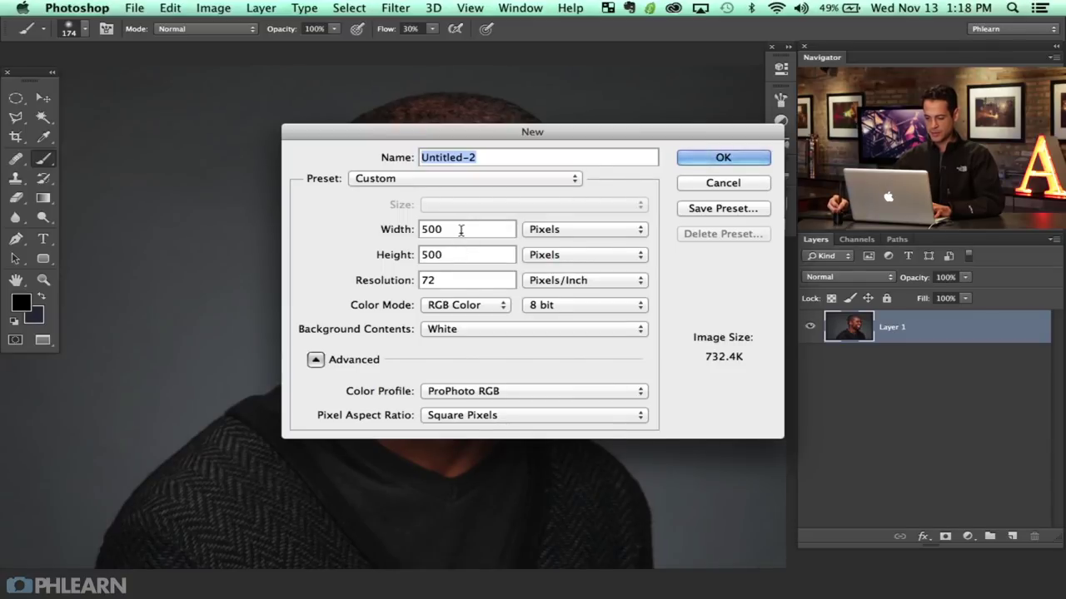
pyautogui.press('Tab')
pyautogui.write('800')
pyautogui.press('Tab')
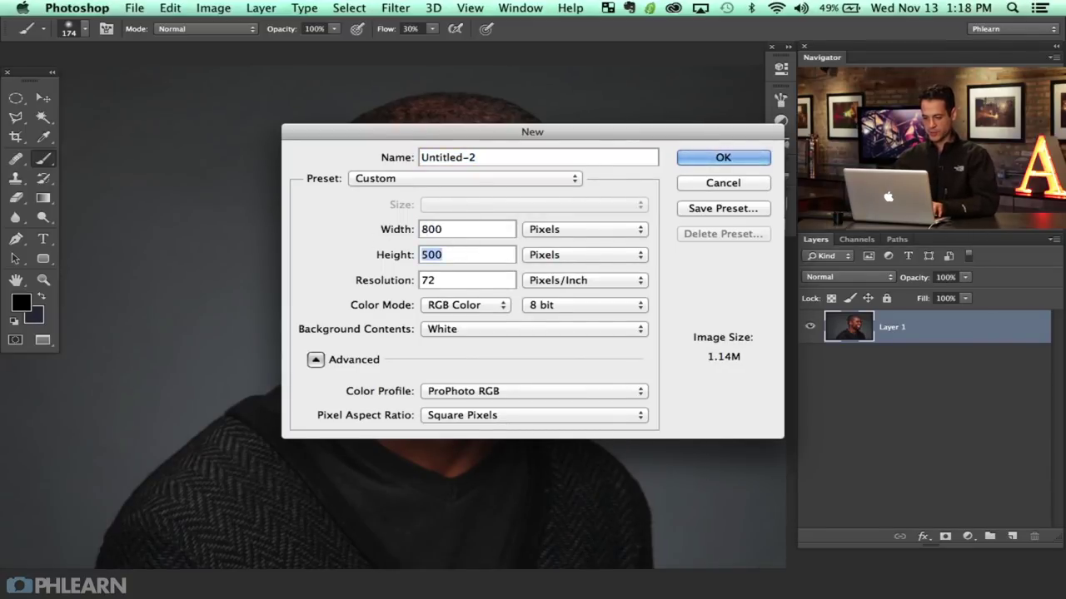
pyautogui.write('800')
pyautogui.press('Return')
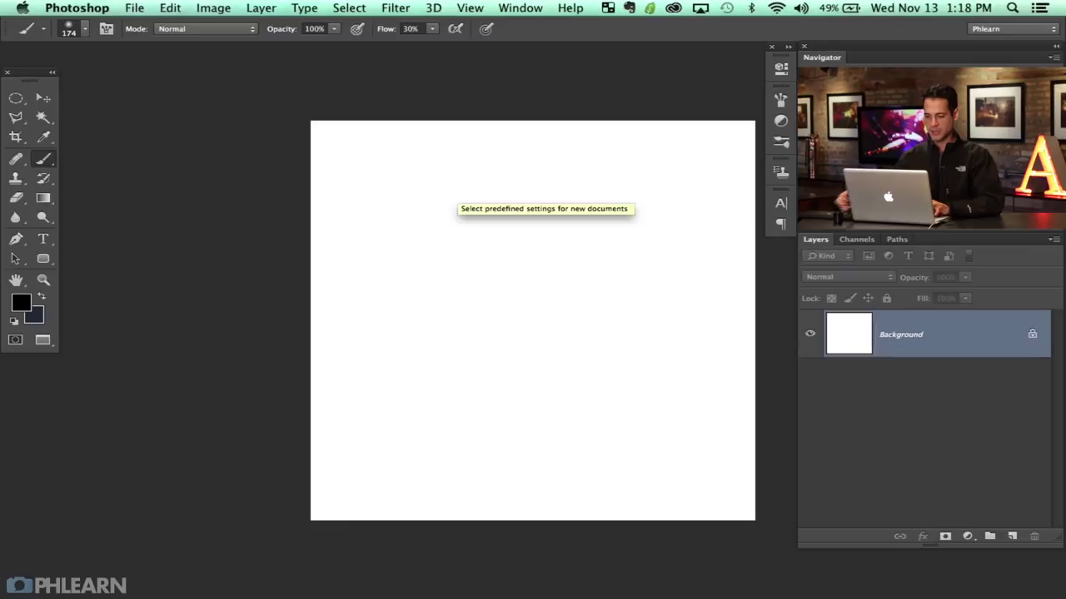
# Append the Natural Brushes 2 set to the current brush presets.
pyautogui.moveTo(452, 216); pyautogui.dragTo(369, 200)
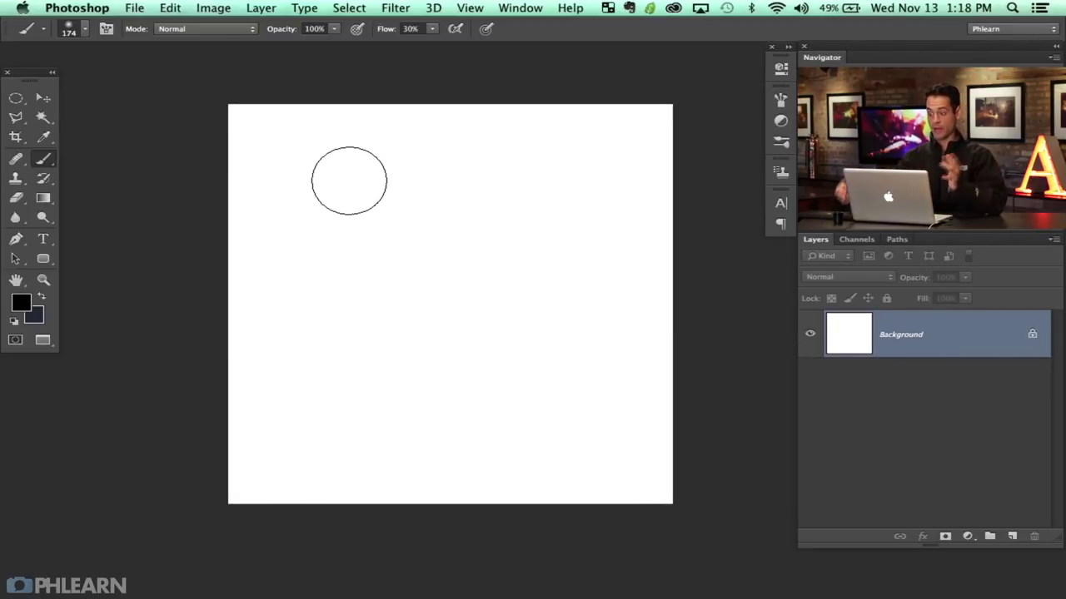
pyautogui.moveTo(378, 266); pyautogui.dragTo(267, 267)
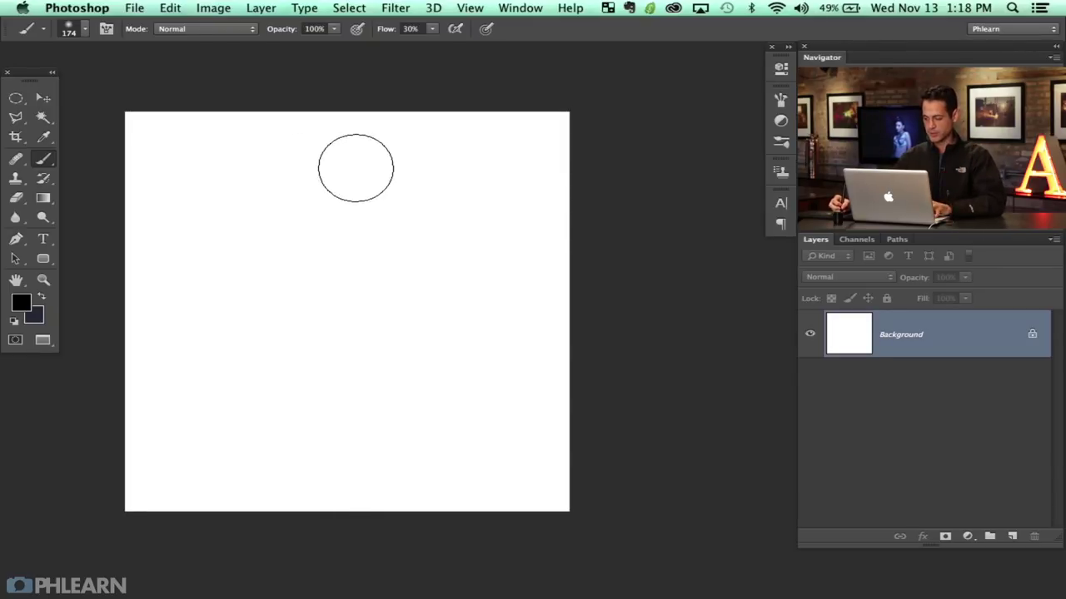
pyautogui.moveTo(307, 253)
pyautogui.mouseDown()
pyautogui.moveTo(317, 264)
pyautogui.moveTo(307, 249)
pyautogui.moveTo(322, 249)
pyautogui.mouseUp()
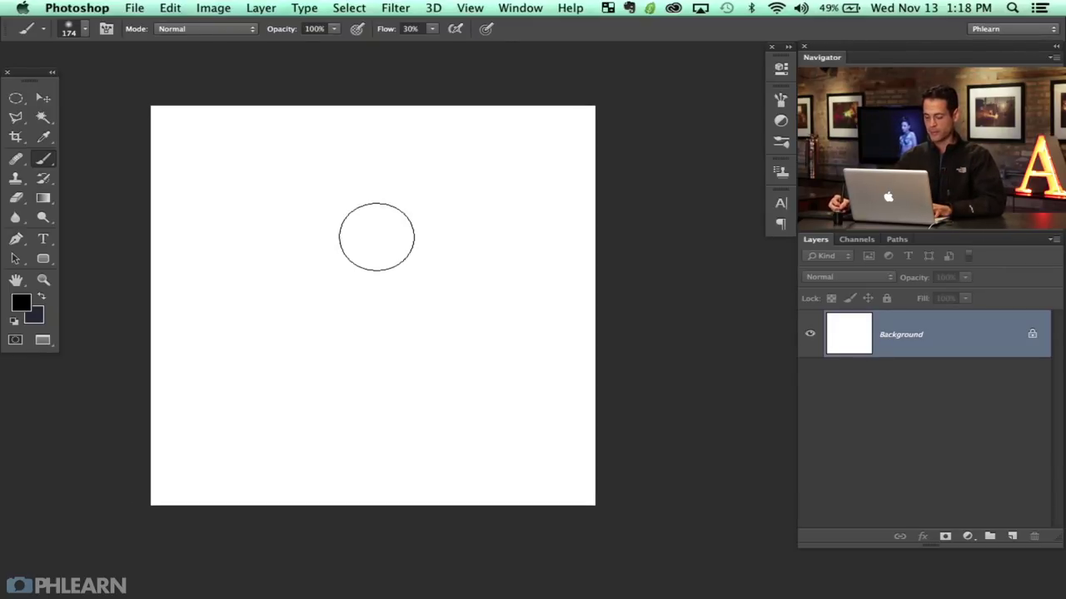
pyautogui.rightClick(361, 203)
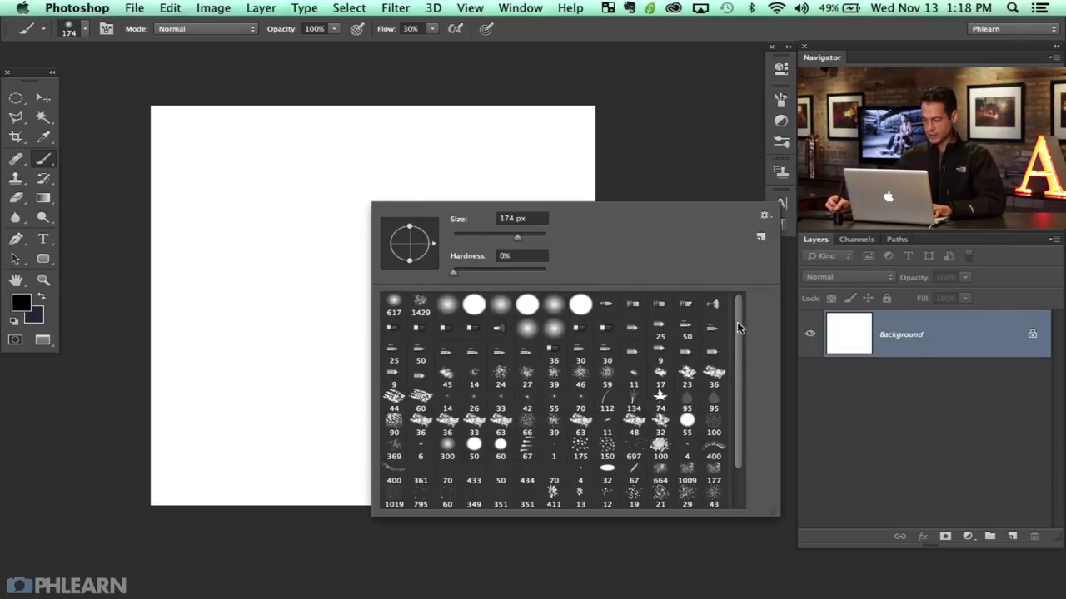
pyautogui.scroll(-3, 736, 323)
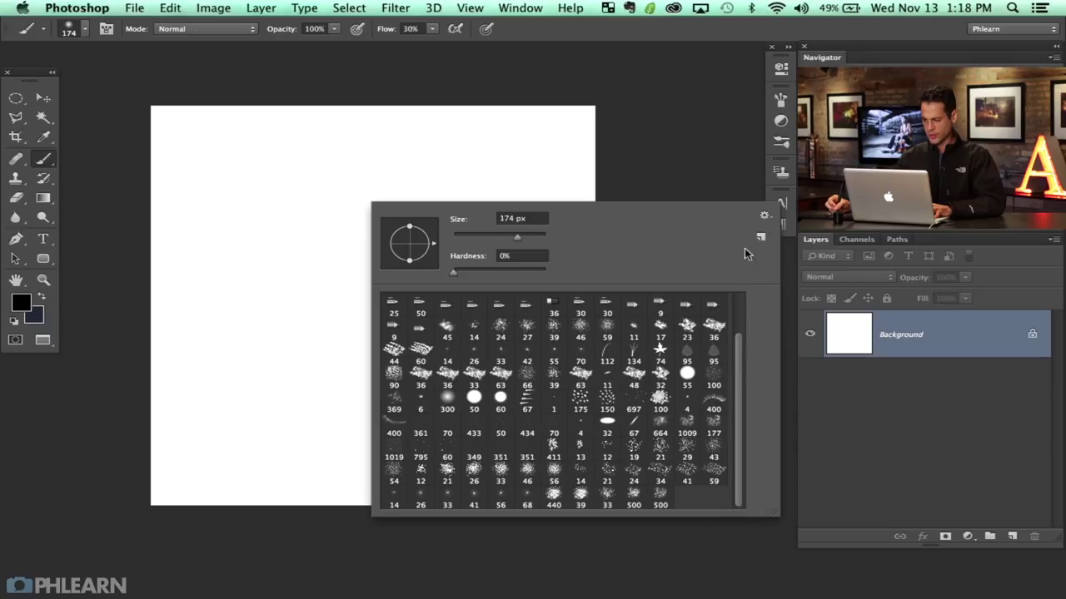
pyautogui.click(763, 219)
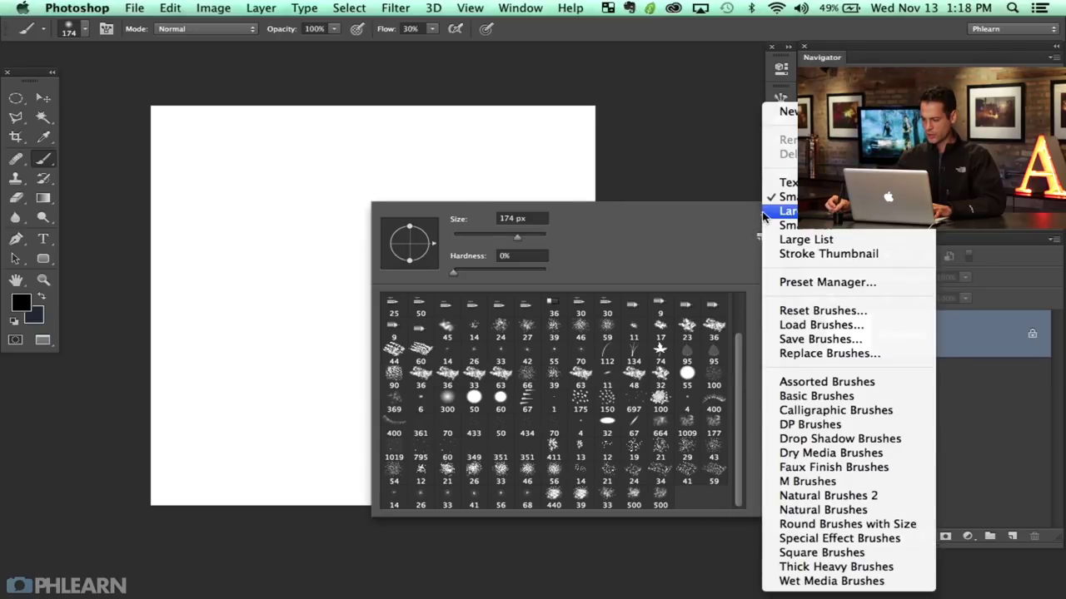
pyautogui.click(763, 219)
pyautogui.click(764, 217)
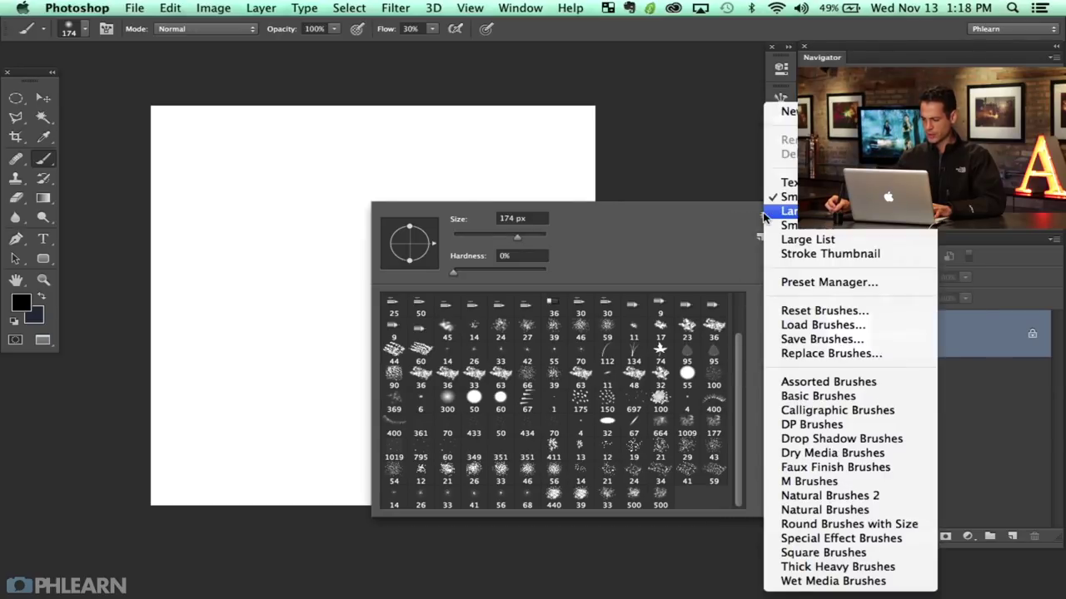
pyautogui.click(741, 201)
pyautogui.rightClick(223, 209)
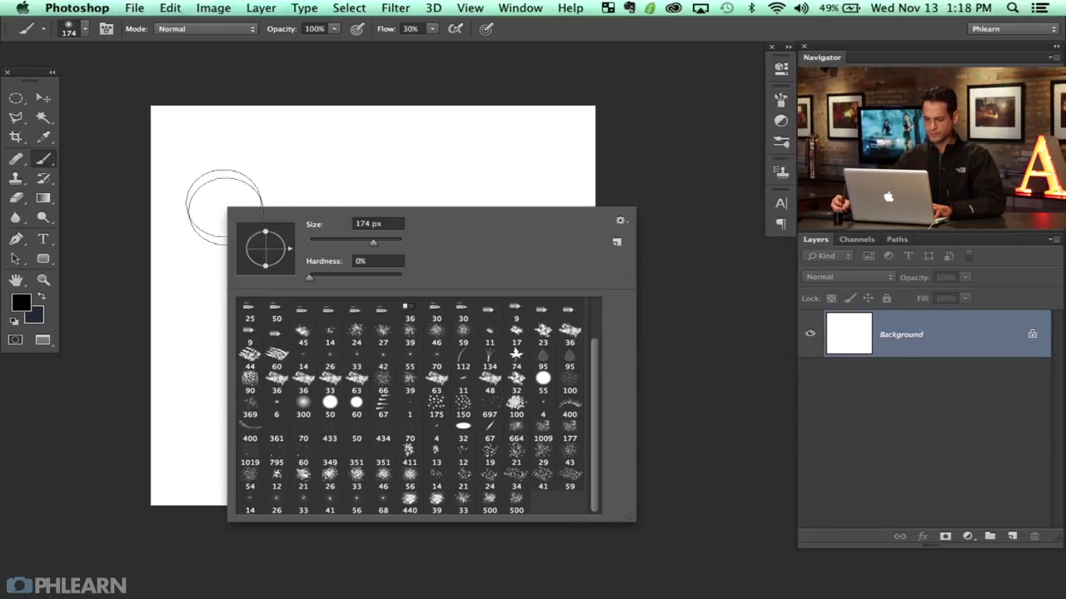
pyautogui.click(616, 222)
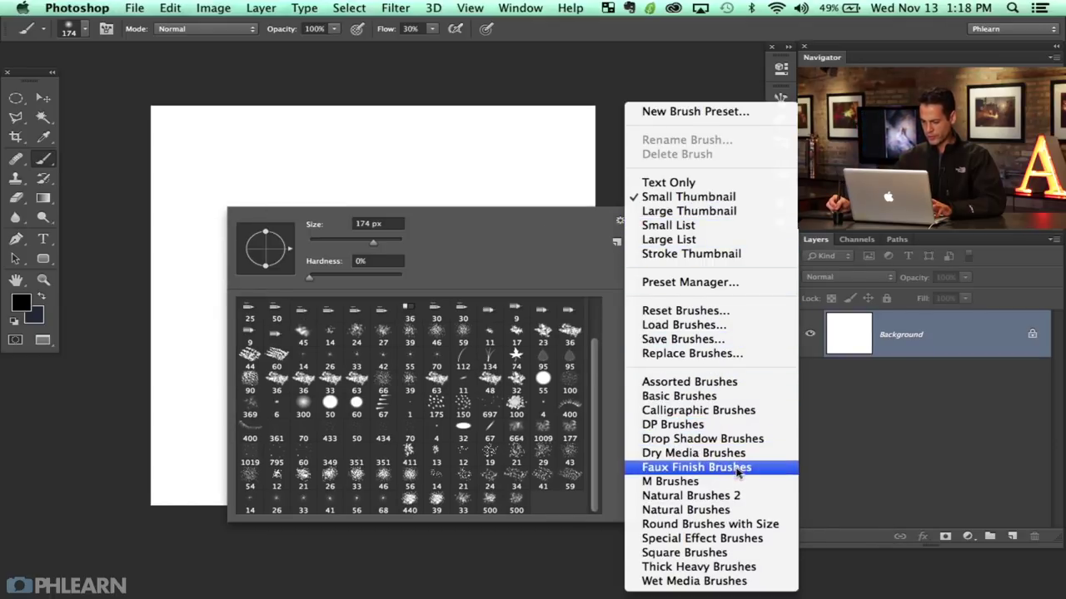
pyautogui.click(741, 496)
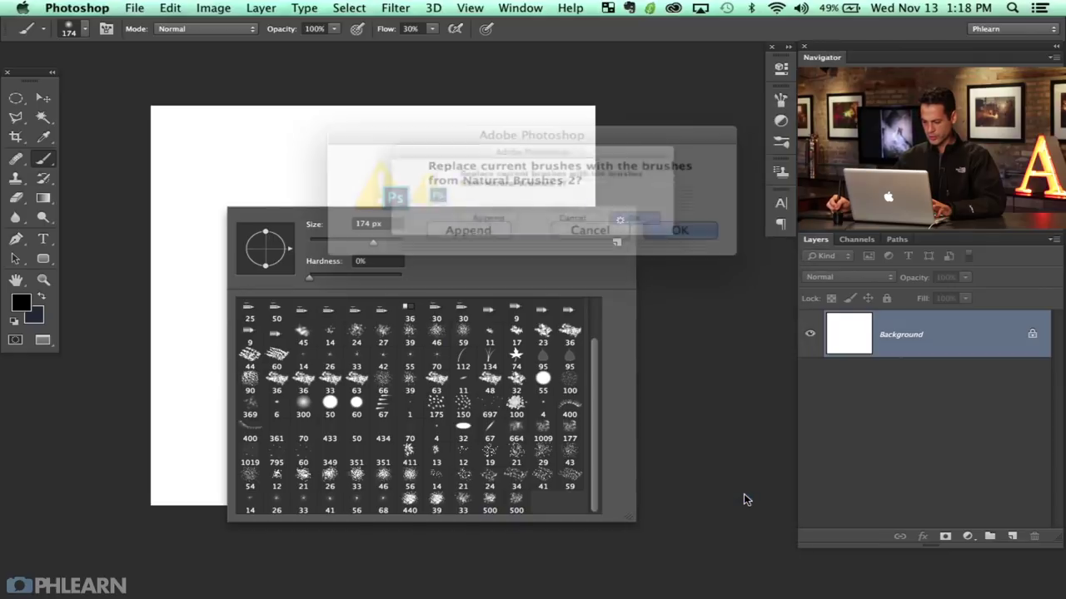
pyautogui.click(475, 230)
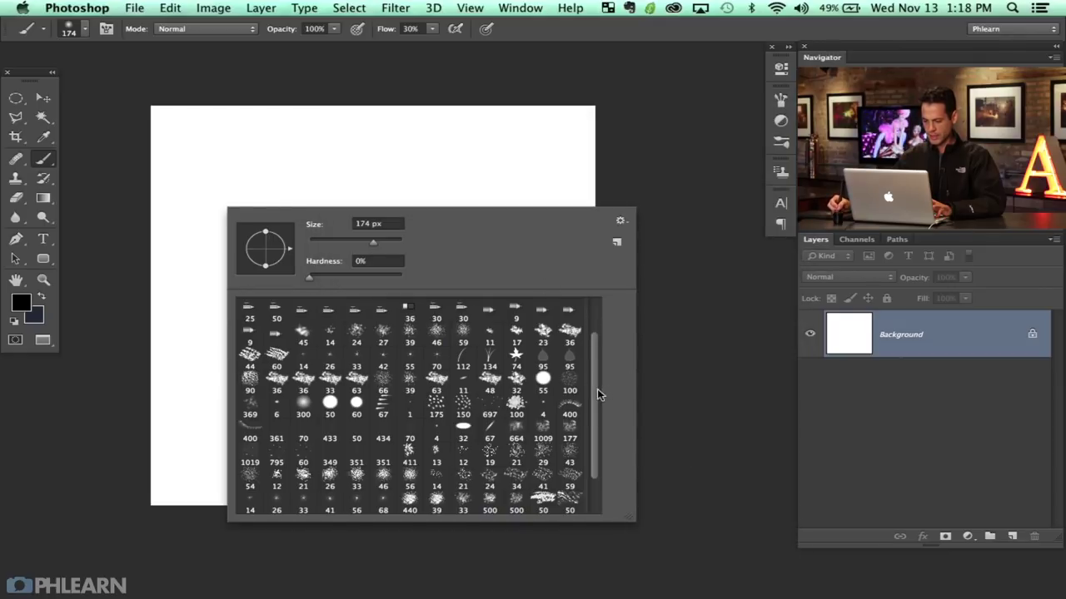
# Choose a textured brush preset and paint test strokes at 54 px near the middle of the canvas.
pyautogui.scroll(-2, 601, 395)
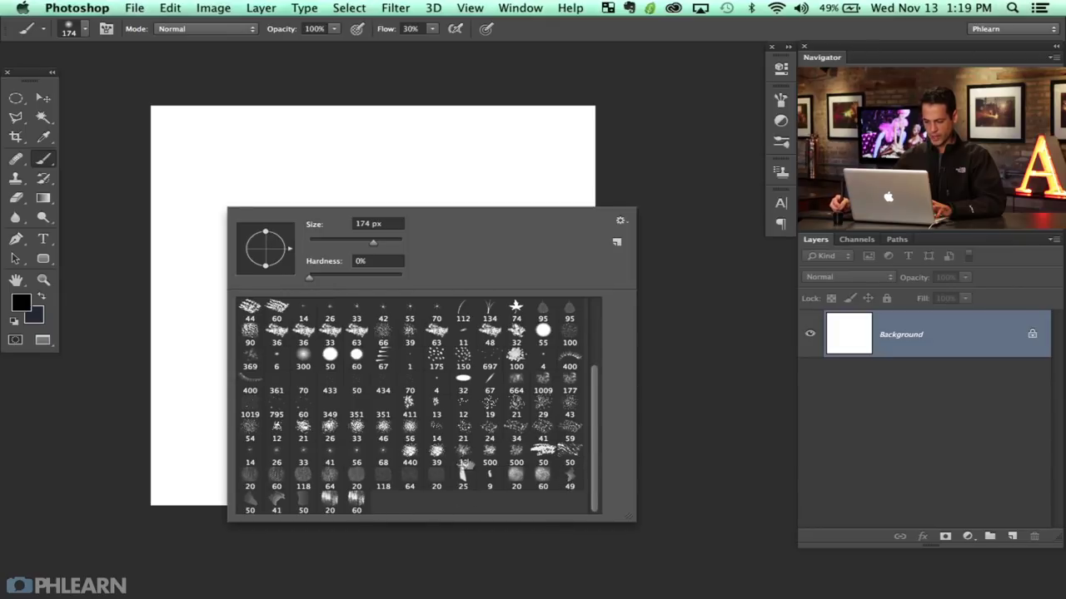
pyautogui.click(464, 454)
pyautogui.click(201, 305)
pyautogui.moveTo(317, 303)
pyautogui.mouseDown()
pyautogui.moveTo(374, 312)
pyautogui.moveTo(395, 295)
pyautogui.moveTo(356, 279)
pyautogui.moveTo(366, 310)
pyautogui.mouseUp()
# Switch to the 43 px textured brush preset and paint bold black strokes over the middle of the canvas.
pyautogui.rightClick(399, 220)
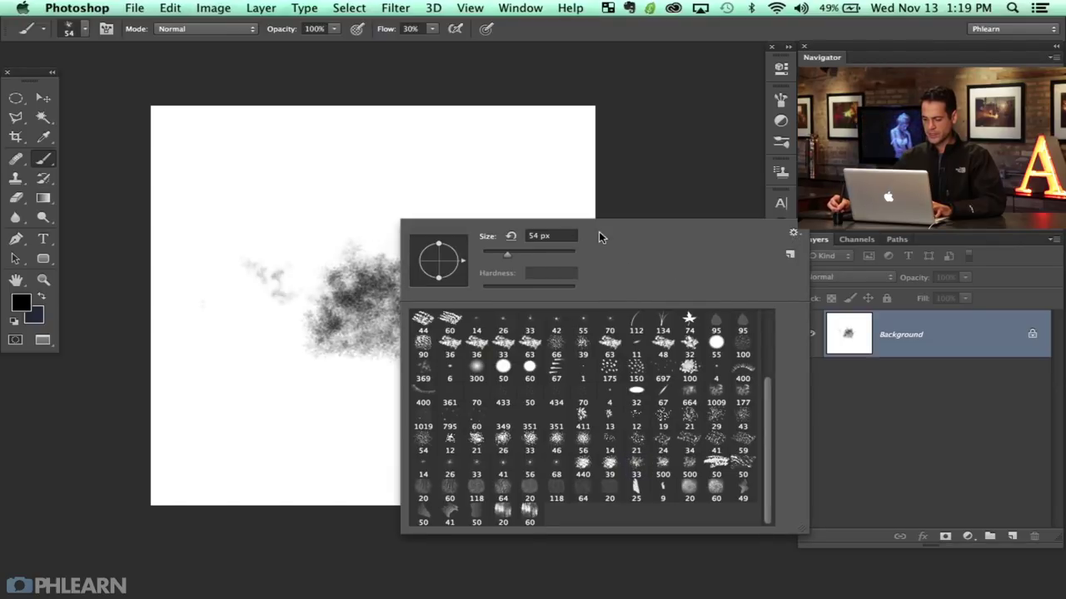
pyautogui.rightClick(329, 214)
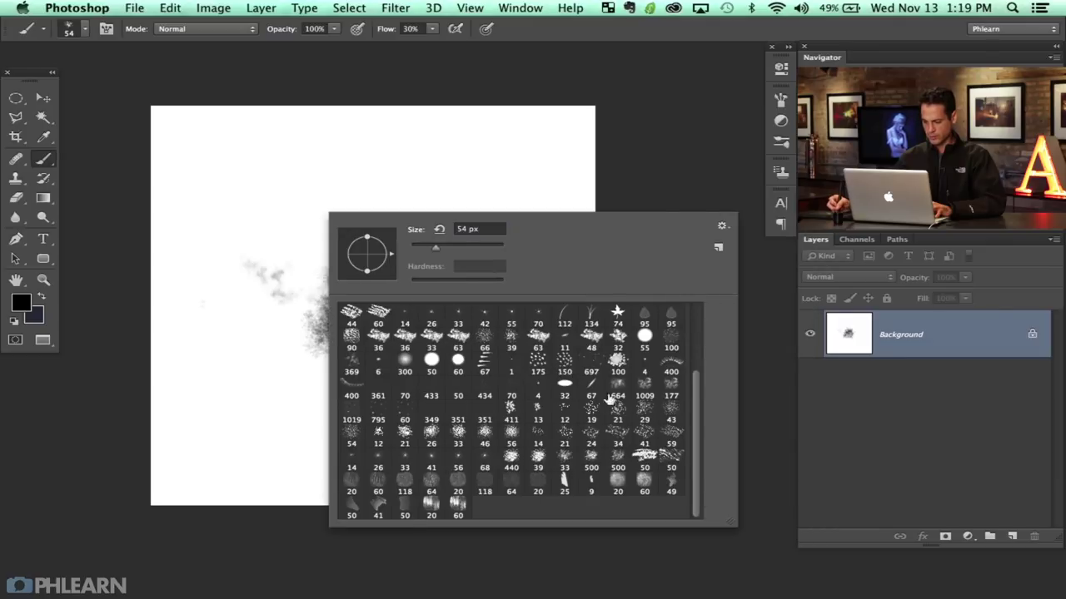
pyautogui.moveTo(289, 265)
pyautogui.mouseDown()
pyautogui.moveTo(360, 281)
pyautogui.moveTo(321, 282)
pyautogui.moveTo(310, 249)
pyautogui.moveTo(449, 200)
pyautogui.moveTo(433, 250)
pyautogui.moveTo(416, 246)
pyautogui.moveTo(383, 271)
pyautogui.moveTo(416, 291)
pyautogui.moveTo(442, 341)
pyautogui.mouseUp()
pyautogui.moveTo(427, 389)
pyautogui.mouseDown()
pyautogui.moveTo(363, 366)
pyautogui.moveTo(338, 413)
pyautogui.moveTo(221, 374)
pyautogui.moveTo(332, 260)
pyautogui.moveTo(268, 233)
pyautogui.mouseUp()
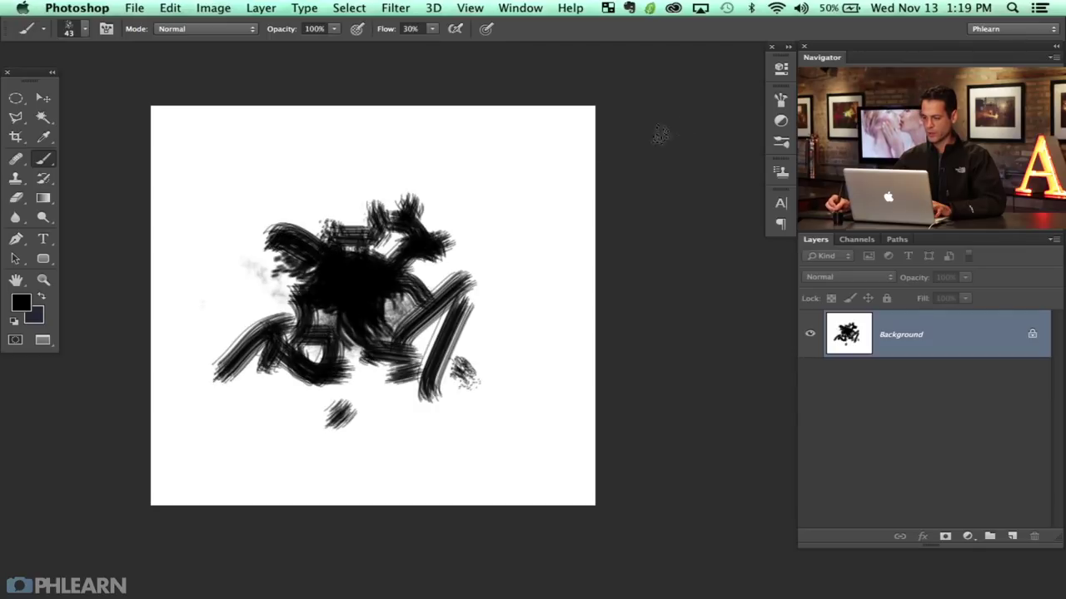
# Show the detailed brush settings and paint more black strokes around the existing marks.
pyautogui.click(781, 99)
pyautogui.moveTo(379, 250); pyautogui.dragTo(289, 229)
pyautogui.moveTo(242, 180); pyautogui.dragTo(217, 148)
pyautogui.moveTo(169, 146); pyautogui.dragTo(118, 186)
pyautogui.moveTo(157, 229)
pyautogui.mouseDown()
pyautogui.moveTo(153, 271)
pyautogui.moveTo(224, 399)
pyautogui.moveTo(249, 391)
pyautogui.mouseUp()
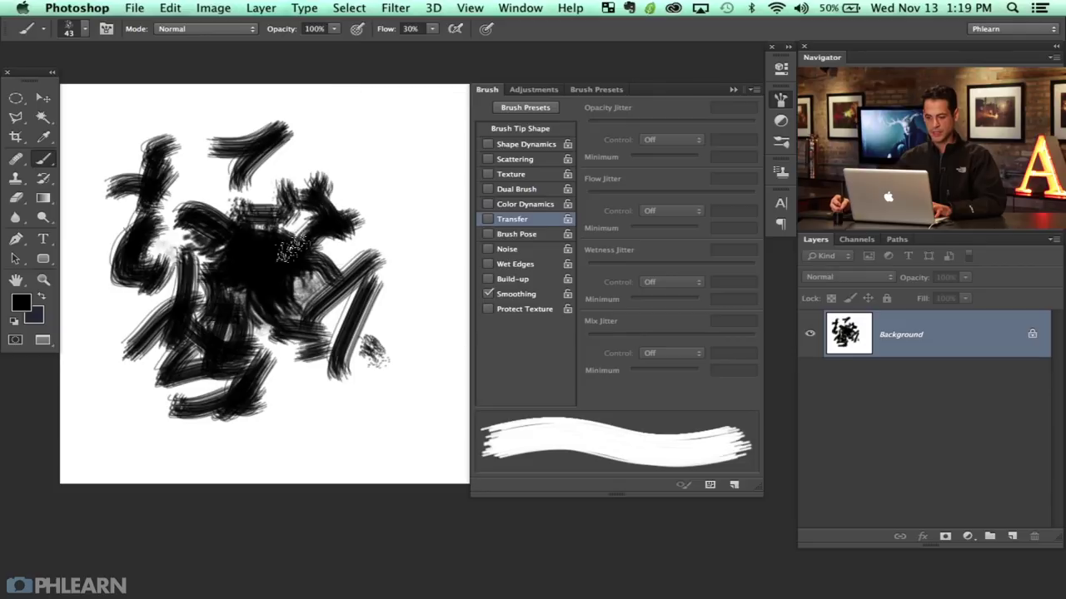
pyautogui.moveTo(404, 199); pyautogui.dragTo(388, 234)
pyautogui.moveTo(350, 187)
pyautogui.mouseDown()
pyautogui.moveTo(410, 154)
pyautogui.moveTo(237, 208)
pyautogui.moveTo(167, 212)
pyautogui.moveTo(208, 364)
pyautogui.moveTo(357, 363)
pyautogui.moveTo(386, 352)
pyautogui.moveTo(391, 304)
pyautogui.mouseUp()
# Enable Transfer with flow controlled by Pen Pressure, and blend the marks with black and white strokes using a larger brush.
pyautogui.click(489, 220)
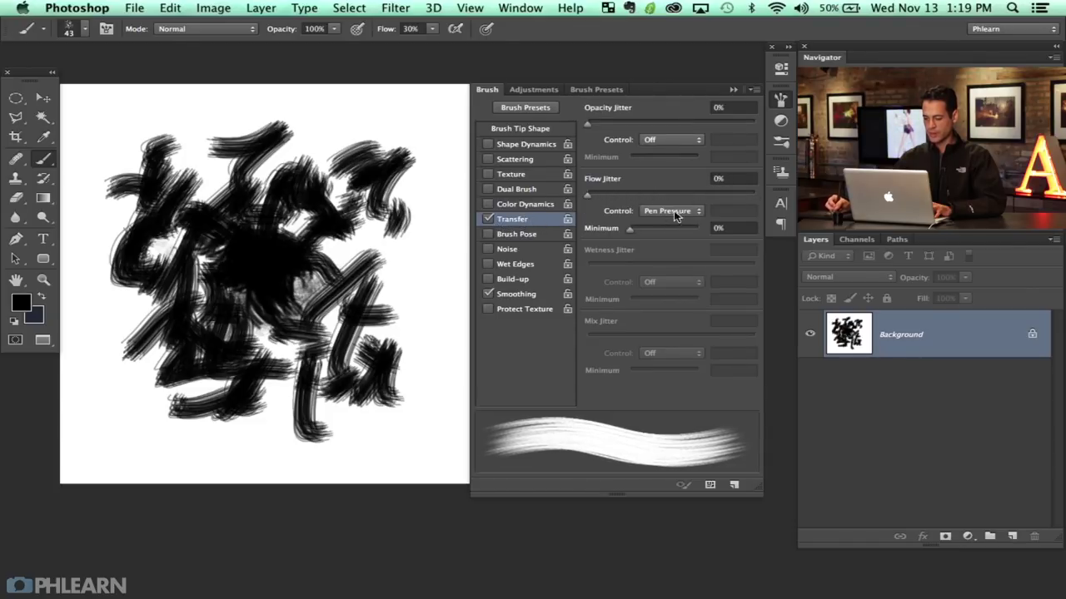
pyautogui.moveTo(423, 242)
pyautogui.mouseDown()
pyautogui.moveTo(397, 301)
pyautogui.moveTo(411, 350)
pyautogui.moveTo(424, 229)
pyautogui.moveTo(418, 346)
pyautogui.moveTo(408, 293)
pyautogui.moveTo(406, 306)
pyautogui.moveTo(415, 265)
pyautogui.moveTo(387, 328)
pyautogui.moveTo(422, 235)
pyautogui.moveTo(411, 302)
pyautogui.moveTo(399, 262)
pyautogui.moveTo(423, 353)
pyautogui.moveTo(431, 291)
pyautogui.moveTo(418, 424)
pyautogui.moveTo(412, 395)
pyautogui.moveTo(379, 443)
pyautogui.moveTo(247, 457)
pyautogui.moveTo(169, 408)
pyautogui.moveTo(273, 405)
pyautogui.moveTo(200, 376)
pyautogui.moveTo(176, 412)
pyautogui.moveTo(158, 283)
pyautogui.moveTo(123, 342)
pyautogui.moveTo(152, 344)
pyautogui.moveTo(145, 371)
pyautogui.moveTo(154, 325)
pyautogui.moveTo(143, 342)
pyautogui.moveTo(113, 315)
pyautogui.moveTo(121, 223)
pyautogui.moveTo(100, 265)
pyautogui.moveTo(137, 126)
pyautogui.moveTo(177, 173)
pyautogui.moveTo(121, 220)
pyautogui.moveTo(137, 301)
pyautogui.moveTo(130, 364)
pyautogui.moveTo(229, 360)
pyautogui.moveTo(183, 354)
pyautogui.moveTo(236, 251)
pyautogui.moveTo(313, 197)
pyautogui.moveTo(237, 202)
pyautogui.moveTo(293, 243)
pyautogui.moveTo(273, 138)
pyautogui.moveTo(243, 166)
pyautogui.moveTo(241, 119)
pyautogui.moveTo(371, 181)
pyautogui.moveTo(427, 136)
pyautogui.moveTo(423, 254)
pyautogui.moveTo(365, 412)
pyautogui.moveTo(306, 287)
pyautogui.moveTo(348, 271)
pyautogui.moveTo(215, 268)
pyautogui.moveTo(237, 315)
pyautogui.moveTo(110, 366)
pyautogui.moveTo(115, 356)
pyautogui.moveTo(204, 435)
pyautogui.moveTo(223, 402)
pyautogui.moveTo(164, 452)
pyautogui.moveTo(342, 423)
pyautogui.moveTo(437, 387)
pyautogui.moveTo(399, 373)
pyautogui.moveTo(278, 455)
pyautogui.moveTo(350, 421)
pyautogui.moveTo(320, 441)
pyautogui.mouseUp()
pyautogui.press('x')
pyautogui.press(']')
pyautogui.press(']')
pyautogui.press(']')
pyautogui.press(']')
pyautogui.press(']')
pyautogui.press(']')
pyautogui.press(']')
pyautogui.press(']')
pyautogui.press('x')
pyautogui.press('x')
pyautogui.moveTo(293, 454)
pyautogui.mouseDown()
pyautogui.moveTo(261, 452)
pyautogui.moveTo(303, 462)
pyautogui.moveTo(386, 353)
pyautogui.moveTo(300, 316)
pyautogui.moveTo(333, 241)
pyautogui.moveTo(366, 317)
pyautogui.moveTo(246, 233)
pyautogui.moveTo(408, 166)
pyautogui.moveTo(436, 213)
pyautogui.moveTo(389, 304)
pyautogui.moveTo(241, 333)
pyautogui.moveTo(216, 233)
pyautogui.moveTo(262, 170)
pyautogui.moveTo(341, 187)
pyautogui.moveTo(286, 120)
pyautogui.moveTo(110, 182)
pyautogui.moveTo(186, 269)
pyautogui.moveTo(266, 316)
pyautogui.moveTo(200, 358)
pyautogui.moveTo(284, 302)
pyautogui.moveTo(250, 400)
pyautogui.moveTo(254, 366)
pyautogui.moveTo(283, 450)
pyautogui.moveTo(239, 454)
pyautogui.mouseUp()
pyautogui.moveTo(139, 352)
pyautogui.mouseDown()
pyautogui.moveTo(112, 308)
pyautogui.moveTo(133, 225)
pyautogui.moveTo(191, 200)
pyautogui.moveTo(223, 131)
pyautogui.moveTo(163, 162)
pyautogui.moveTo(401, 254)
pyautogui.moveTo(369, 338)
pyautogui.moveTo(436, 399)
pyautogui.moveTo(335, 473)
pyautogui.mouseUp()
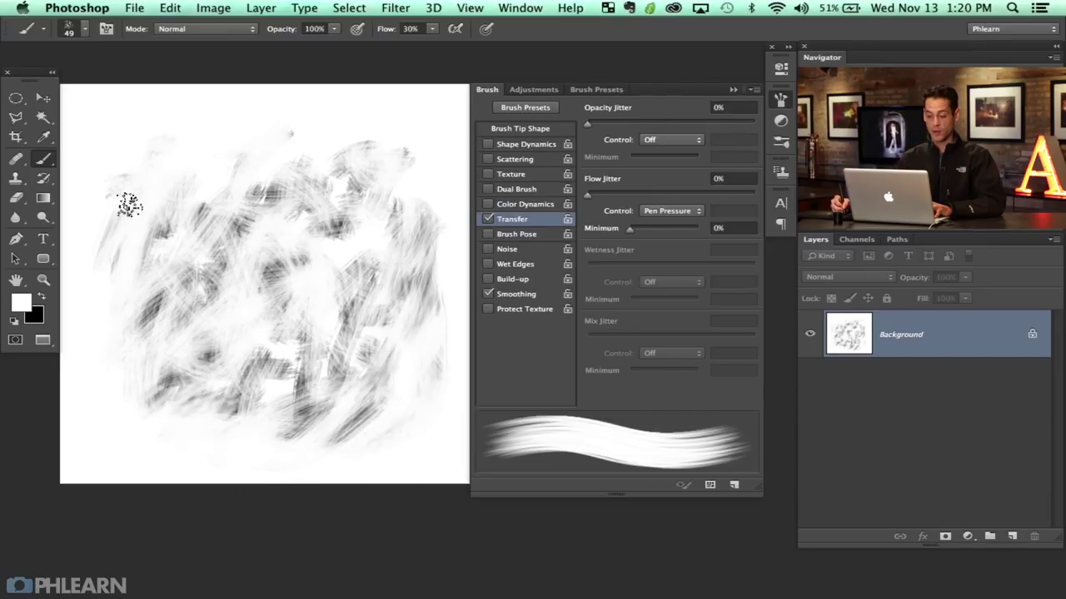
# Enable Shape Dynamics with Size Jitter 100%, Minimum Diameter 24% and Angle Jitter 100%.
pyautogui.click(524, 147)
pyautogui.moveTo(630, 122)
pyautogui.mouseDown()
pyautogui.moveTo(595, 125)
pyautogui.moveTo(740, 118)
pyautogui.mouseUp()
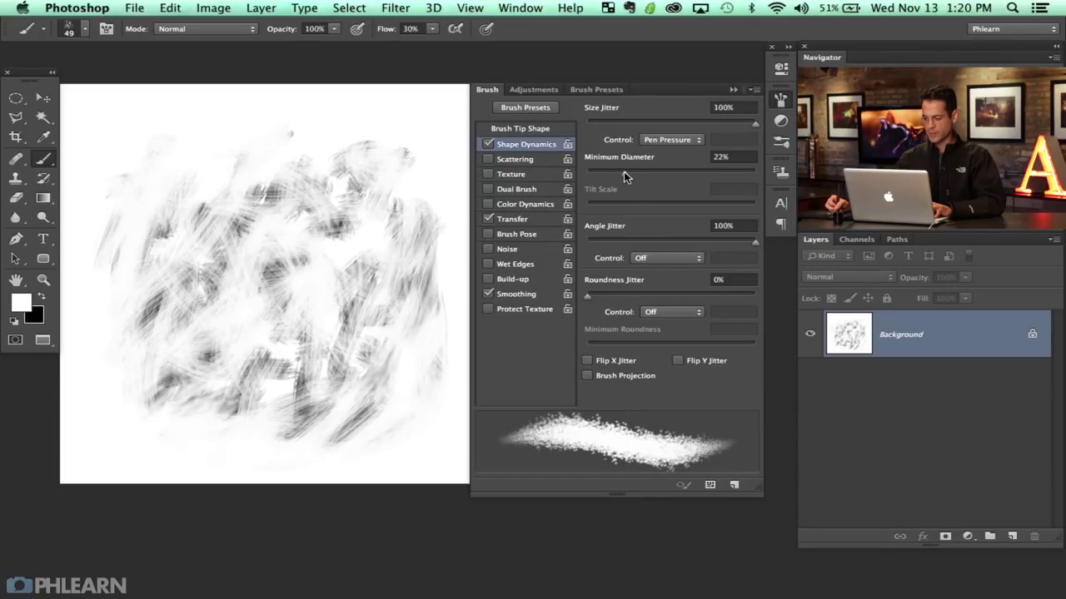
pyautogui.moveTo(625, 171); pyautogui.dragTo(625, 171)
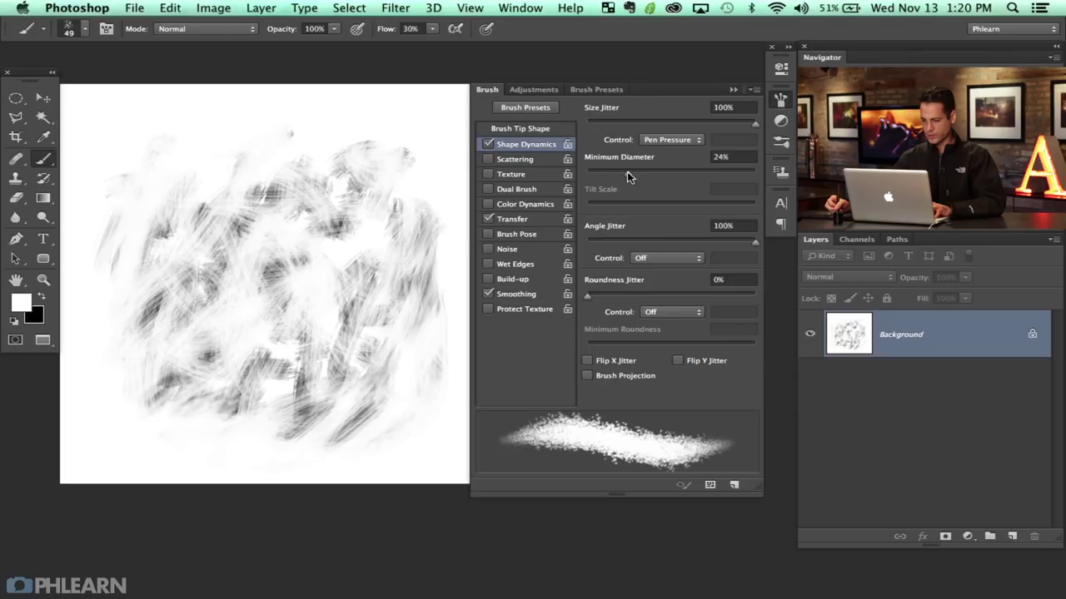
pyautogui.moveTo(671, 241)
pyautogui.mouseDown()
pyautogui.moveTo(588, 241)
pyautogui.moveTo(787, 239)
pyautogui.mouseUp()
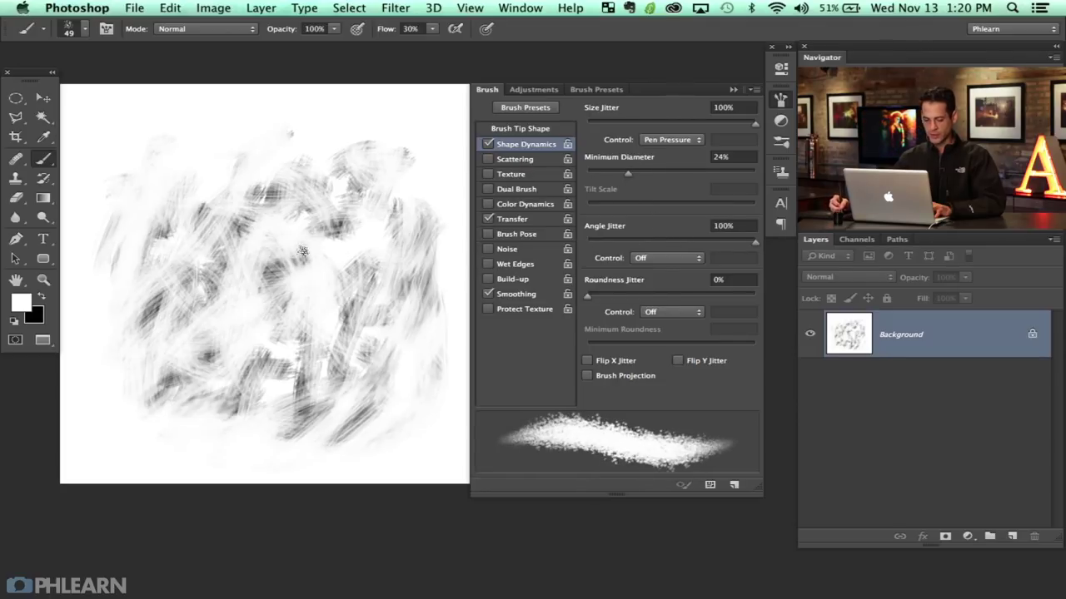
# Add a new empty layer and paint black texture in the middle of the canvas.
pyautogui.press('alt+shift+super+n')
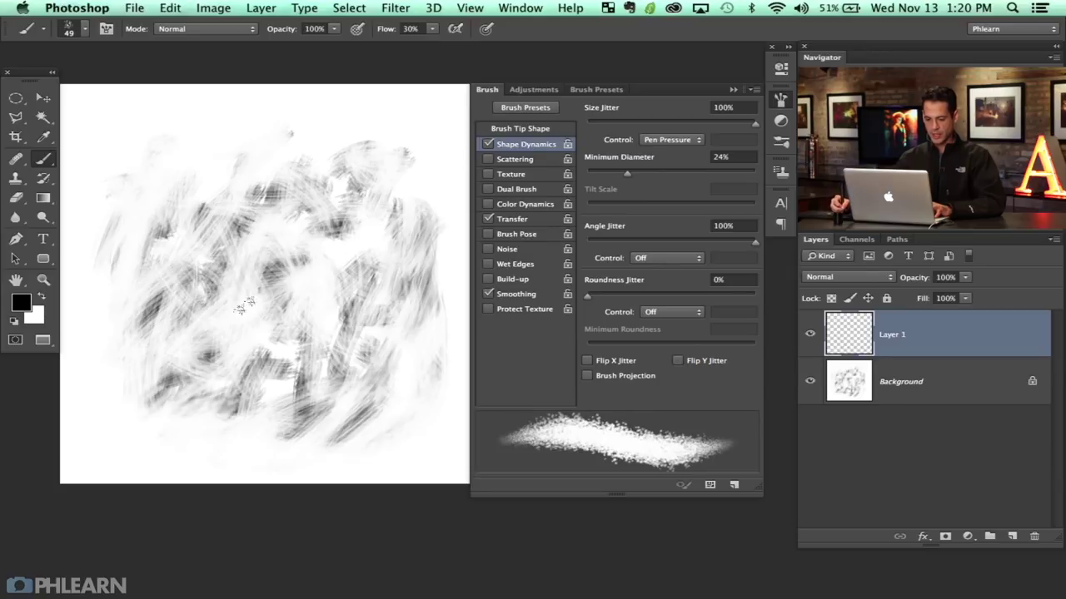
pyautogui.moveTo(286, 302)
pyautogui.mouseDown()
pyautogui.moveTo(240, 294)
pyautogui.moveTo(298, 336)
pyautogui.moveTo(258, 324)
pyautogui.moveTo(241, 364)
pyautogui.moveTo(357, 320)
pyautogui.moveTo(286, 321)
pyautogui.moveTo(318, 339)
pyautogui.mouseUp()
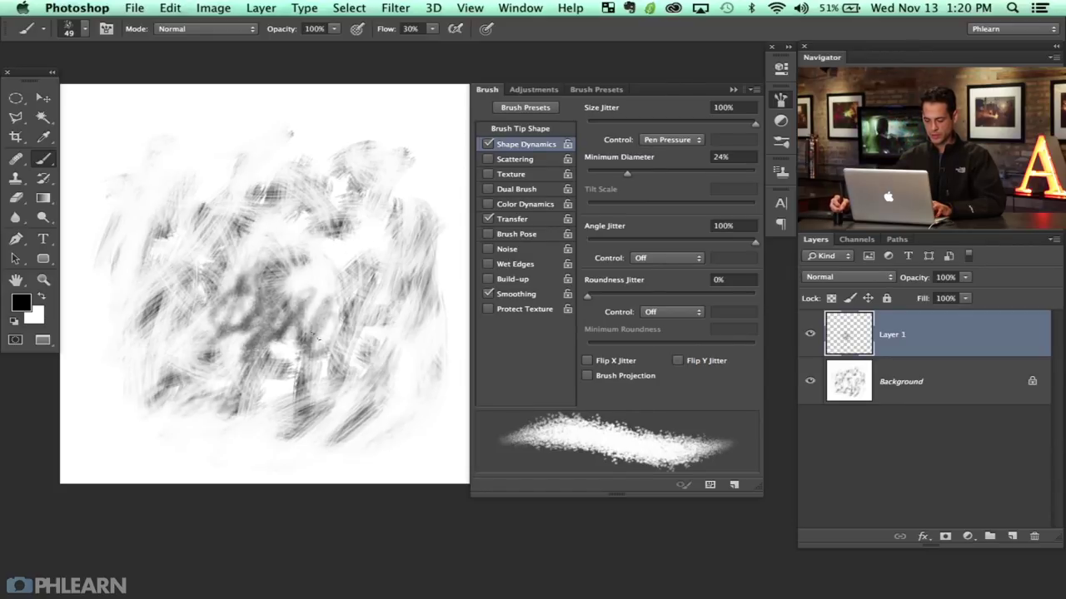
# Enable Scattering with Texture off, enlarge the brush to 66 px and paint black texture across the new layer.
pyautogui.click(504, 174)
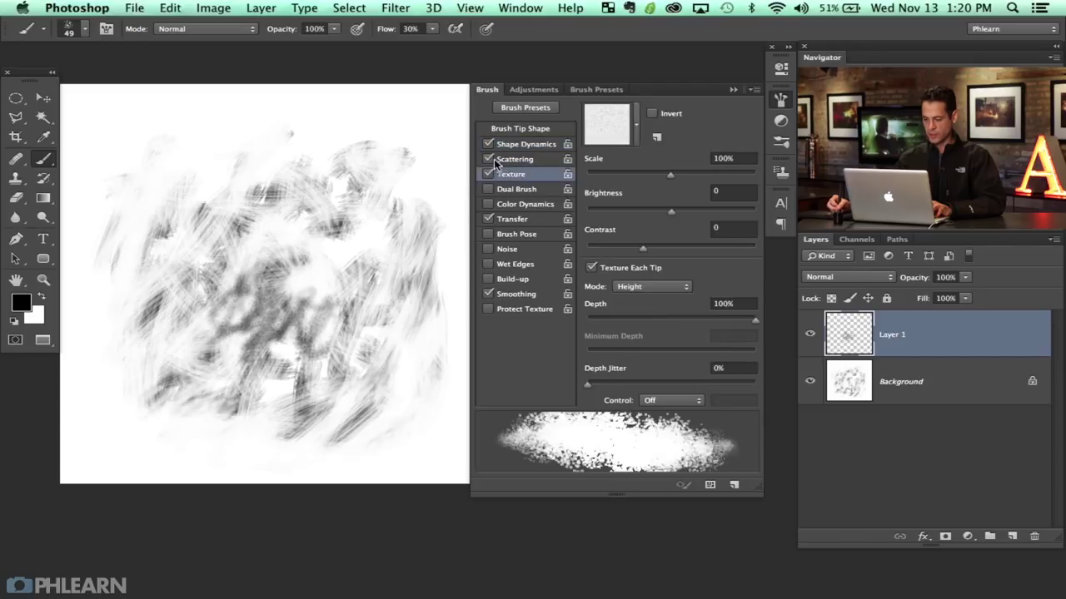
pyautogui.click(488, 174)
pyautogui.click(533, 159)
pyautogui.moveTo(309, 299)
pyautogui.mouseDown()
pyautogui.moveTo(336, 267)
pyautogui.moveTo(328, 293)
pyautogui.moveTo(283, 290)
pyautogui.moveTo(310, 242)
pyautogui.moveTo(289, 215)
pyautogui.moveTo(282, 228)
pyautogui.moveTo(201, 244)
pyautogui.moveTo(214, 217)
pyautogui.moveTo(201, 314)
pyautogui.moveTo(163, 313)
pyautogui.moveTo(178, 280)
pyautogui.moveTo(176, 349)
pyautogui.moveTo(202, 380)
pyautogui.moveTo(206, 342)
pyautogui.moveTo(135, 399)
pyautogui.moveTo(371, 318)
pyautogui.moveTo(278, 391)
pyautogui.moveTo(243, 404)
pyautogui.moveTo(366, 410)
pyautogui.moveTo(380, 266)
pyautogui.moveTo(379, 292)
pyautogui.moveTo(373, 267)
pyautogui.mouseUp()
pyautogui.press(']')
pyautogui.moveTo(364, 197); pyautogui.dragTo(396, 232)
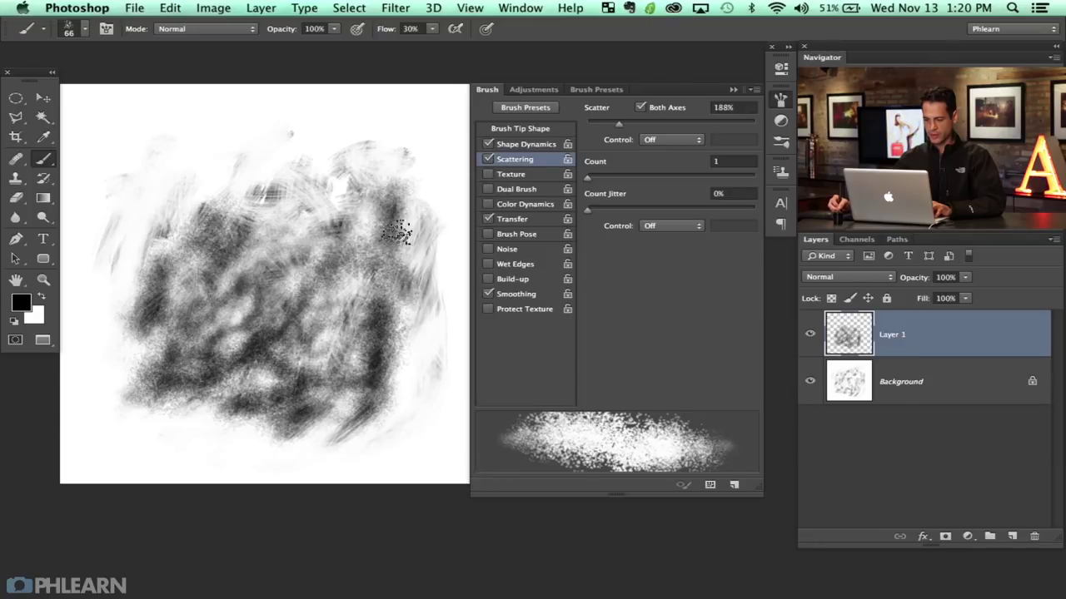
# Set the brush Scatter to 490% and paint scattered strokes over the textured area.
pyautogui.moveTo(649, 123); pyautogui.dragTo(669, 129)
pyautogui.moveTo(357, 311)
pyautogui.mouseDown()
pyautogui.moveTo(260, 227)
pyautogui.moveTo(261, 246)
pyautogui.mouseUp()
pyautogui.moveTo(333, 195); pyautogui.dragTo(279, 224)
# Set the brush flow to 70% and alternate black and white strokes to vary the cloudy texture on the new layer.
pyautogui.hotkey('shift', '7')
pyautogui.moveTo(268, 321)
pyautogui.mouseDown()
pyautogui.moveTo(135, 338)
pyautogui.moveTo(247, 415)
pyautogui.moveTo(345, 407)
pyautogui.moveTo(333, 355)
pyautogui.moveTo(391, 366)
pyautogui.moveTo(333, 249)
pyautogui.mouseUp()
pyautogui.press('x')
pyautogui.moveTo(366, 333)
pyautogui.mouseDown()
pyautogui.moveTo(392, 399)
pyautogui.moveTo(377, 379)
pyautogui.mouseUp()
pyautogui.moveTo(246, 238)
pyautogui.mouseDown()
pyautogui.moveTo(259, 250)
pyautogui.moveTo(217, 241)
pyautogui.mouseUp()
pyautogui.press('x')
pyautogui.moveTo(200, 200)
pyautogui.mouseDown()
pyautogui.moveTo(183, 204)
pyautogui.moveTo(236, 203)
pyautogui.moveTo(146, 270)
pyautogui.moveTo(162, 387)
pyautogui.moveTo(125, 358)
pyautogui.mouseUp()
pyautogui.press('x')
pyautogui.moveTo(158, 379)
pyautogui.mouseDown()
pyautogui.moveTo(187, 397)
pyautogui.moveTo(146, 391)
pyautogui.moveTo(162, 366)
pyautogui.mouseUp()
pyautogui.press('x')
pyautogui.moveTo(249, 299)
pyautogui.mouseDown()
pyautogui.moveTo(276, 280)
pyautogui.moveTo(276, 298)
pyautogui.moveTo(324, 314)
pyautogui.mouseUp()
pyautogui.press('super+z')
pyautogui.moveTo(412, 283)
pyautogui.mouseDown()
pyautogui.moveTo(455, 242)
pyautogui.moveTo(418, 272)
pyautogui.moveTo(387, 225)
pyautogui.moveTo(392, 195)
pyautogui.moveTo(333, 300)
pyautogui.moveTo(327, 233)
pyautogui.moveTo(353, 146)
pyautogui.moveTo(300, 142)
pyautogui.mouseUp()
pyautogui.press('x')
pyautogui.moveTo(312, 373)
pyautogui.mouseDown()
pyautogui.moveTo(275, 345)
pyautogui.moveTo(237, 408)
pyautogui.moveTo(146, 358)
pyautogui.moveTo(116, 226)
pyautogui.mouseUp()
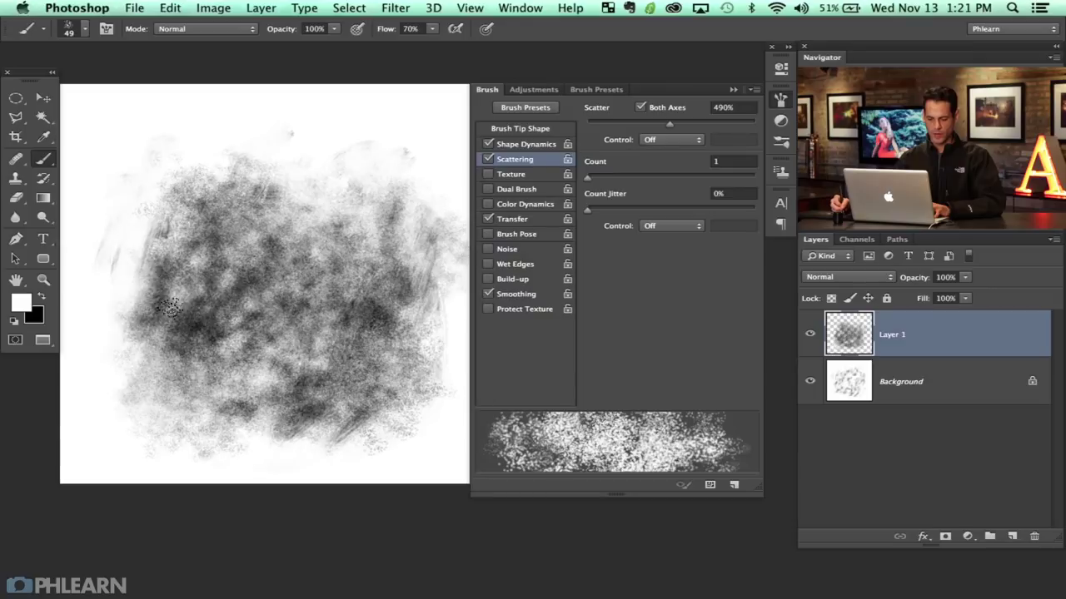
pyautogui.moveTo(216, 338)
pyautogui.mouseDown()
pyautogui.moveTo(189, 396)
pyautogui.moveTo(129, 316)
pyautogui.moveTo(179, 318)
pyautogui.mouseUp()
pyautogui.press('x')
pyautogui.moveTo(170, 319)
pyautogui.mouseDown()
pyautogui.moveTo(142, 329)
pyautogui.moveTo(135, 310)
pyautogui.moveTo(158, 306)
pyautogui.moveTo(184, 265)
pyautogui.moveTo(211, 276)
pyautogui.moveTo(194, 348)
pyautogui.moveTo(273, 300)
pyautogui.moveTo(341, 298)
pyautogui.moveTo(324, 189)
pyautogui.moveTo(414, 302)
pyautogui.moveTo(379, 236)
pyautogui.mouseUp()
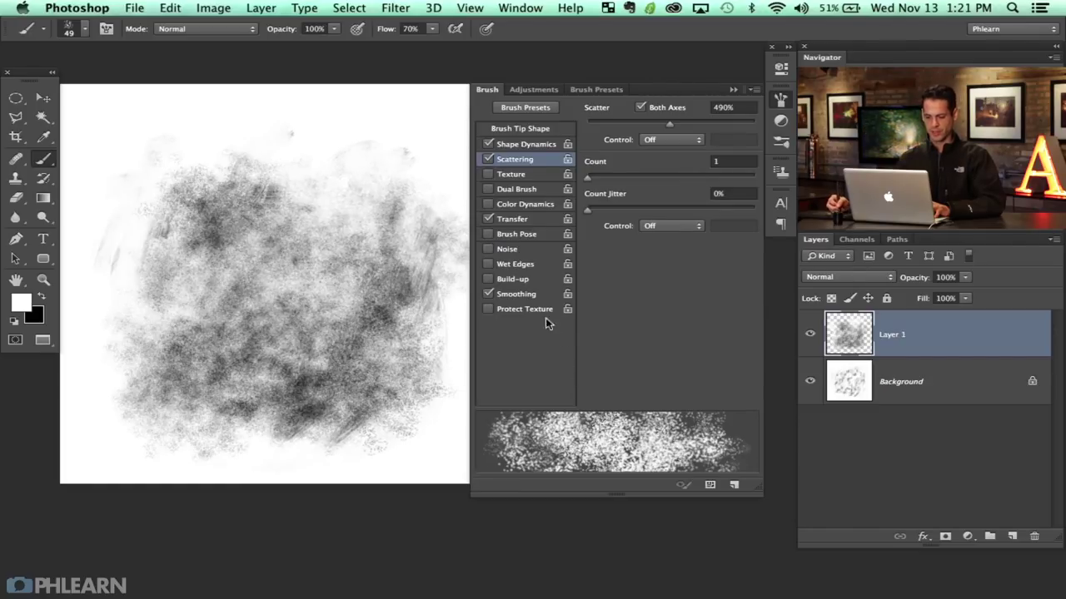
# Define the painted black-and-white texture as a new brush preset named Scatter.
pyautogui.click(776, 101)
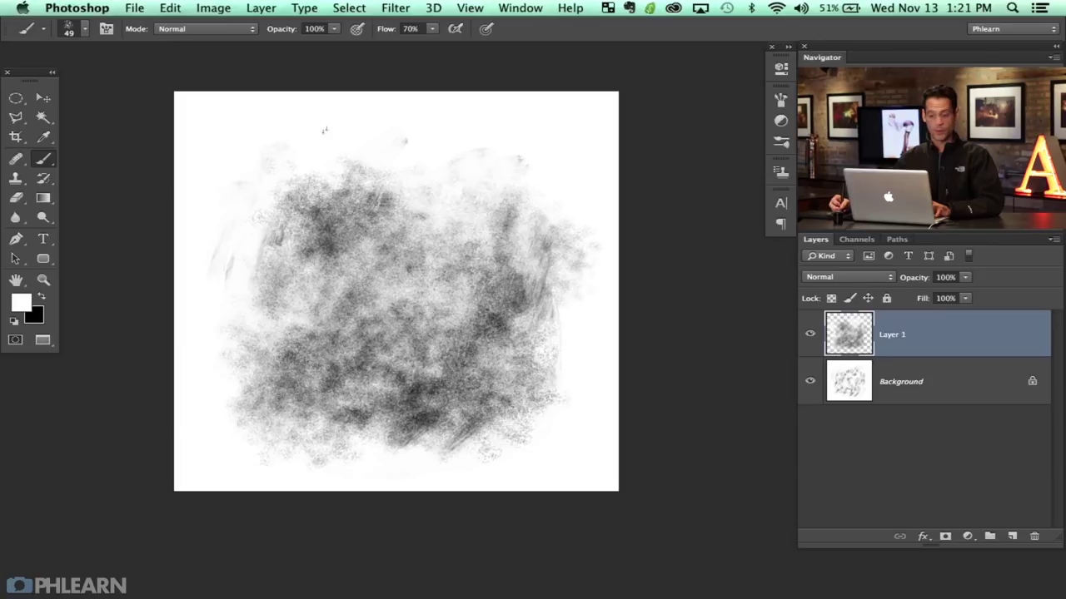
pyautogui.click(170, 10)
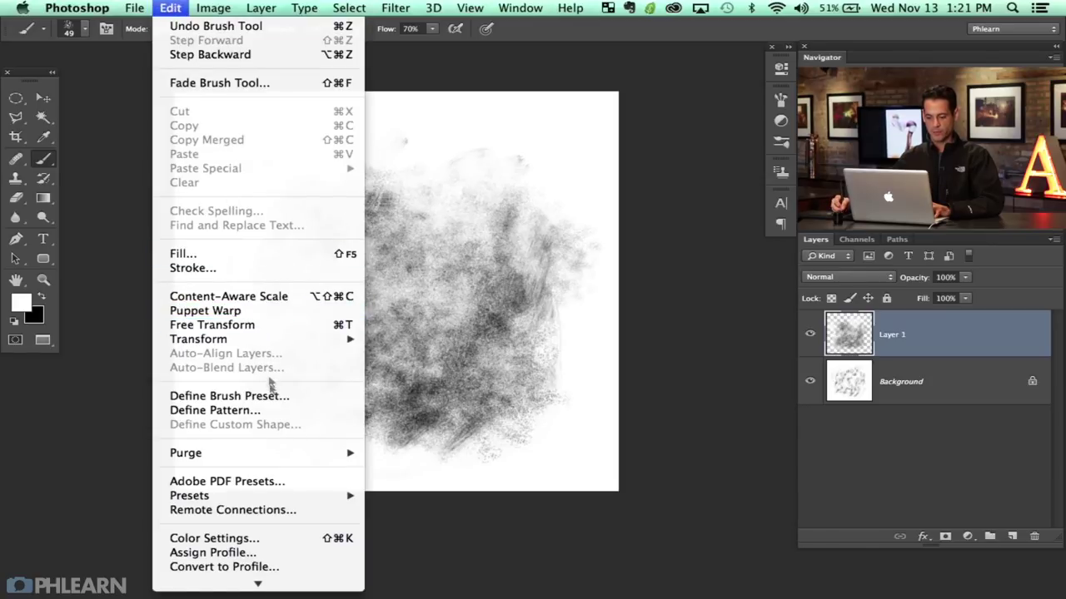
pyautogui.click(303, 398)
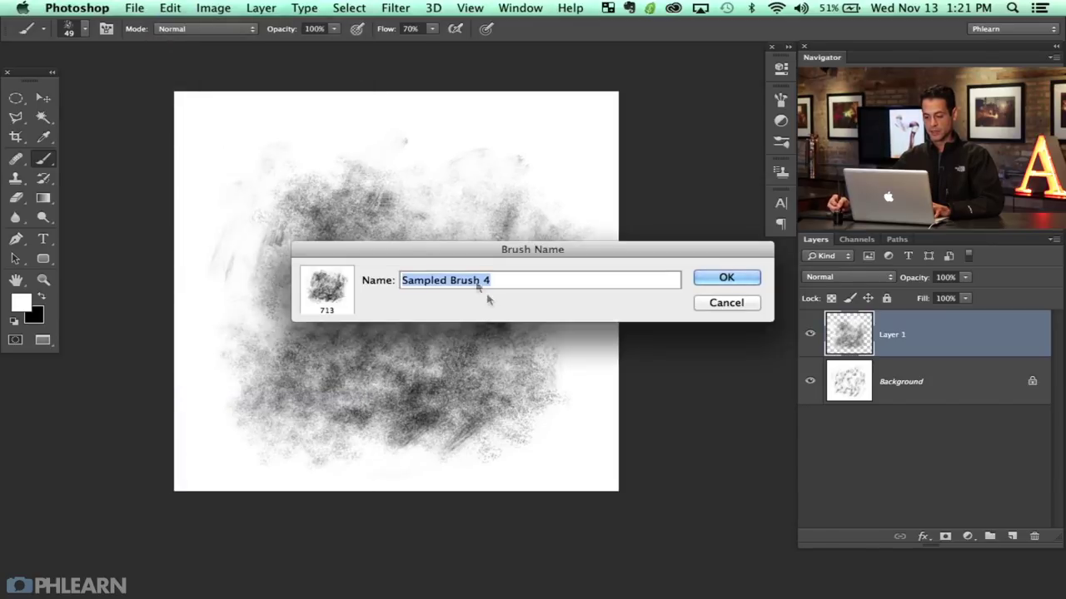
pyautogui.moveTo(472, 254); pyautogui.dragTo(455, 255)
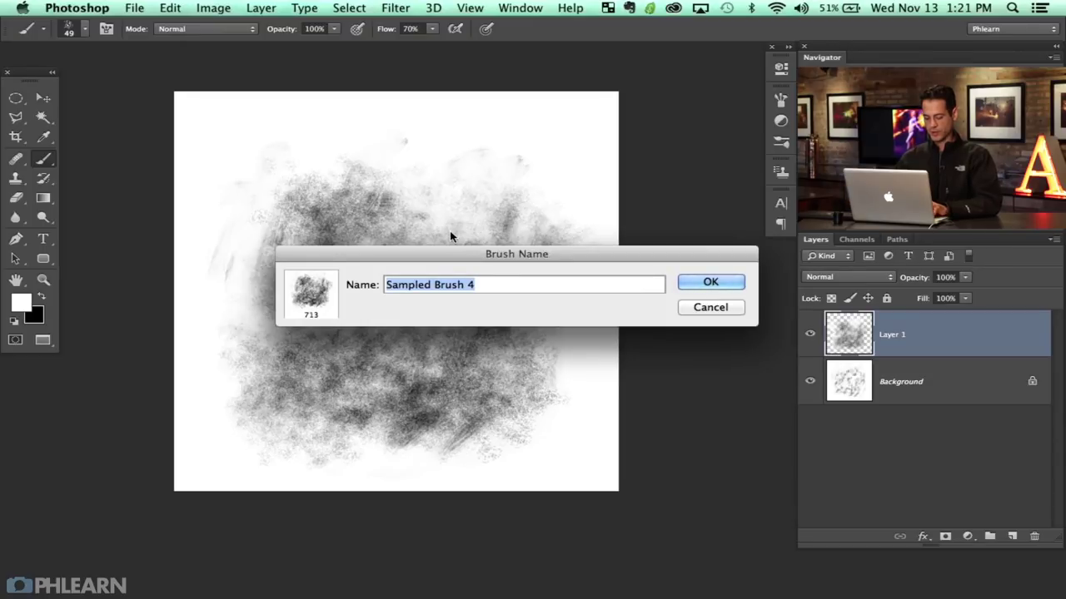
pyautogui.write('Scatter')
pyautogui.press('Return')
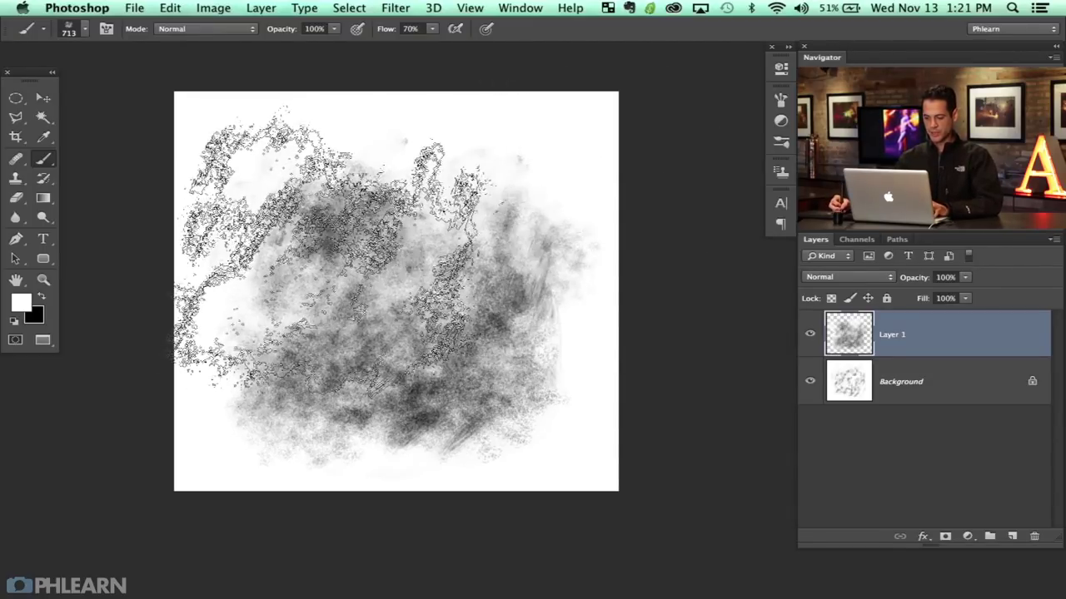
# Select the newly defined 713 px brush and paint black test strokes over the textured canvas.
pyautogui.rightClick(523, 322)
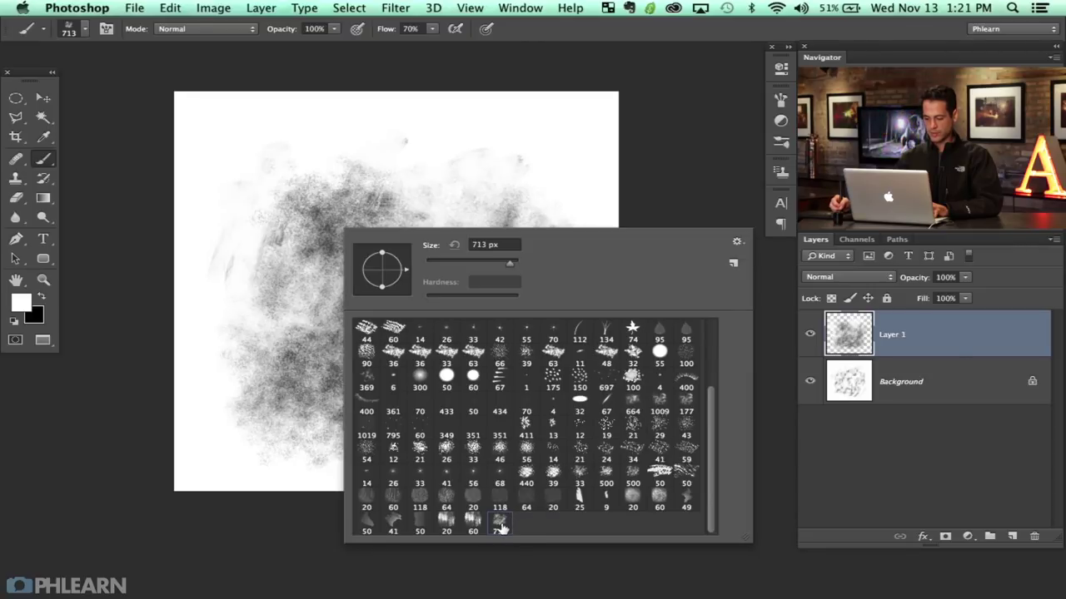
pyautogui.press('Return')
pyautogui.moveTo(416, 284)
pyautogui.mouseDown()
pyautogui.moveTo(352, 283)
pyautogui.moveTo(391, 250)
pyautogui.moveTo(428, 191)
pyautogui.moveTo(392, 278)
pyautogui.moveTo(452, 328)
pyautogui.moveTo(468, 225)
pyautogui.moveTo(428, 286)
pyautogui.moveTo(488, 357)
pyautogui.moveTo(467, 274)
pyautogui.mouseUp()
pyautogui.press('x')
# Switch to the _MG_7459.tif portrait document and add a new empty layer above the photo.
pyautogui.click(520, 9)
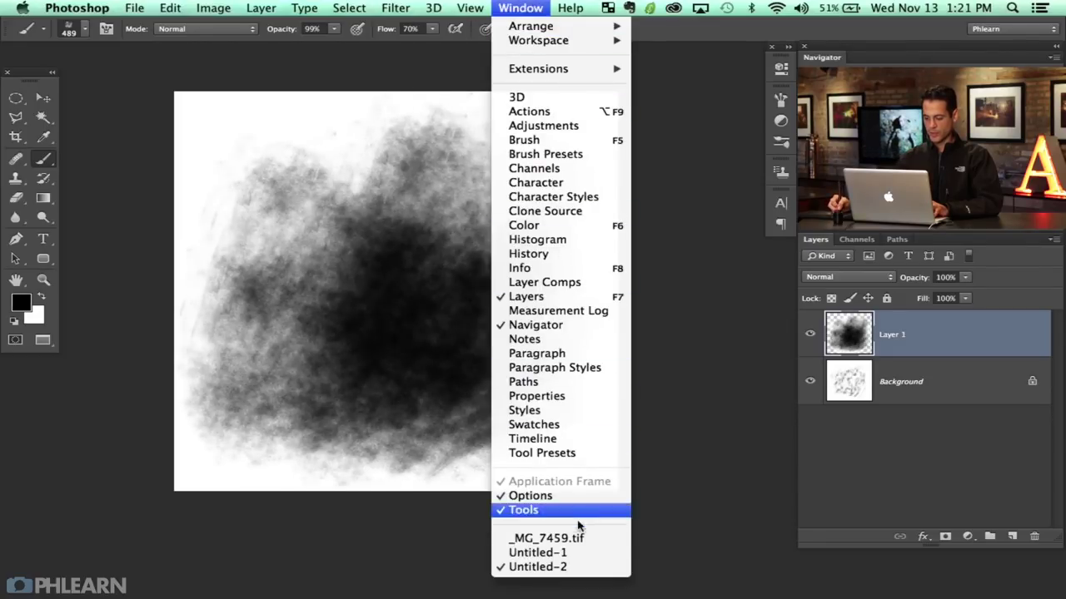
pyautogui.click(549, 539)
pyautogui.moveTo(548, 337); pyautogui.dragTo(482, 338)
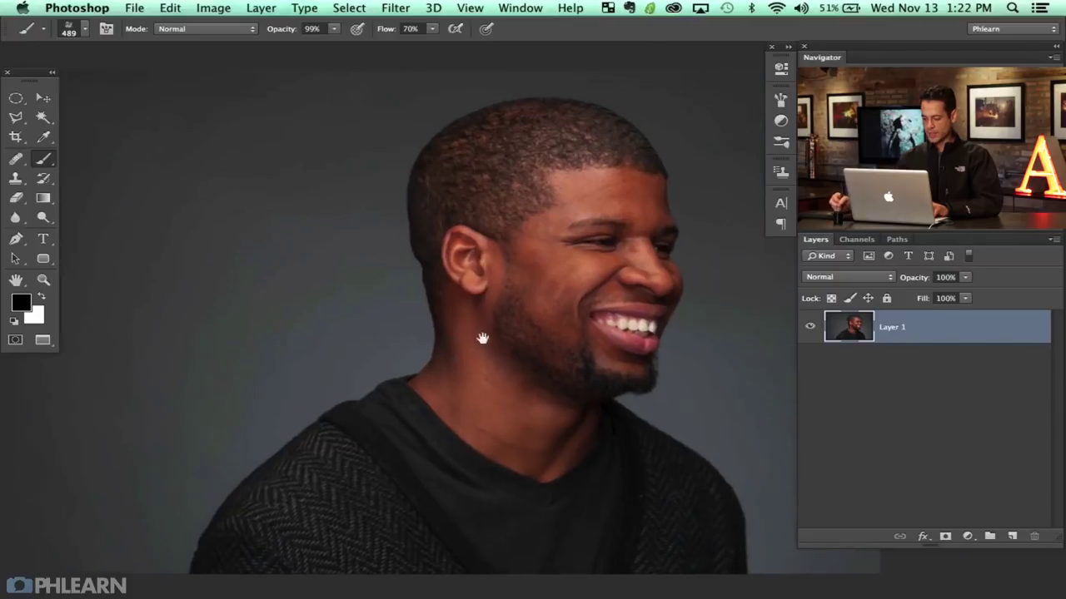
pyautogui.press('super+shift+alt+n')
# Resize the brush to 366 px and paint black test strokes on the backdrop behind the man's head.
pyautogui.moveTo(226, 256)
pyautogui.keyDown('ctrl'); pyautogui.keyDown('alt'); pyautogui.mouseDown()
pyautogui.moveTo(201, 260)
pyautogui.moveTo(253, 278)
pyautogui.moveTo(155, 298)
pyautogui.moveTo(241, 319)
pyautogui.mouseUp(); pyautogui.keyUp('alt'); pyautogui.keyUp('ctrl')
pyautogui.click(320, 287)
pyautogui.moveTo(282, 190); pyautogui.dragTo(310, 174)
pyautogui.moveTo(348, 233); pyautogui.dragTo(319, 235)
pyautogui.moveTo(415, 221); pyautogui.dragTo(391, 205)
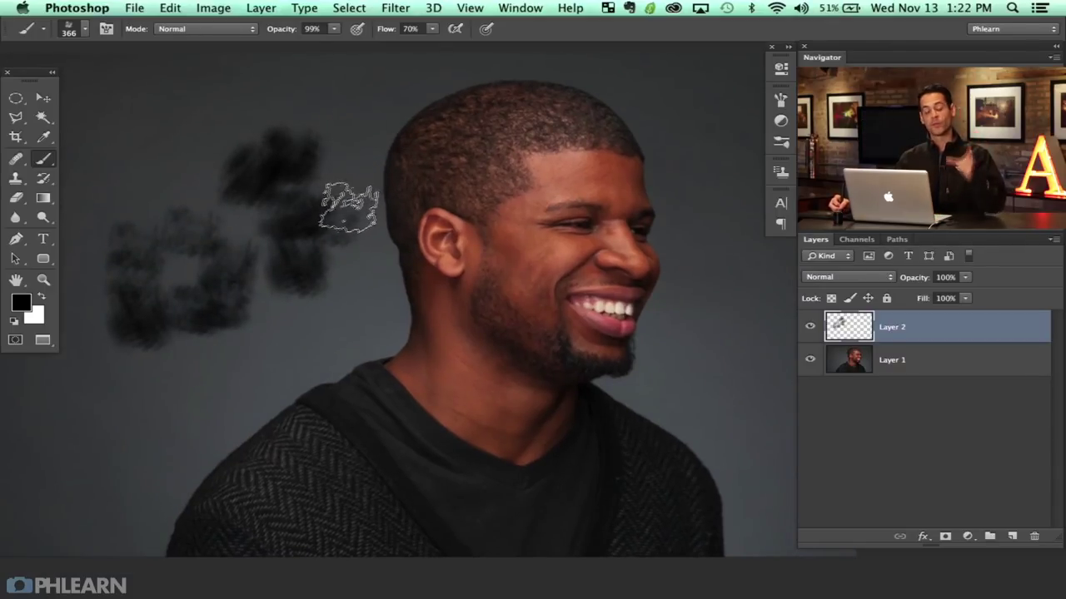
# Enable Shape Dynamics with 100% Size Jitter plus Transfer for the brush, painting black test strokes on the backdrop.
pyautogui.click(780, 99)
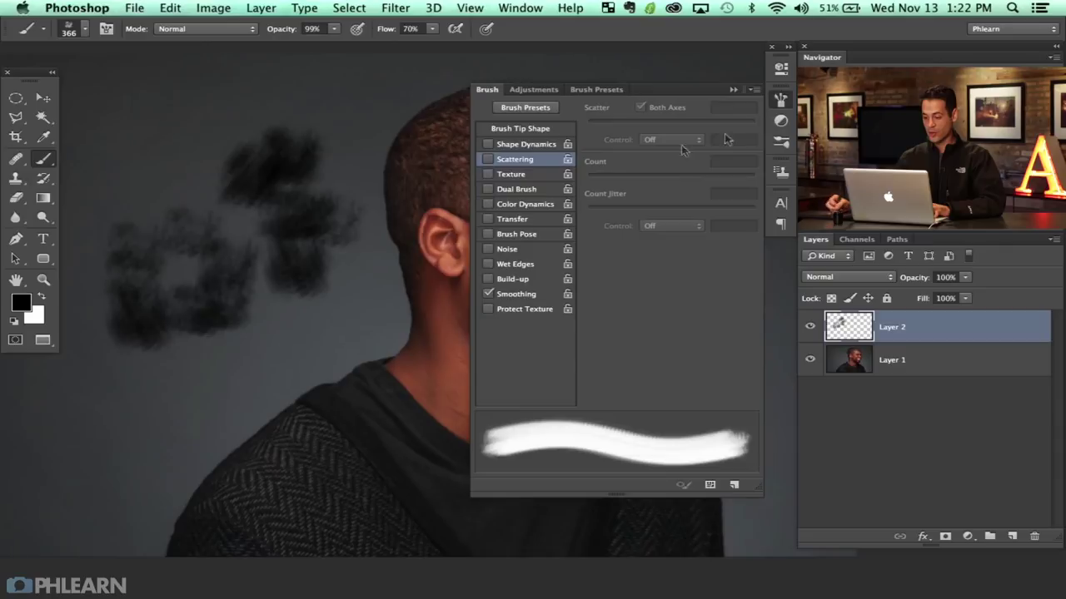
pyautogui.click(506, 146)
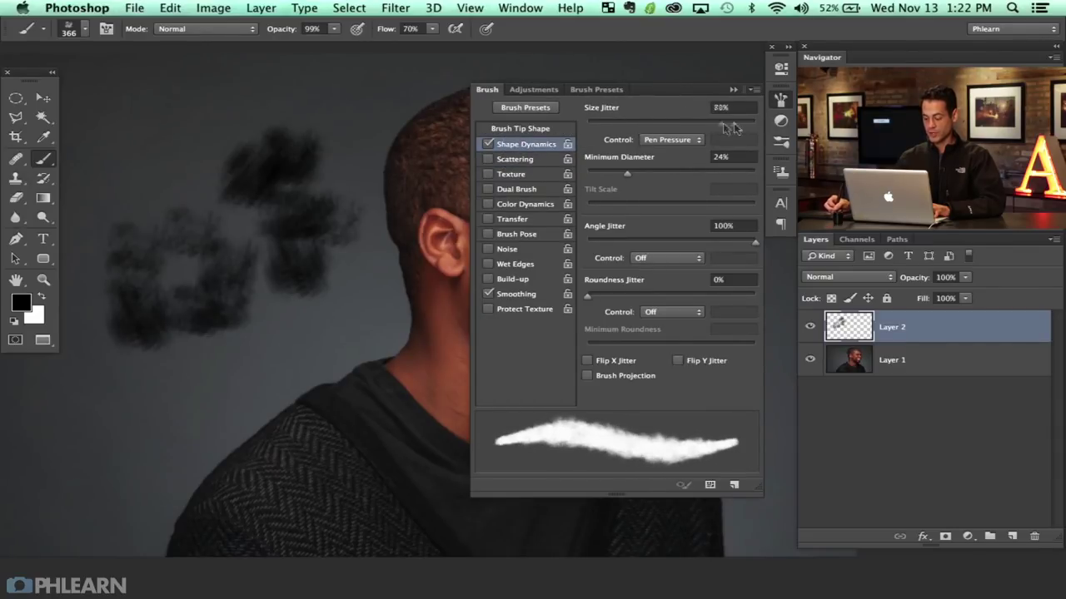
pyautogui.moveTo(194, 383); pyautogui.dragTo(285, 336)
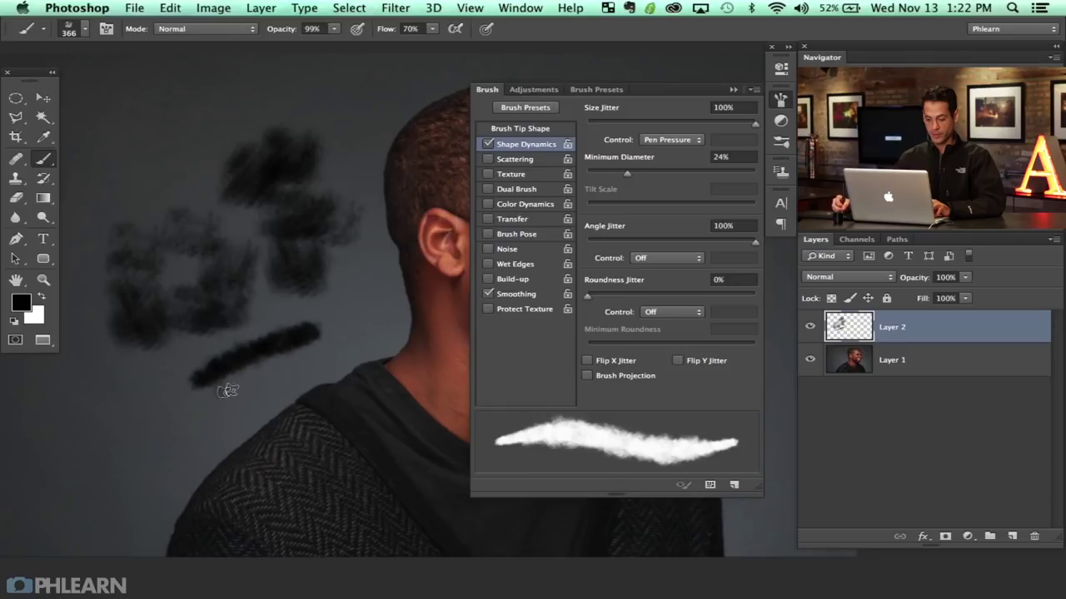
pyautogui.moveTo(168, 424)
pyautogui.mouseDown()
pyautogui.moveTo(274, 376)
pyautogui.moveTo(236, 386)
pyautogui.mouseUp()
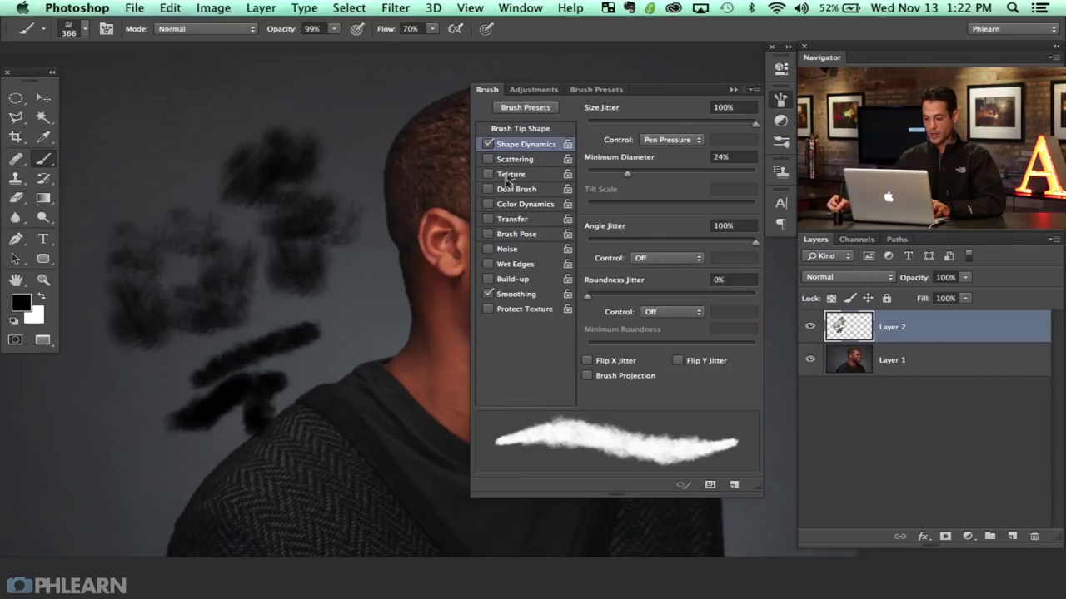
pyautogui.click(513, 220)
pyautogui.moveTo(368, 300)
pyautogui.mouseDown()
pyautogui.moveTo(326, 358)
pyautogui.moveTo(383, 340)
pyautogui.moveTo(343, 319)
pyautogui.moveTo(358, 320)
pyautogui.moveTo(352, 183)
pyautogui.moveTo(167, 171)
pyautogui.moveTo(200, 289)
pyautogui.moveTo(125, 369)
pyautogui.moveTo(208, 449)
pyautogui.mouseUp()
# Enable Scattering at 74% and paint cloudy black strokes across the backdrop behind the man.
pyautogui.click(514, 159)
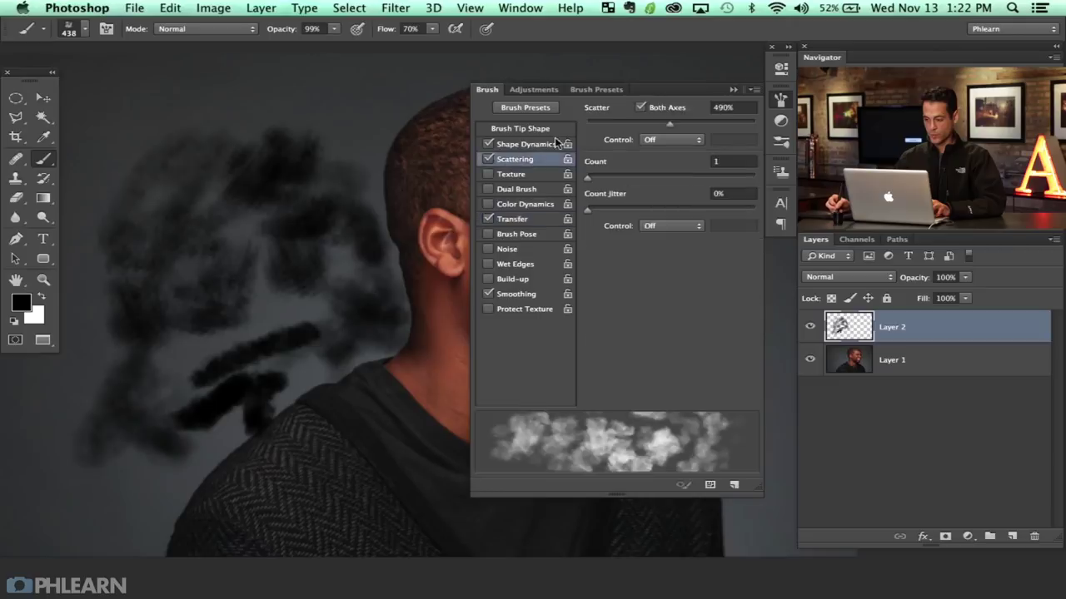
pyautogui.moveTo(642, 125); pyautogui.dragTo(599, 122)
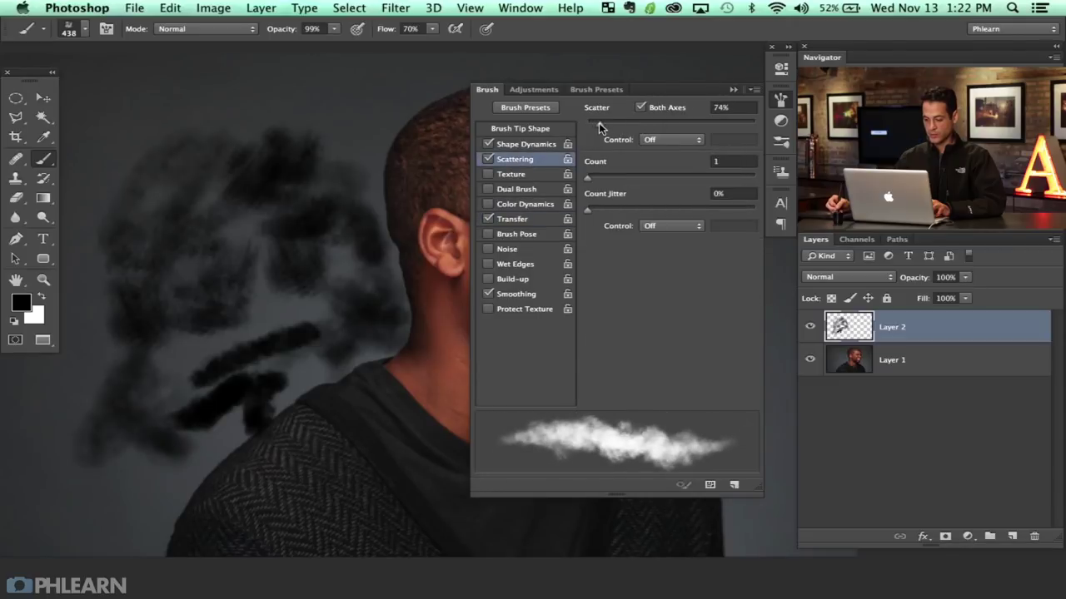
pyautogui.moveTo(283, 331)
pyautogui.mouseDown()
pyautogui.moveTo(241, 318)
pyautogui.moveTo(268, 382)
pyautogui.moveTo(113, 492)
pyautogui.moveTo(53, 462)
pyautogui.mouseUp()
pyautogui.moveTo(142, 416); pyautogui.dragTo(249, 387)
pyautogui.moveTo(196, 358)
pyautogui.mouseDown()
pyautogui.moveTo(184, 278)
pyautogui.moveTo(144, 227)
pyautogui.moveTo(159, 227)
pyautogui.moveTo(167, 201)
pyautogui.moveTo(248, 172)
pyautogui.moveTo(232, 251)
pyautogui.moveTo(282, 138)
pyautogui.moveTo(342, 197)
pyautogui.moveTo(303, 195)
pyautogui.moveTo(322, 114)
pyautogui.mouseUp()
pyautogui.moveTo(331, 166)
pyautogui.mouseDown()
pyautogui.moveTo(317, 222)
pyautogui.moveTo(265, 214)
pyautogui.moveTo(277, 225)
pyautogui.mouseUp()
# Set the brush flow to 40% and blend the black patches using grey shades sampled from the backdrop.
pyautogui.keyDown('alt'); pyautogui.click(287, 128); pyautogui.keyUp('alt')
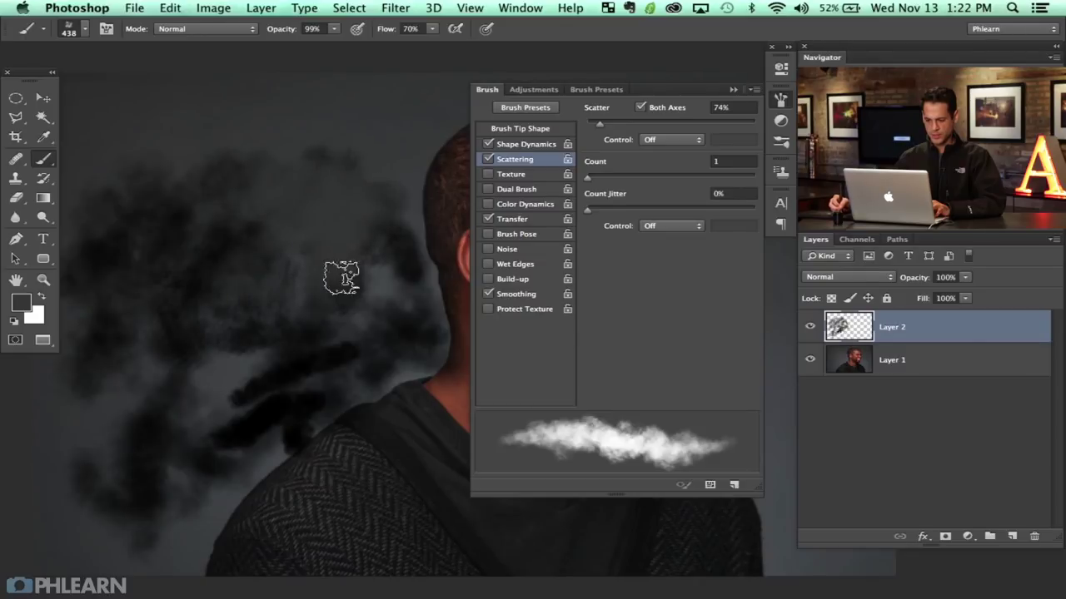
pyautogui.hotkey('shift', '4')
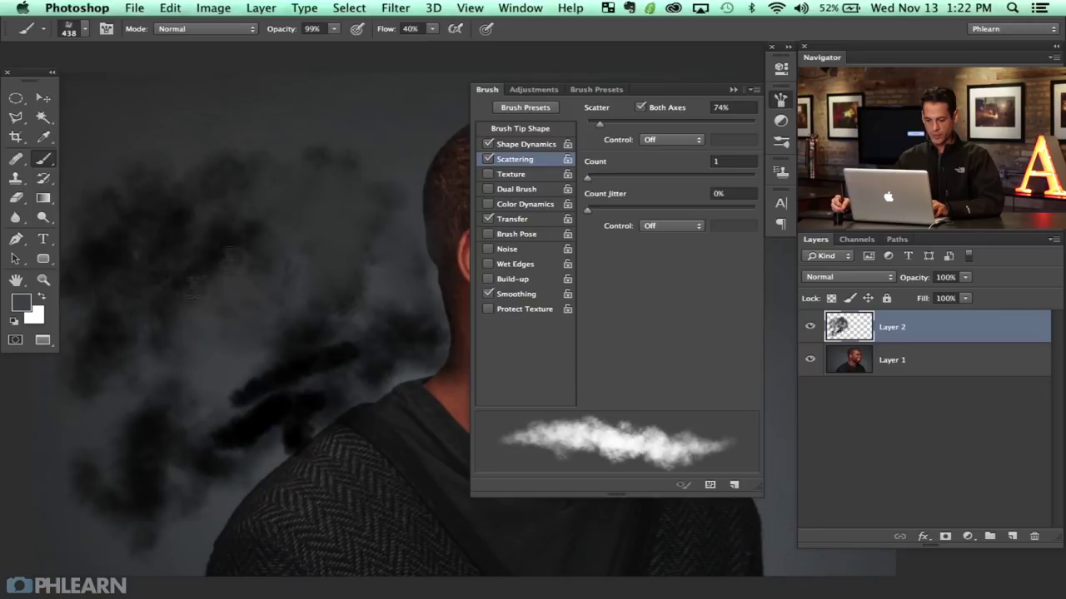
pyautogui.keyDown('alt'); pyautogui.click(158, 235); pyautogui.keyUp('alt')
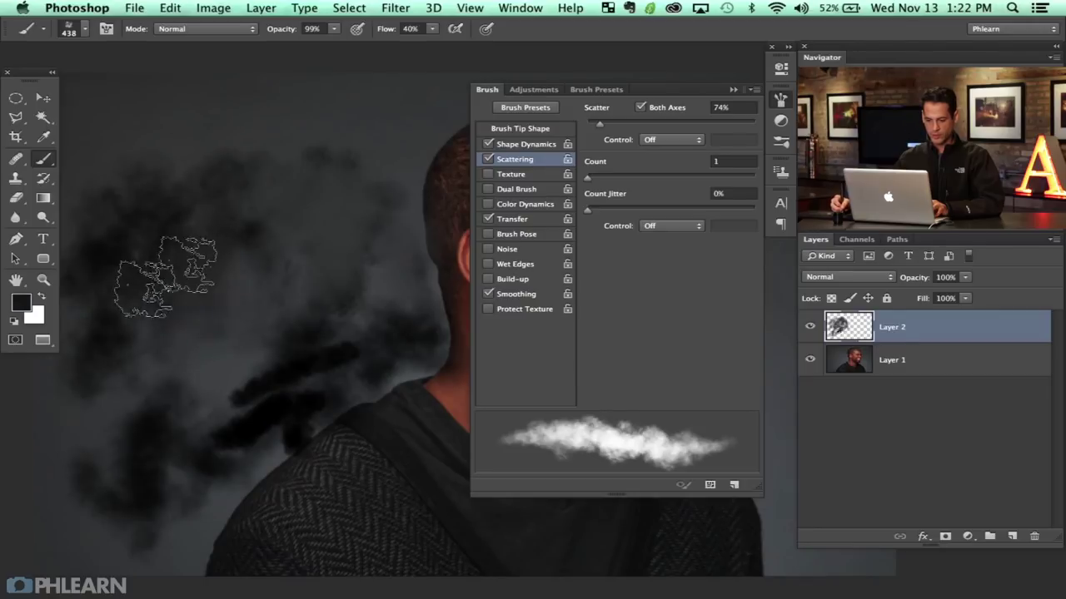
pyautogui.keyDown('alt'); pyautogui.click(242, 363); pyautogui.keyUp('alt')
pyautogui.moveTo(230, 331)
pyautogui.mouseDown()
pyautogui.moveTo(269, 333)
pyautogui.moveTo(263, 375)
pyautogui.mouseUp()
pyautogui.keyDown('alt'); pyautogui.click(295, 363); pyautogui.keyUp('alt')
pyautogui.keyDown('alt'); pyautogui.click(227, 337); pyautogui.keyUp('alt')
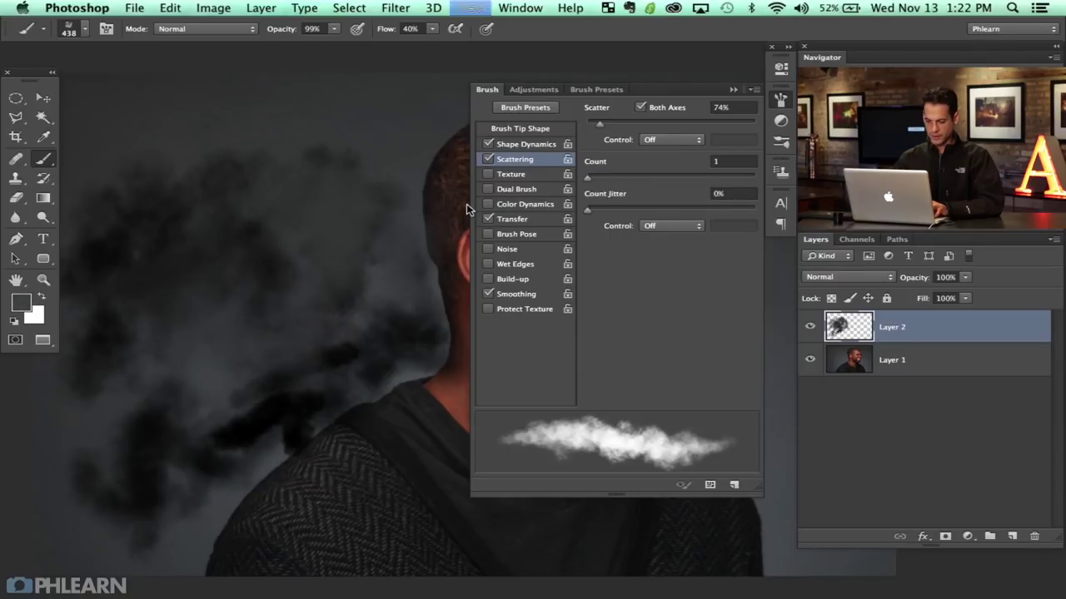
# Reduce the brush to 385 px and paint sampled greys over the dark patches above the shoulder.
pyautogui.press('super+plus')
pyautogui.press('super+plus')
pyautogui.moveTo(187, 389); pyautogui.dragTo(376, 324)
pyautogui.keyDown('alt'); pyautogui.click(257, 309); pyautogui.keyUp('alt')
pyautogui.moveTo(243, 155); pyautogui.dragTo(195, 210)
pyautogui.keyDown('ctrl'); pyautogui.keyDown('alt'); pyautogui.moveTo(321, 240); pyautogui.dragTo(302, 226); pyautogui.keyUp('alt'); pyautogui.keyUp('ctrl')
pyautogui.moveTo(292, 136)
pyautogui.mouseDown()
pyautogui.moveTo(375, 276)
pyautogui.moveTo(343, 344)
pyautogui.mouseUp()
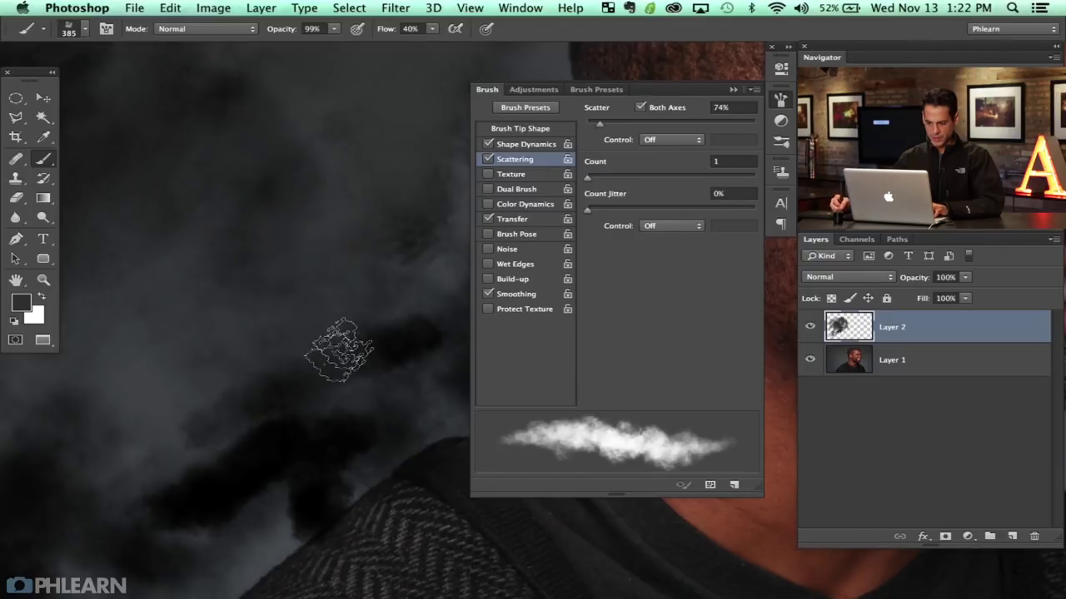
# Reduce the brush to 290 px and cover the black marks along the shoulder edge with sampled grey.
pyautogui.scroll(-5, 343, 344)
pyautogui.moveTo(282, 340)
pyautogui.mouseDown()
pyautogui.moveTo(309, 380)
pyautogui.moveTo(344, 349)
pyautogui.mouseUp()
pyautogui.keyDown('ctrl'); pyautogui.keyDown('alt'); pyautogui.moveTo(345, 338); pyautogui.dragTo(312, 338); pyautogui.keyUp('alt'); pyautogui.keyUp('ctrl')
pyautogui.keyDown('alt'); pyautogui.click(292, 400); pyautogui.keyUp('alt')
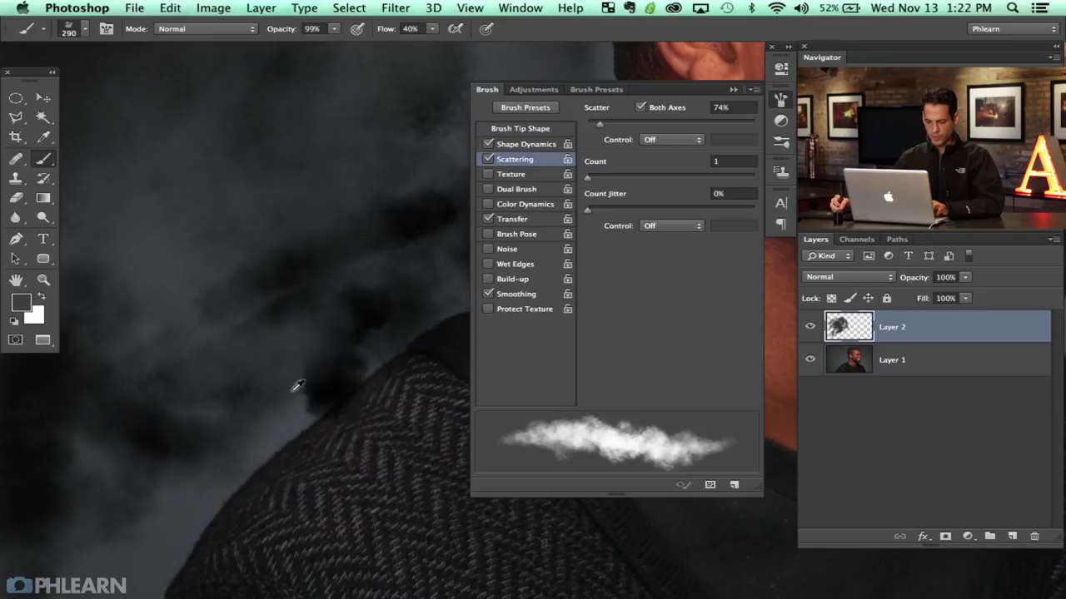
pyautogui.moveTo(297, 393); pyautogui.dragTo(304, 385)
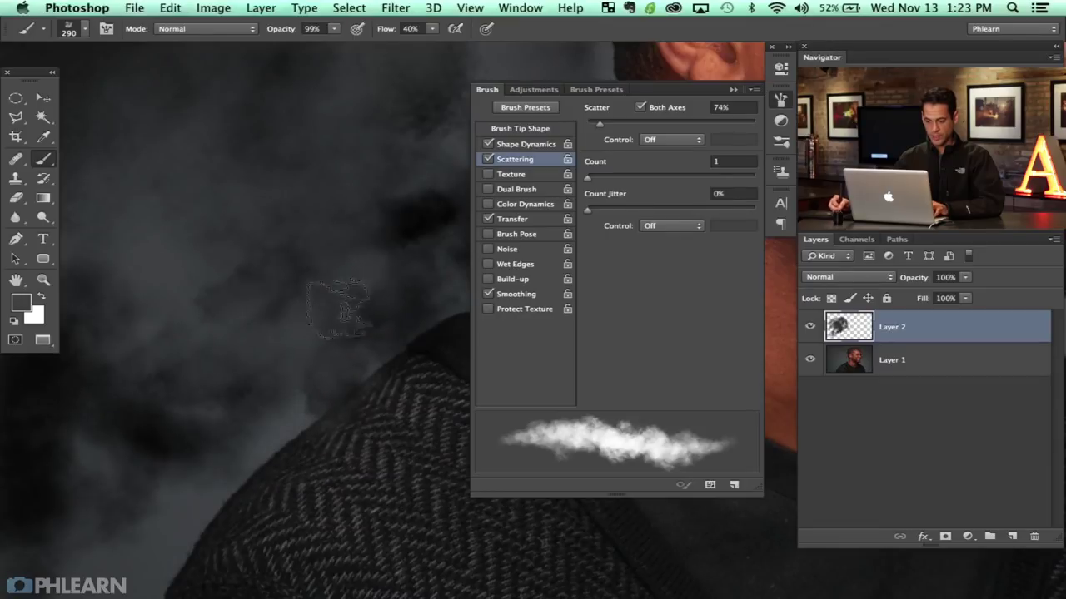
pyautogui.moveTo(438, 221)
pyautogui.mouseDown()
pyautogui.moveTo(288, 267)
pyautogui.moveTo(260, 261)
pyautogui.mouseUp()
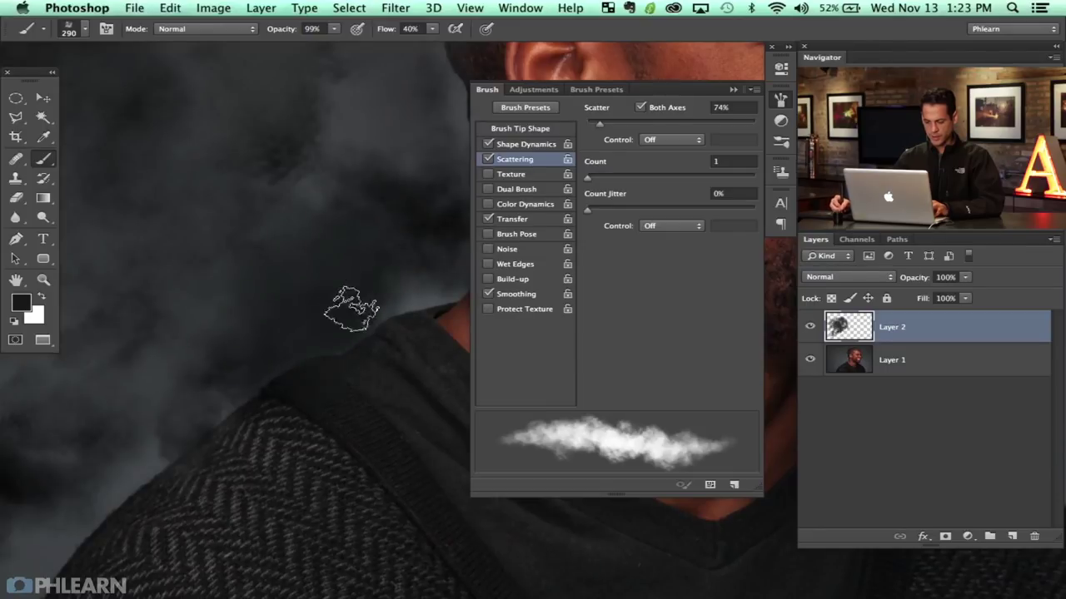
# Set the brush flow to 70% and Scatter to 124%, painting sampled dark grey over the backdrop above the shoulder.
pyautogui.hotkey('shift', '7')
pyautogui.moveTo(95, 407); pyautogui.dragTo(155, 387)
pyautogui.keyDown('alt'); pyautogui.click(125, 252); pyautogui.keyUp('alt')
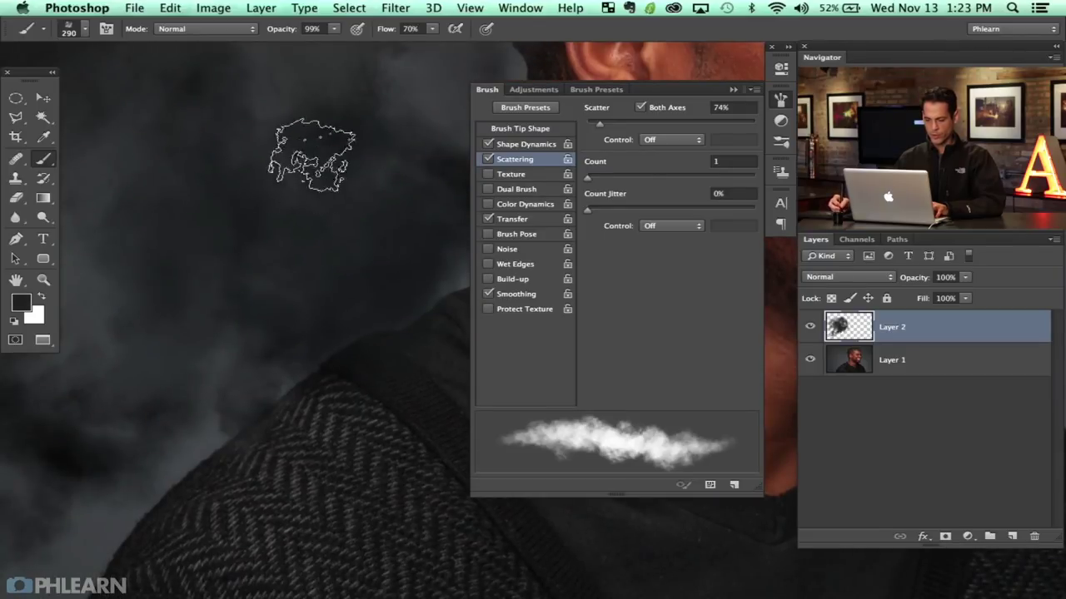
pyautogui.moveTo(606, 127); pyautogui.dragTo(608, 126)
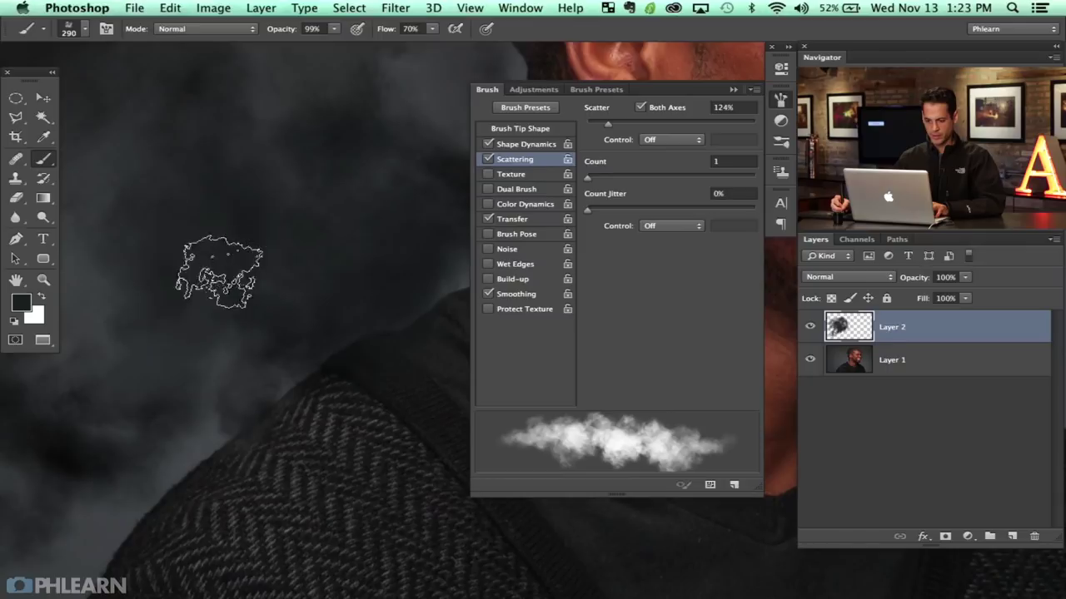
pyautogui.moveTo(107, 345); pyautogui.dragTo(429, 247)
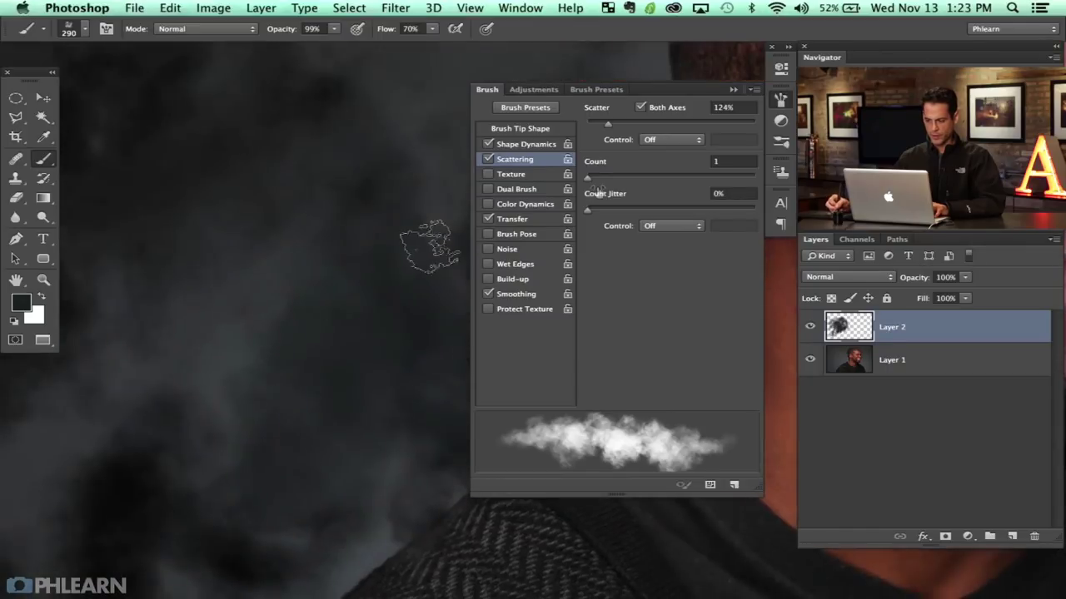
# Set Scatter to 104% and blend the cloudy backdrop with a freshly sampled grey.
pyautogui.moveTo(599, 124); pyautogui.dragTo(604, 124)
pyautogui.moveTo(193, 300); pyautogui.dragTo(260, 302)
pyautogui.keyDown('alt'); pyautogui.click(182, 394); pyautogui.keyUp('alt')
pyautogui.moveTo(113, 402)
pyautogui.mouseDown()
pyautogui.moveTo(150, 210)
pyautogui.moveTo(204, 245)
pyautogui.mouseUp()
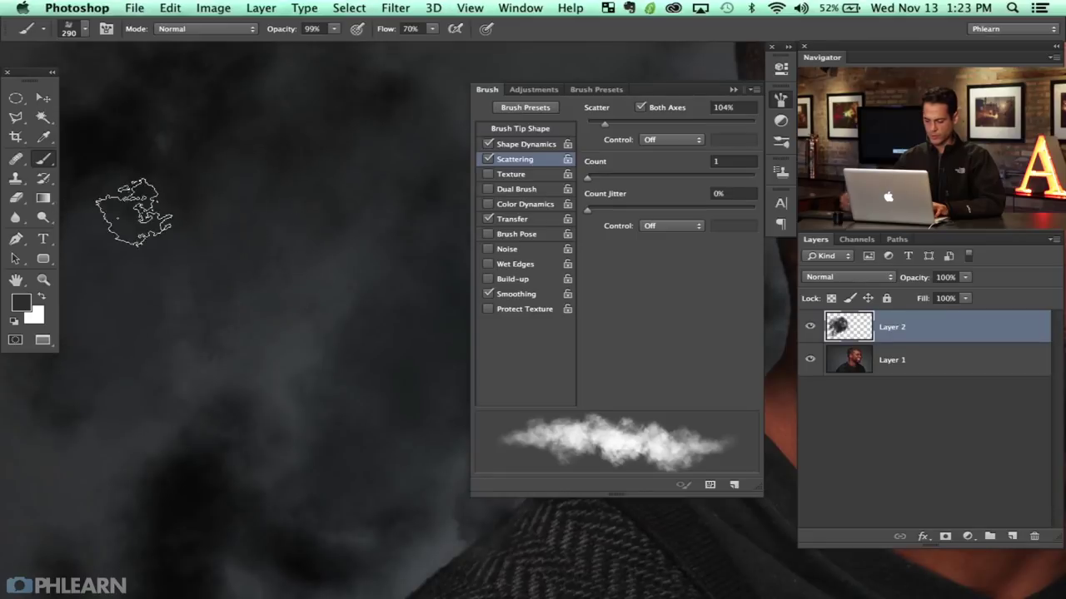
pyautogui.press('super+minus')
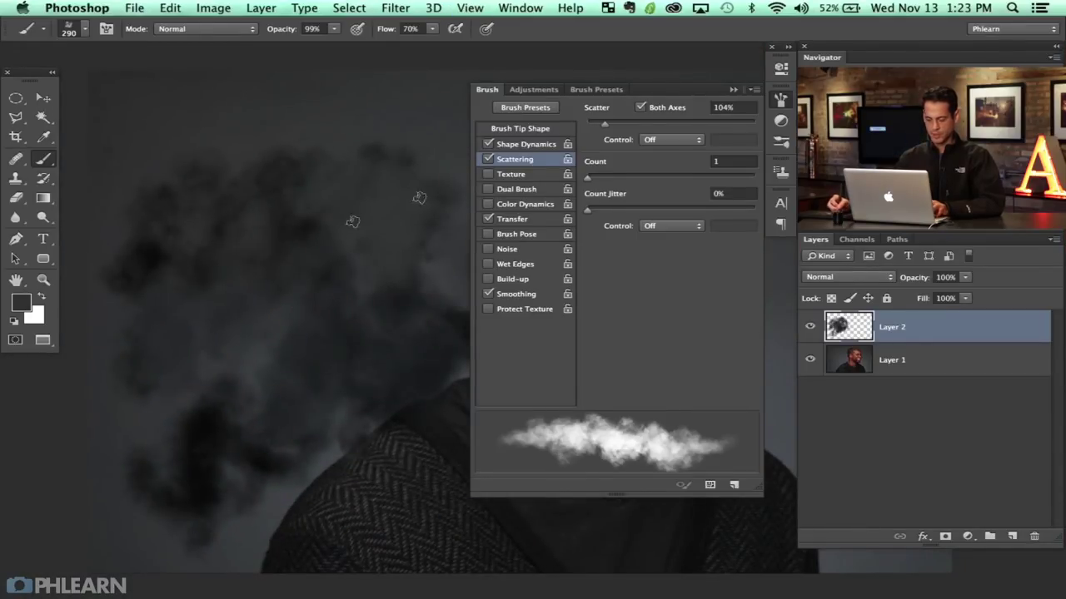
# Set Scatter to 144% and the Shape Dynamics Minimum Diameter to 35%, and test the brush on the backdrop.
pyautogui.moveTo(604, 123); pyautogui.dragTo(610, 123)
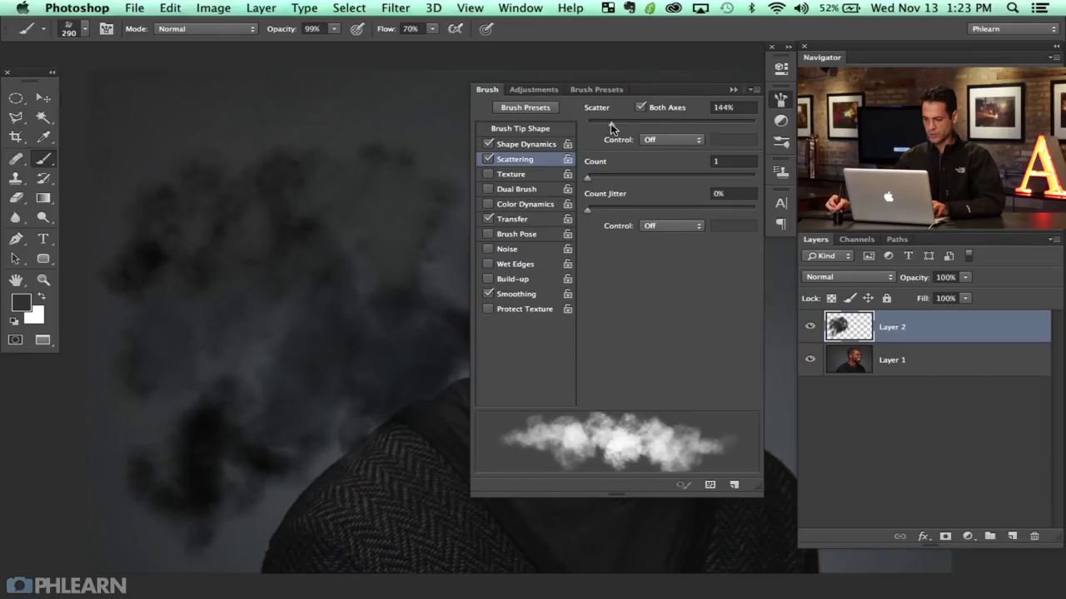
pyautogui.click(531, 146)
pyautogui.moveTo(636, 171); pyautogui.dragTo(646, 171)
pyautogui.moveTo(300, 269); pyautogui.dragTo(281, 267)
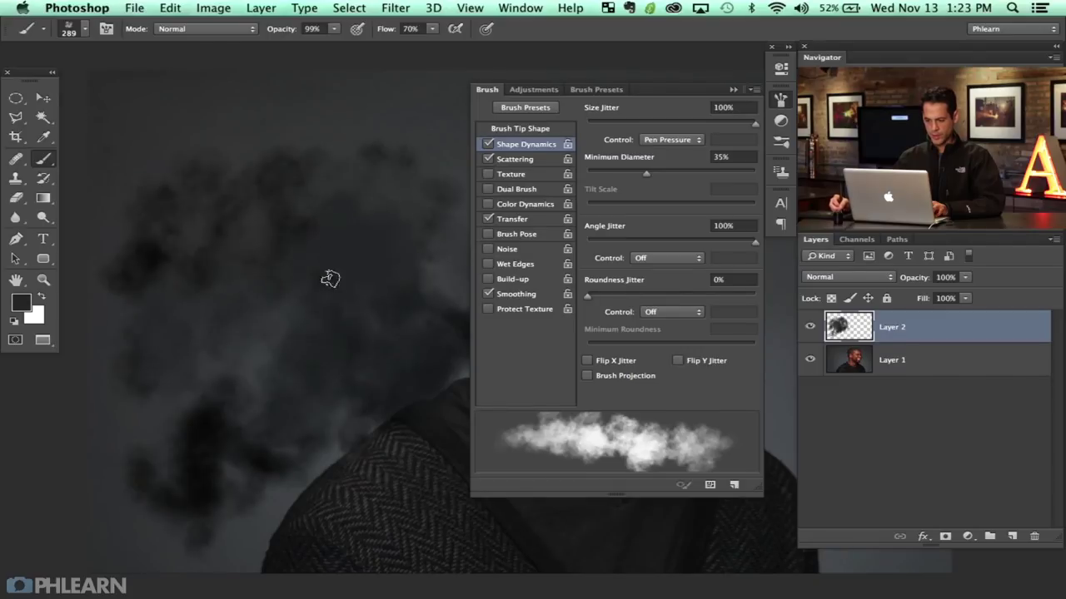
pyautogui.moveTo(400, 289); pyautogui.dragTo(384, 273)
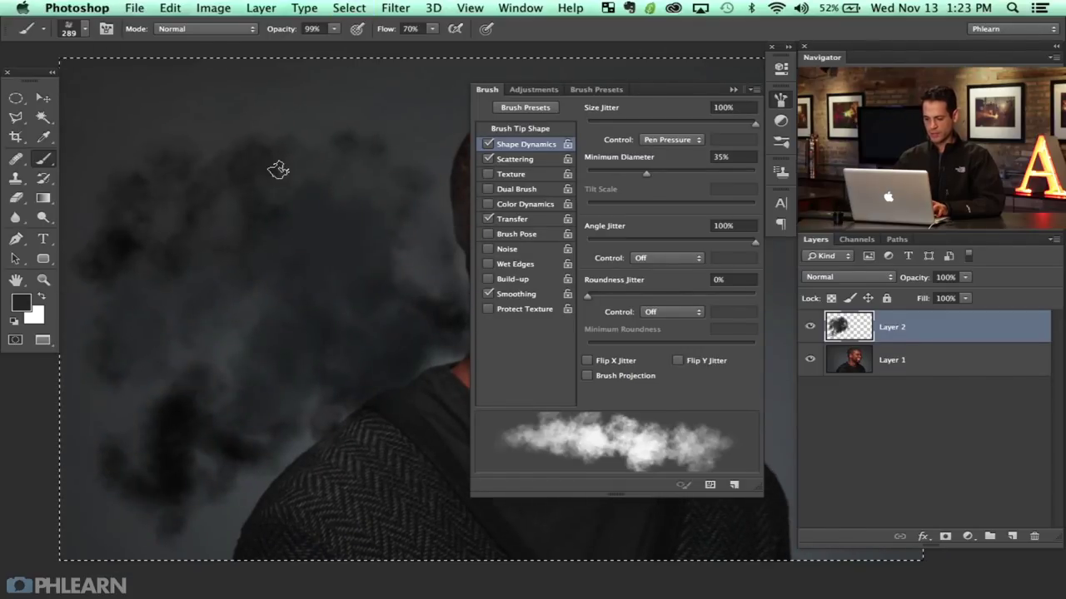
# Clear all the test paint from Layer 2 and remove the selection.
pyautogui.press('Delete')
pyautogui.press('super+d')
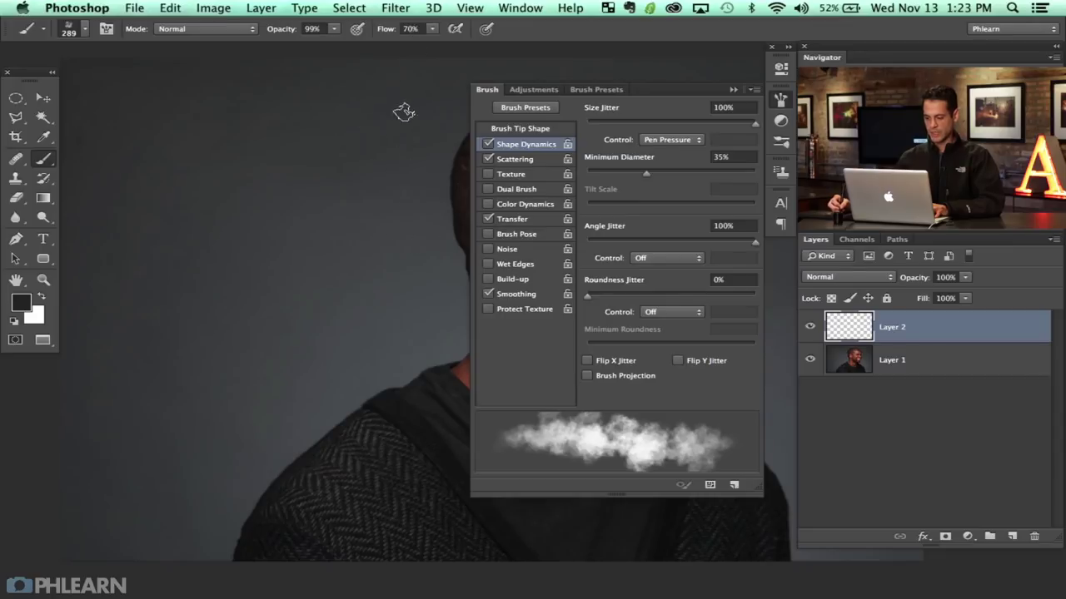
# Save the customised brush as a new preset named Editorial Retouch Brush with its size captured.
pyautogui.click(734, 487)
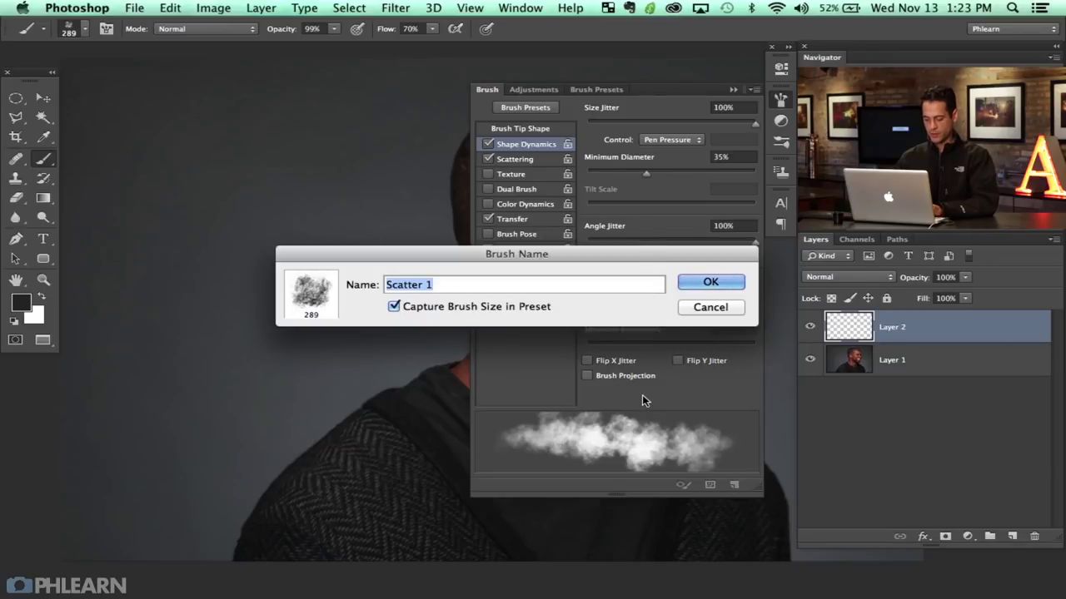
pyautogui.write('Editorial Retouch Brush')
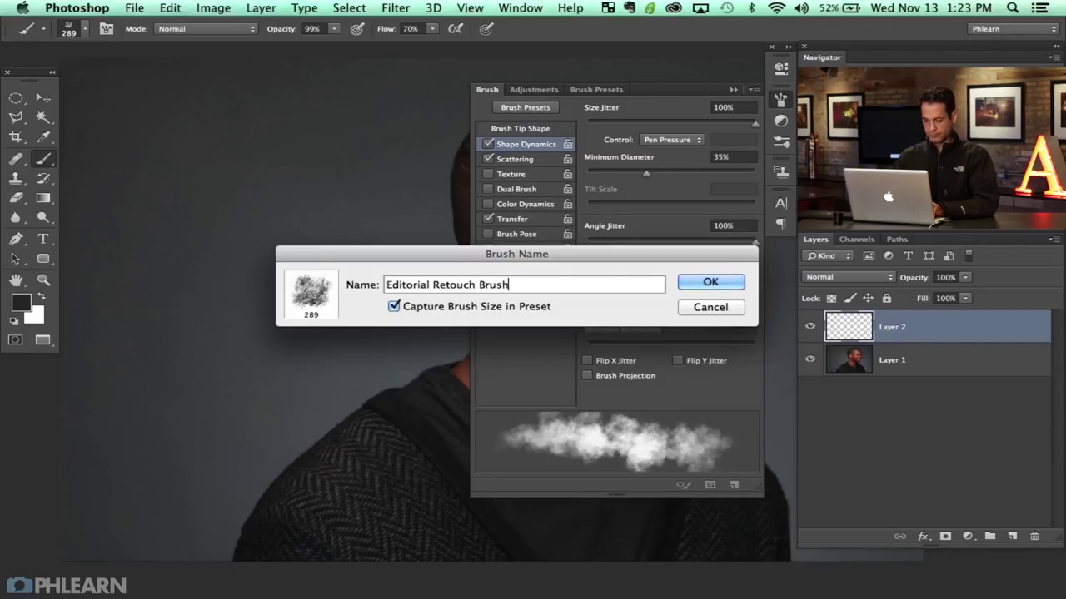
pyautogui.press('Return')
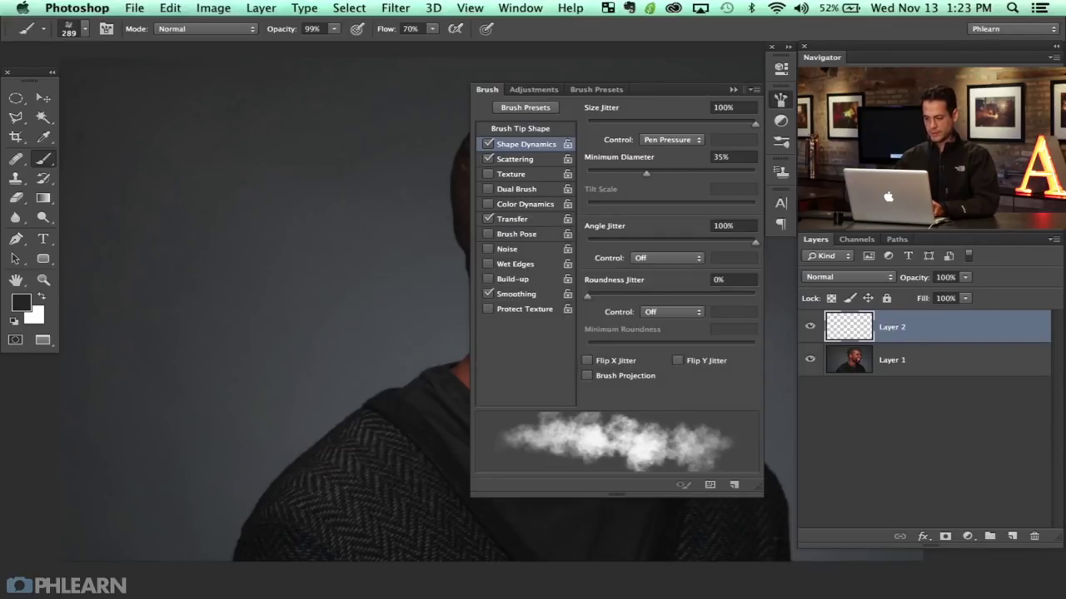
# Set the brush to size 193, 100% opacity and 30% flow, and blend the cheek on Layer 2 with sampled skin tones.
pyautogui.click(780, 96)
pyautogui.moveTo(509, 246); pyautogui.dragTo(364, 197)
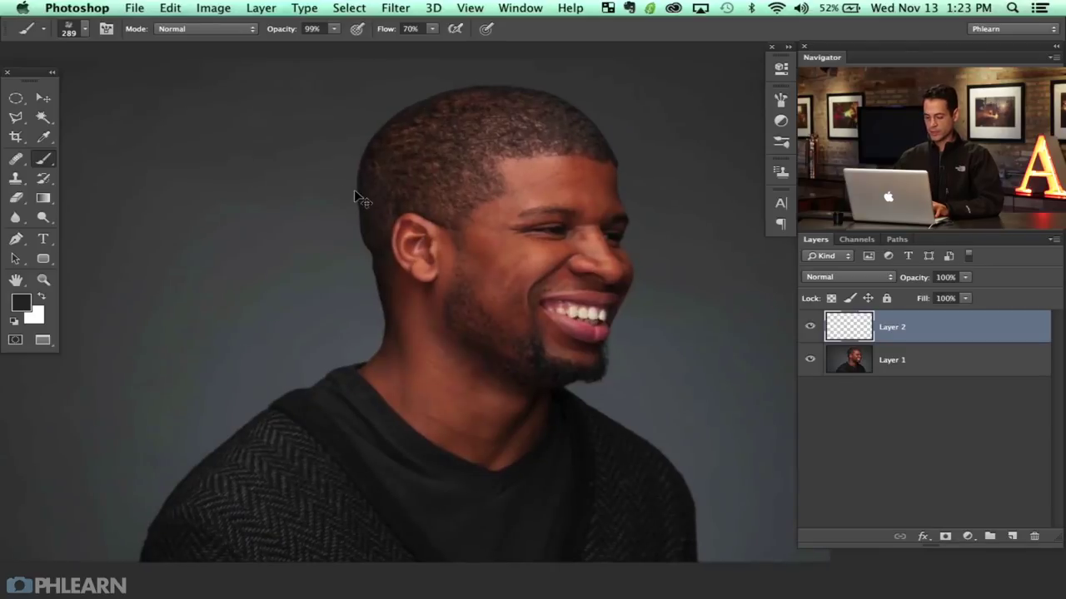
pyautogui.press('super+equal')
pyautogui.press('super+equal')
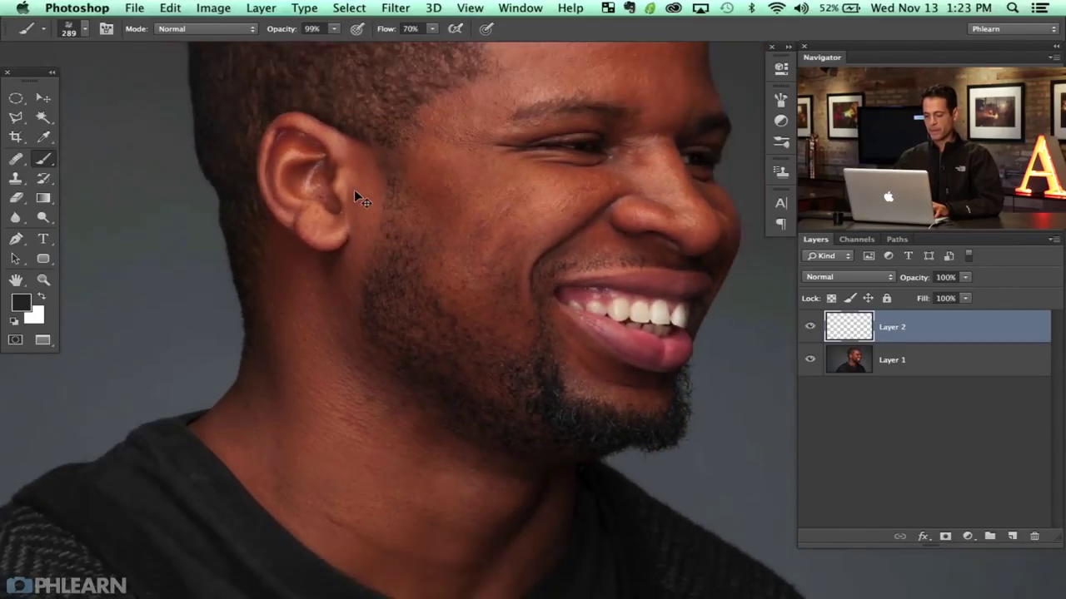
pyautogui.press('super+equal')
pyautogui.press('super+equal')
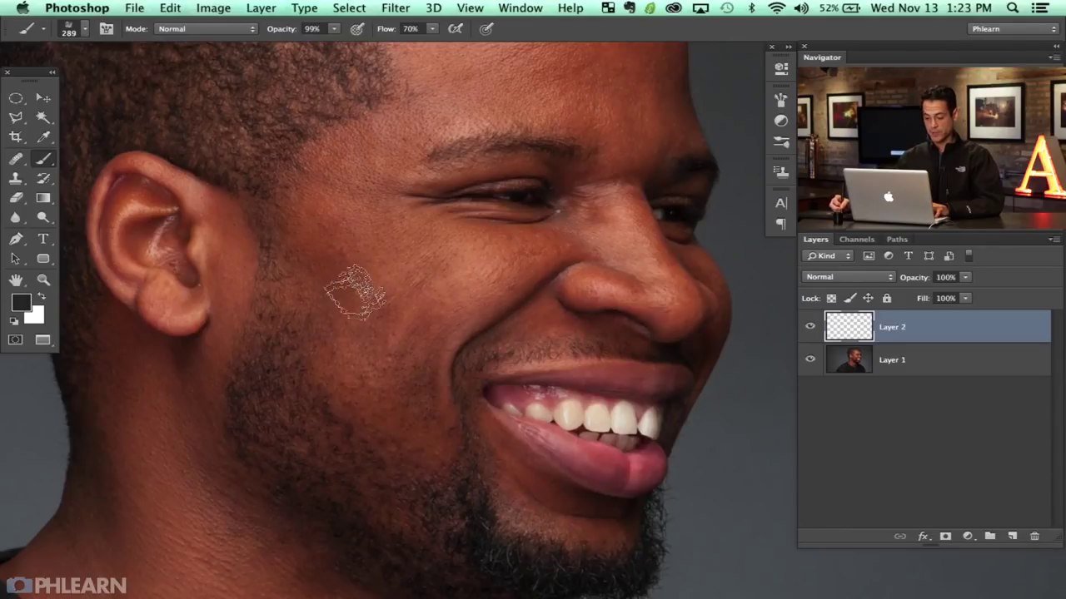
pyautogui.moveTo(370, 291)
pyautogui.mouseDown()
pyautogui.moveTo(359, 302)
pyautogui.moveTo(344, 292)
pyautogui.mouseUp()
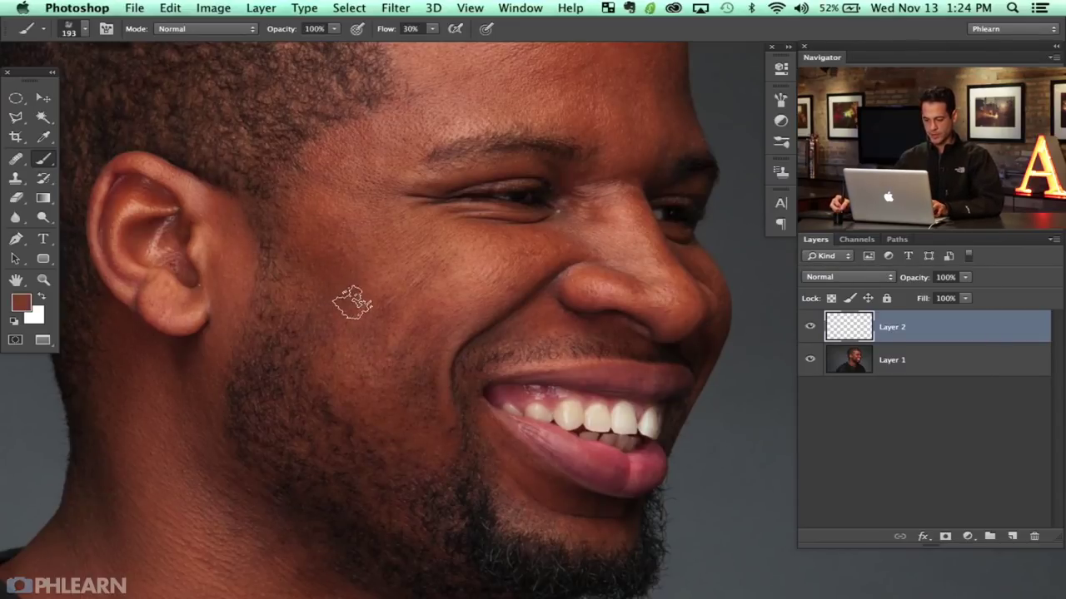
pyautogui.keyDown('alt'); pyautogui.click(381, 325); pyautogui.keyUp('alt')
pyautogui.keyDown('alt'); pyautogui.click(426, 348); pyautogui.keyUp('alt')
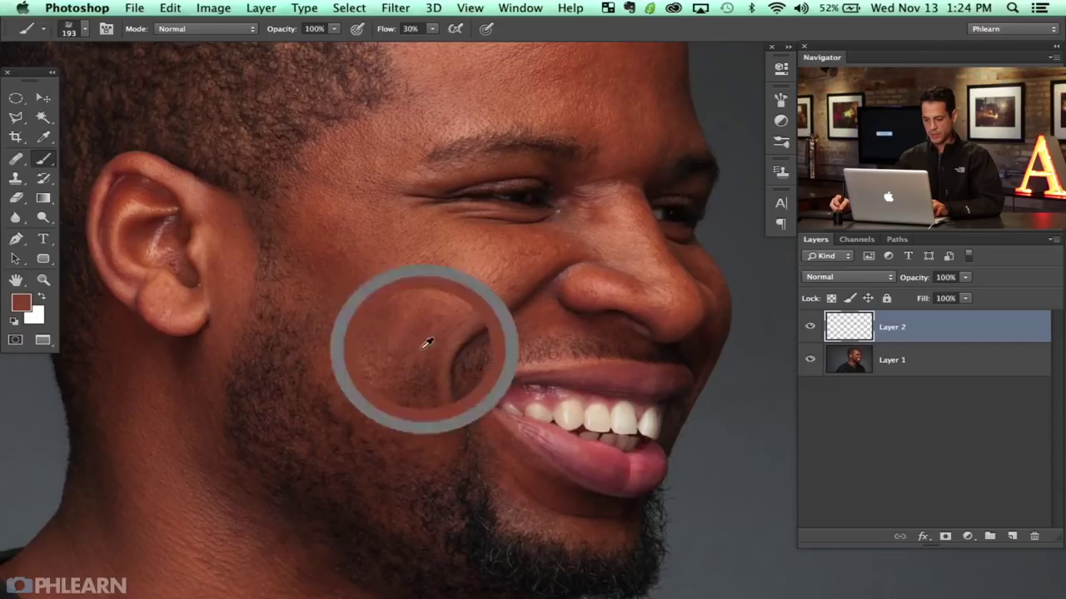
pyautogui.moveTo(375, 331); pyautogui.dragTo(353, 316)
# Smooth the middle of the cheek between the beard and the eye with freshly sampled skin tones.
pyautogui.press('super+minus')
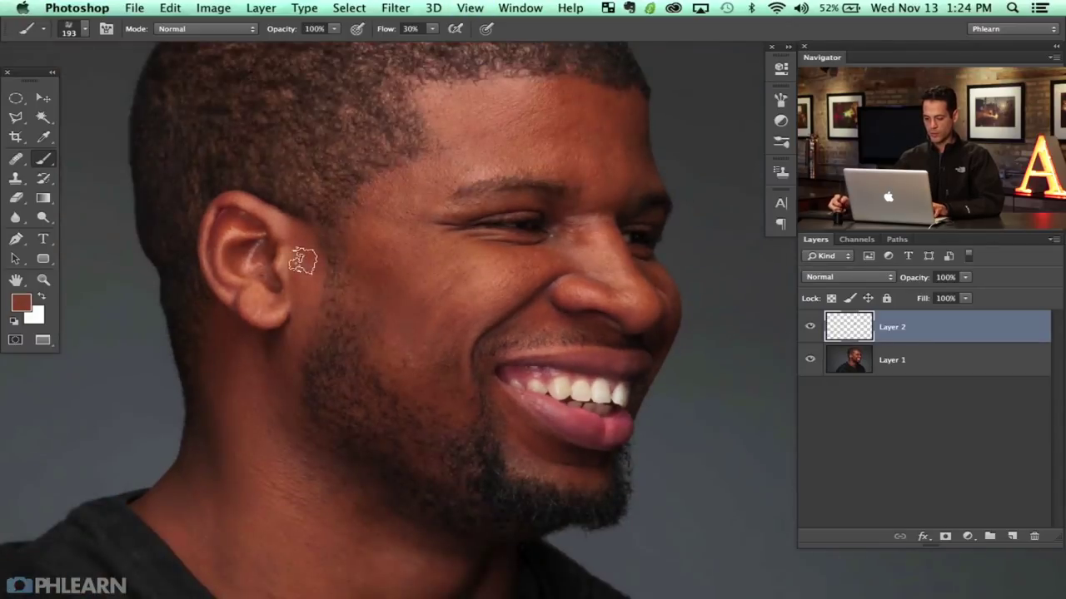
pyautogui.moveTo(470, 312); pyautogui.dragTo(442, 297)
pyautogui.keyDown('alt'); pyautogui.click(411, 336); pyautogui.keyUp('alt')
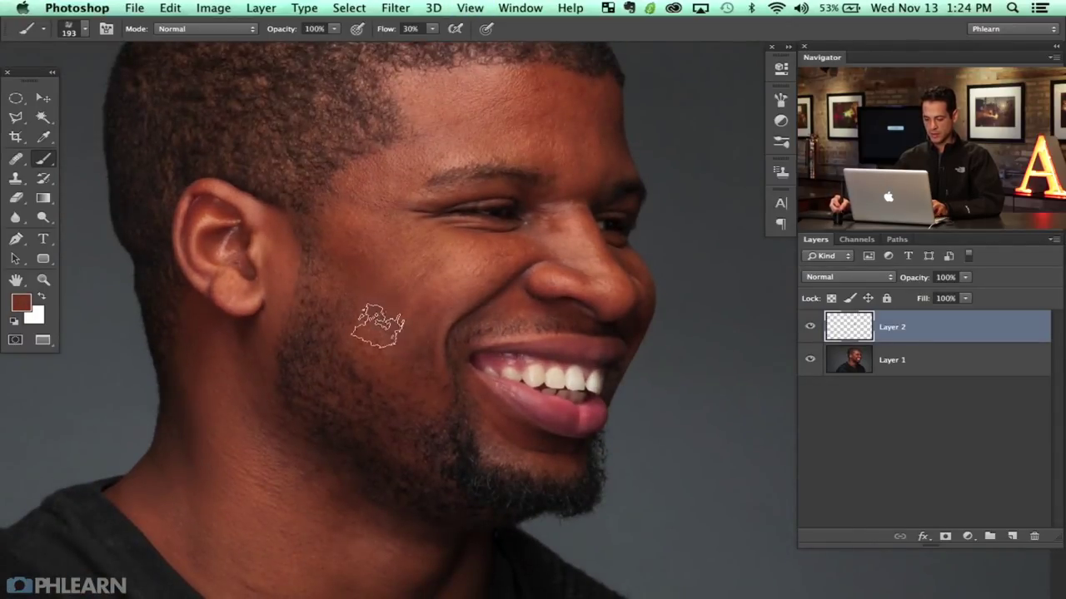
pyautogui.keyDown('alt'); pyautogui.click(365, 259); pyautogui.keyUp('alt')
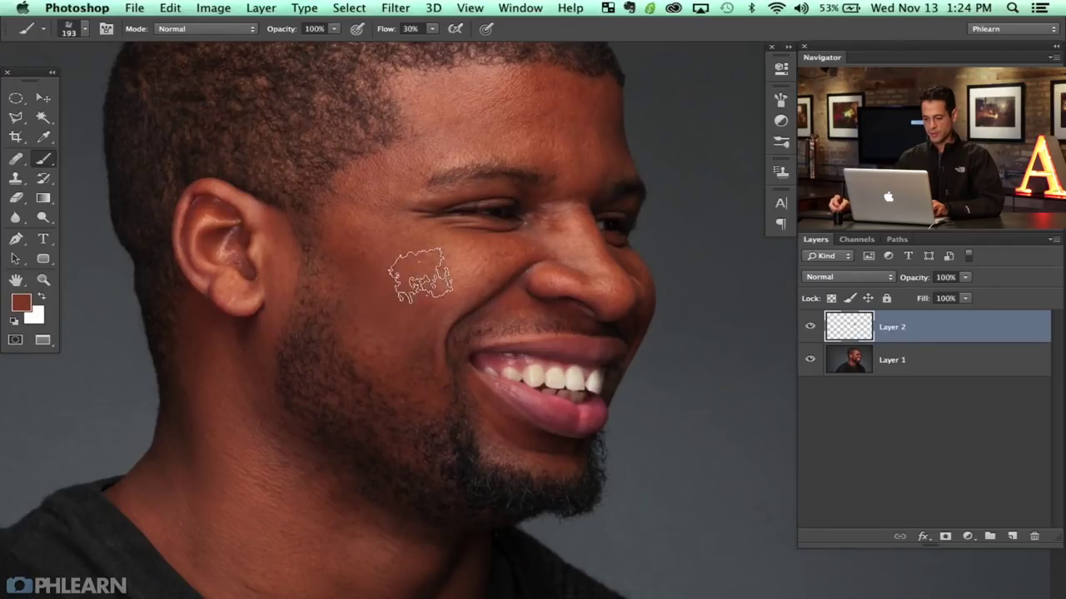
# Reduce the brush to size 129 and even out the temple and the skin beside the outer eye corner.
pyautogui.moveTo(394, 258); pyautogui.dragTo(356, 243)
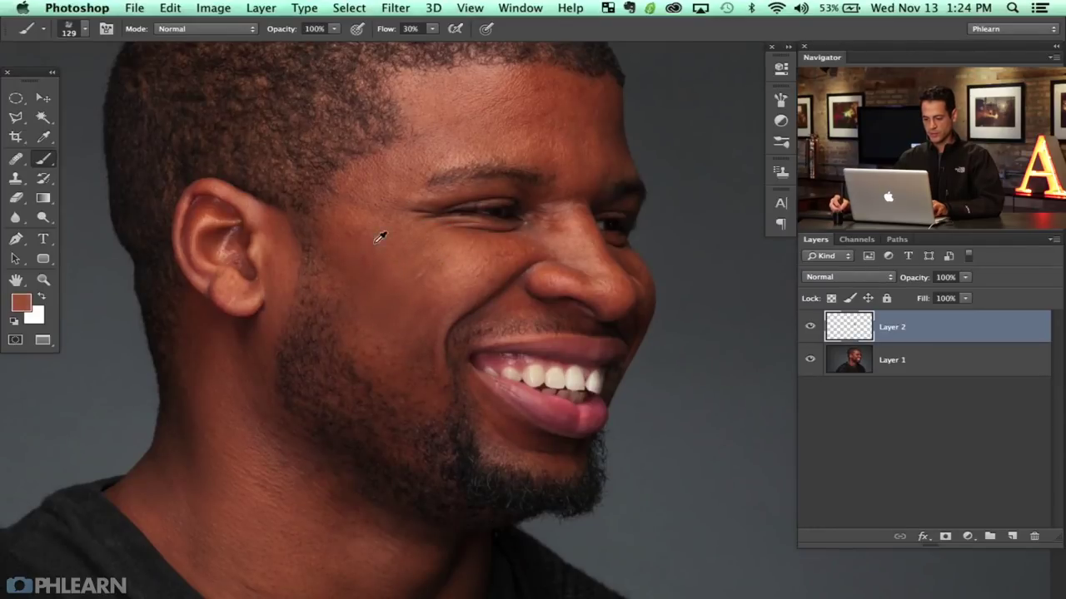
pyautogui.keyDown('alt'); pyautogui.click(369, 203); pyautogui.keyUp('alt')
pyautogui.moveTo(346, 205); pyautogui.dragTo(369, 185)
pyautogui.keyDown('alt'); pyautogui.click(403, 236); pyautogui.keyUp('alt')
pyautogui.moveTo(387, 238); pyautogui.dragTo(358, 244)
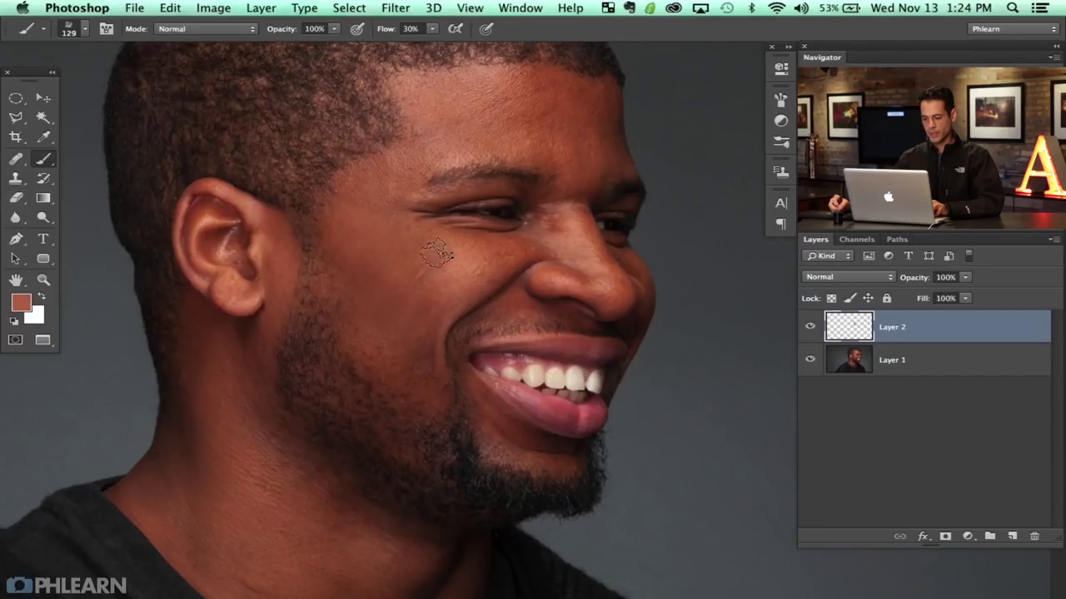
# Blend the cheek highlight below the near eye with skin tones sampled around it.
pyautogui.keyDown('alt'); pyautogui.click(469, 261); pyautogui.keyUp('alt')
pyautogui.moveTo(452, 264); pyautogui.dragTo(455, 266)
pyautogui.keyDown('alt'); pyautogui.click(479, 249); pyautogui.keyUp('alt')
pyautogui.keyDown('alt'); pyautogui.click(476, 254); pyautogui.keyUp('alt')
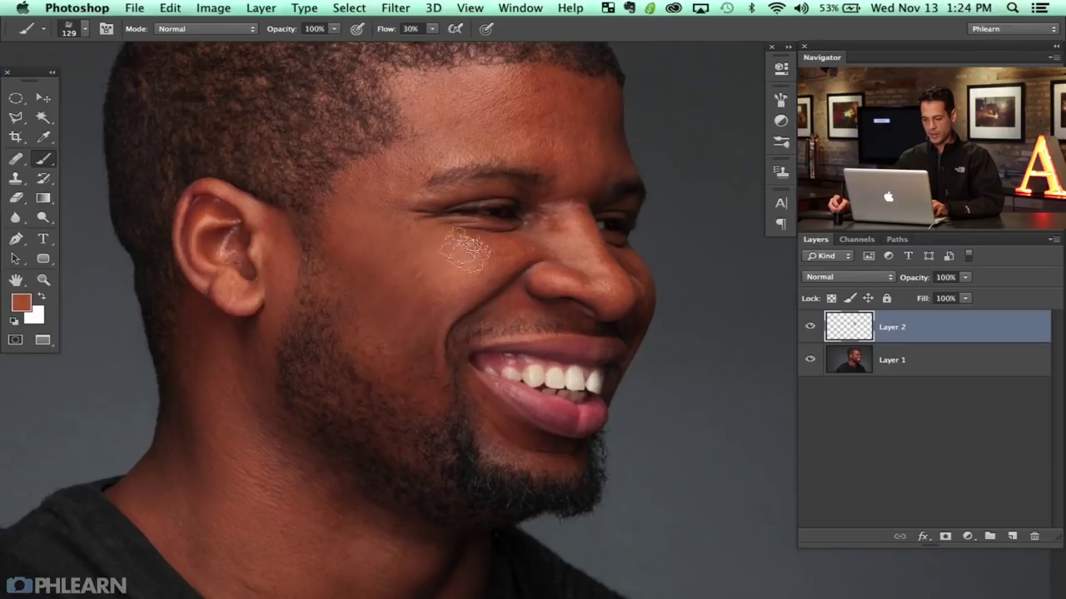
pyautogui.keyDown('alt'); pyautogui.click(459, 279); pyautogui.keyUp('alt')
pyautogui.moveTo(463, 250)
pyautogui.mouseDown()
pyautogui.moveTo(461, 278)
pyautogui.moveTo(417, 277)
pyautogui.mouseUp()
# Smooth the uneven skin between the cheekbone and the smile line, using brush sizes from 61 to 135 and nearby tones.
pyautogui.keyDown('alt'); pyautogui.click(406, 296); pyautogui.keyUp('alt')
pyautogui.keyDown('alt'); pyautogui.click(445, 261); pyautogui.keyUp('alt')
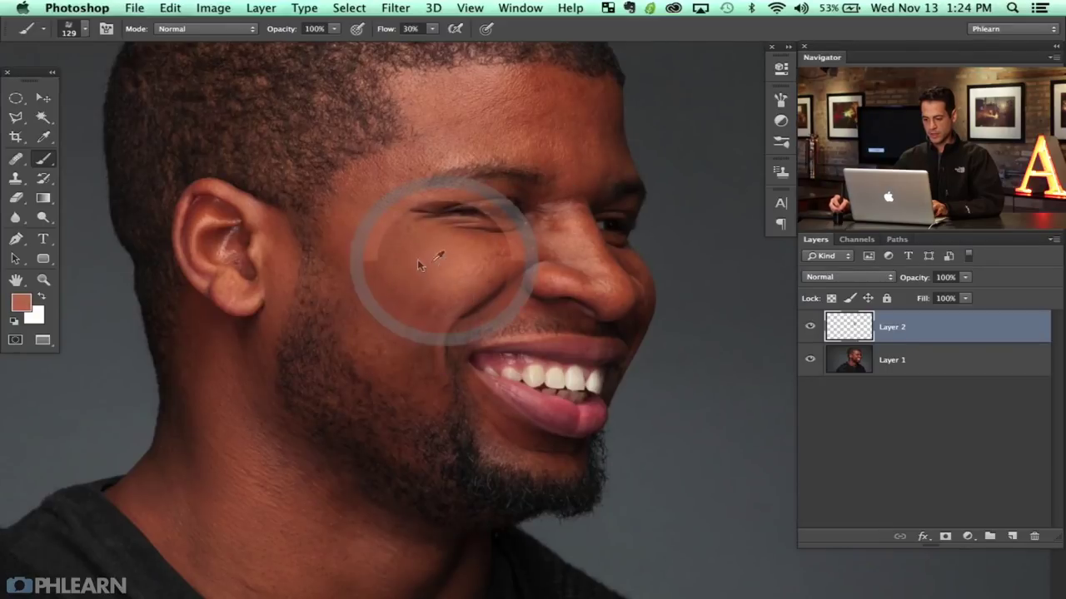
pyautogui.moveTo(392, 294)
pyautogui.mouseDown()
pyautogui.moveTo(435, 312)
pyautogui.moveTo(392, 328)
pyautogui.mouseUp()
pyautogui.keyDown('alt'); pyautogui.click(397, 285); pyautogui.keyUp('alt')
pyautogui.keyDown('alt'); pyautogui.click(414, 326); pyautogui.keyUp('alt')
pyautogui.keyDown('alt'); pyautogui.click(395, 325); pyautogui.keyUp('alt')
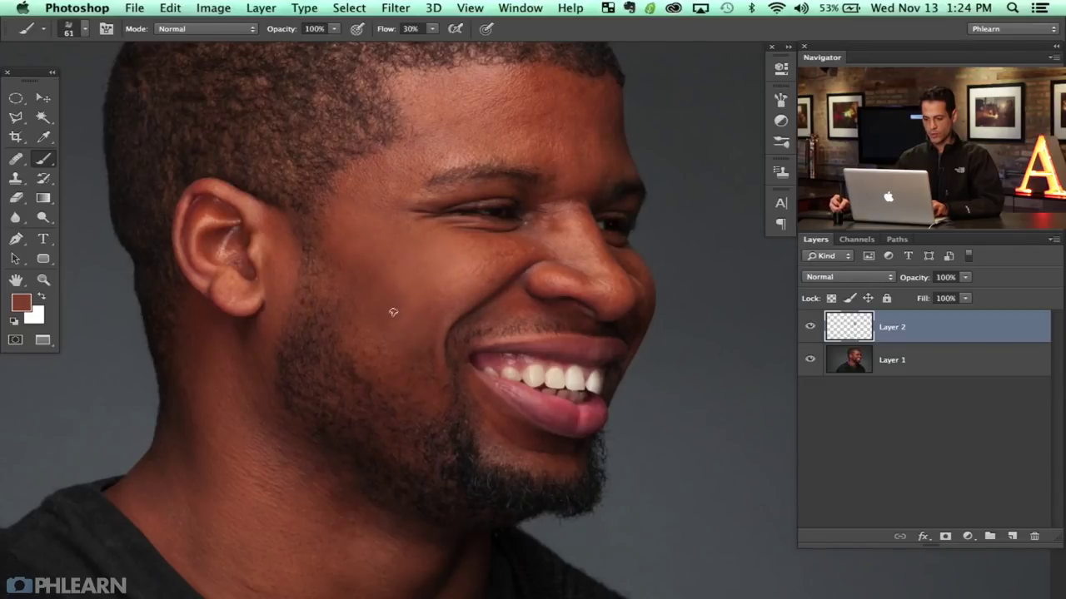
pyautogui.moveTo(408, 333); pyautogui.dragTo(407, 319)
pyautogui.keyDown('alt'); pyautogui.click(407, 310); pyautogui.keyUp('alt')
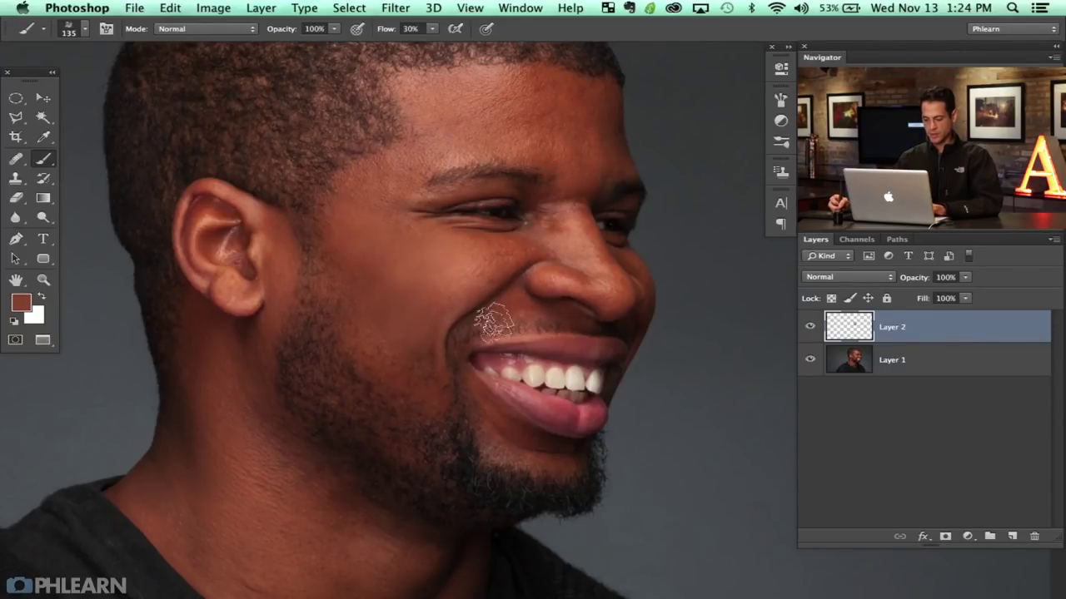
# Paint over the rough skin on the lower cheek above the beard with the size 135 brush.
pyautogui.press('v')
pyautogui.moveTo(424, 379); pyautogui.dragTo(445, 408)
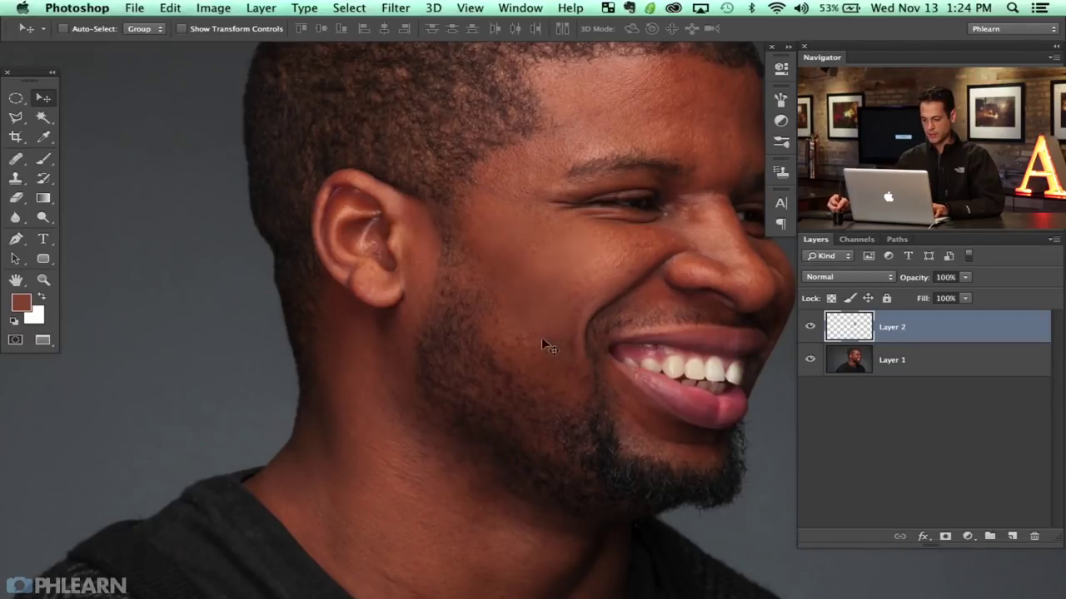
pyautogui.moveTo(541, 337); pyautogui.dragTo(425, 367)
pyautogui.press('b')
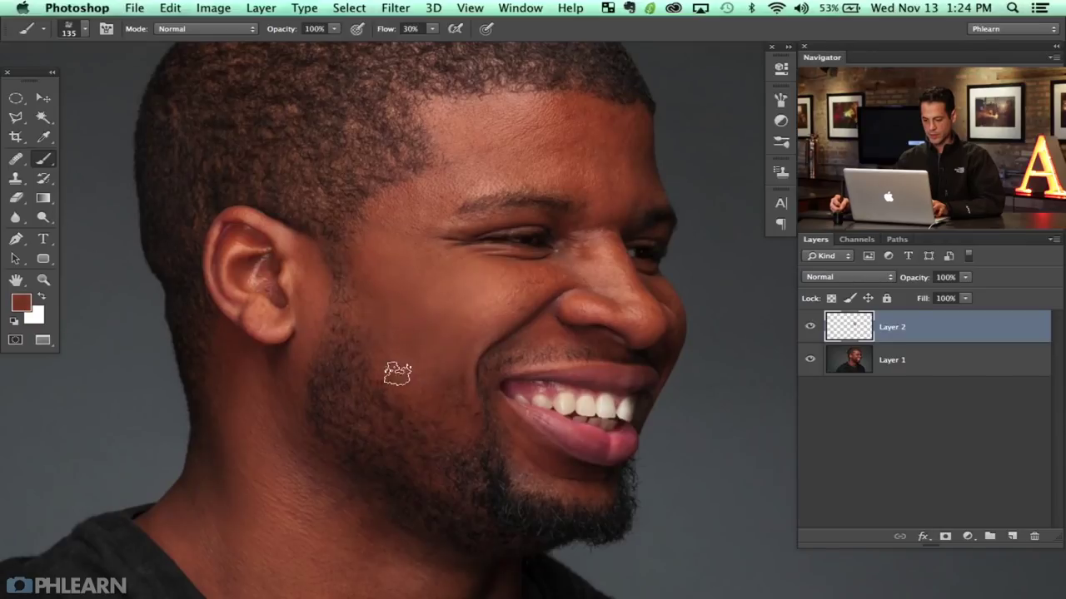
pyautogui.click(463, 402)
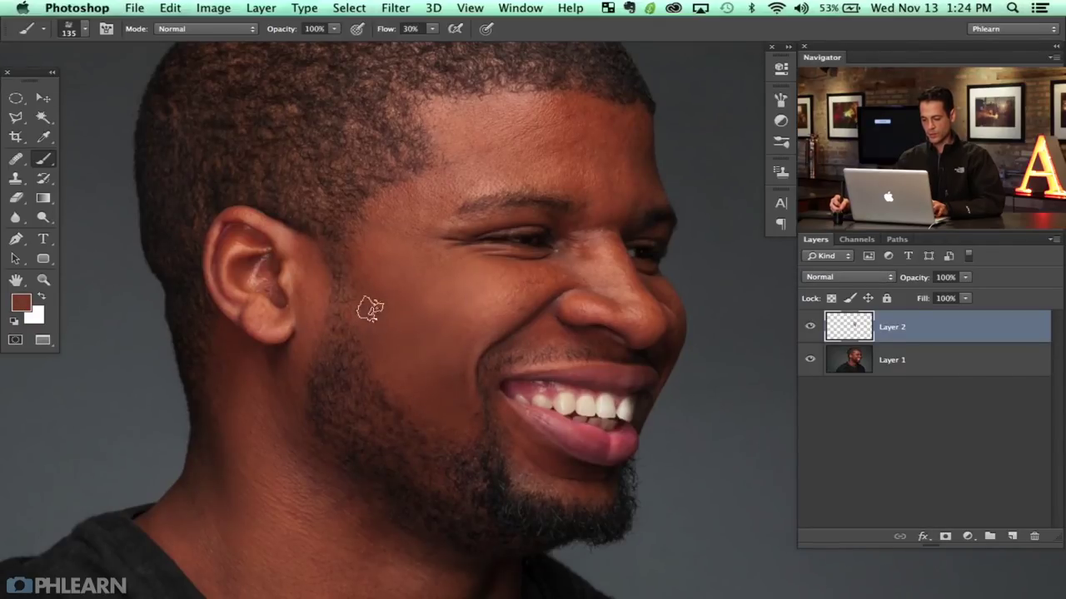
# Reduce the brush to size 114 and smooth the temple between the hairline and the near eyebrow with sampled tones.
pyautogui.keyDown('alt'); pyautogui.click(442, 300); pyautogui.keyUp('alt')
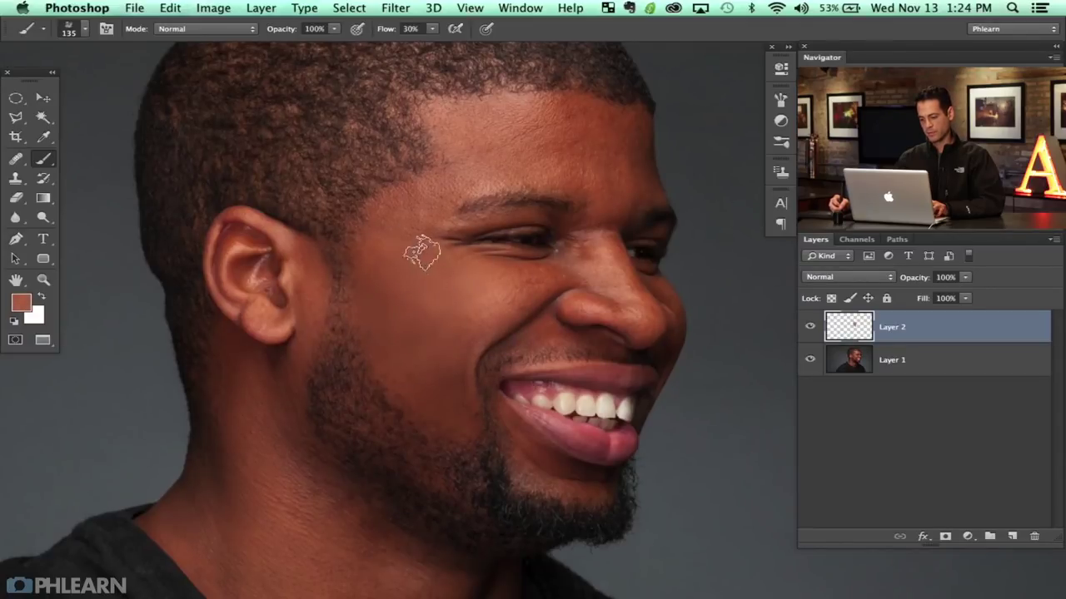
pyautogui.moveTo(395, 233); pyautogui.dragTo(389, 234)
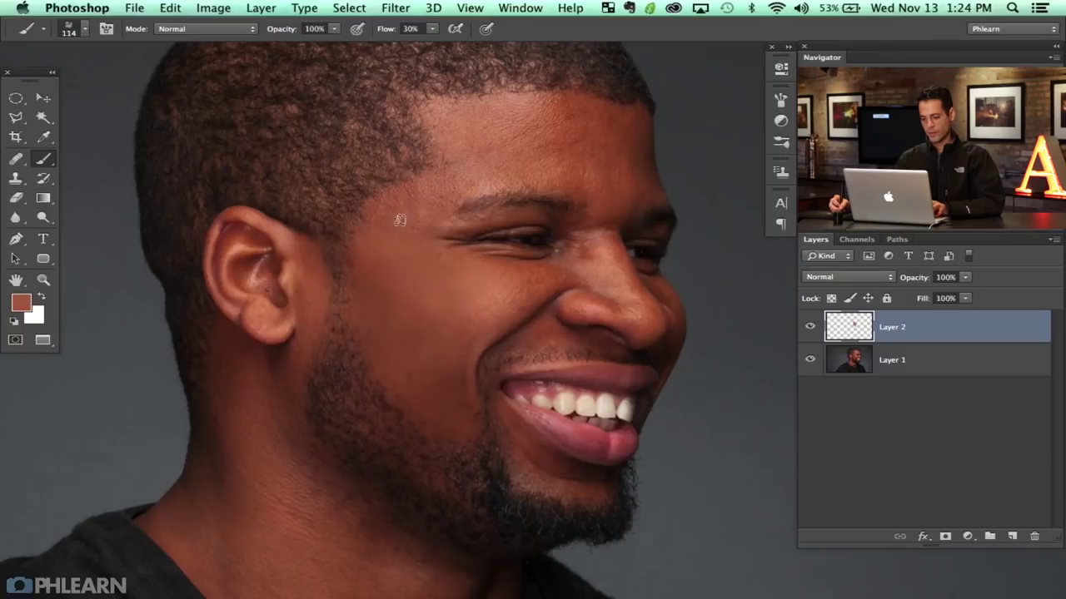
pyautogui.keyDown('alt'); pyautogui.click(405, 206); pyautogui.keyUp('alt')
pyautogui.keyDown('alt'); pyautogui.click(415, 208); pyautogui.keyUp('alt')
pyautogui.keyDown('alt'); pyautogui.click(450, 193); pyautogui.keyUp('alt')
pyautogui.keyDown('alt'); pyautogui.click(469, 186); pyautogui.keyUp('alt')
# Retouch the skin under the near eye and beside the nose bridge with a size 64 brush and sampled tones.
pyautogui.keyDown('alt'); pyautogui.click(501, 274); pyautogui.keyUp('alt')
pyautogui.keyDown('alt'); pyautogui.click(571, 270); pyautogui.keyUp('alt')
pyautogui.moveTo(571, 273); pyautogui.dragTo(562, 272)
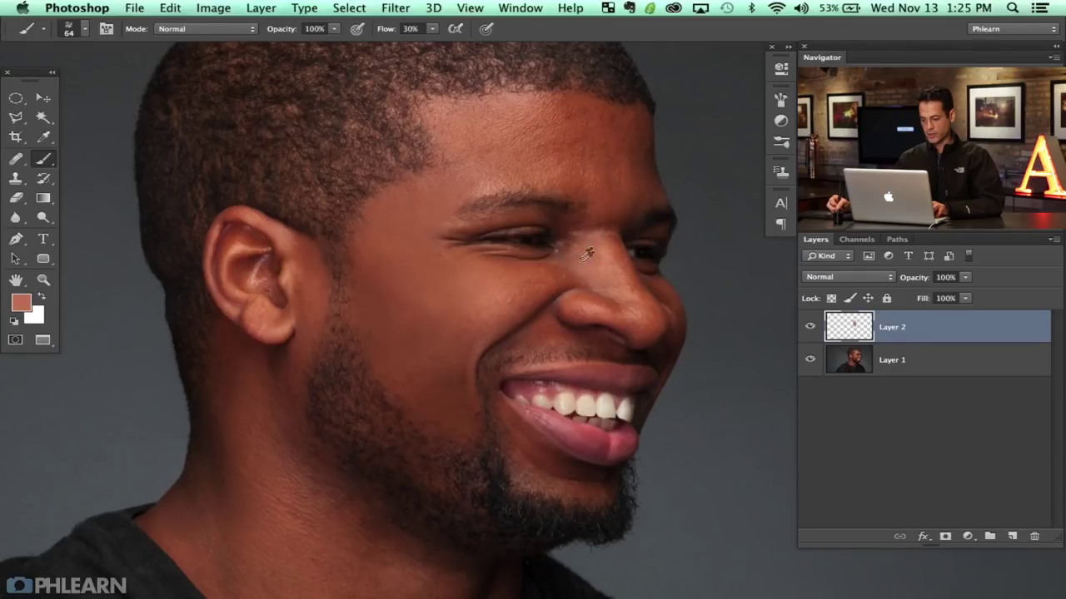
pyautogui.keyDown('alt'); pyautogui.click(572, 273); pyautogui.keyUp('alt')
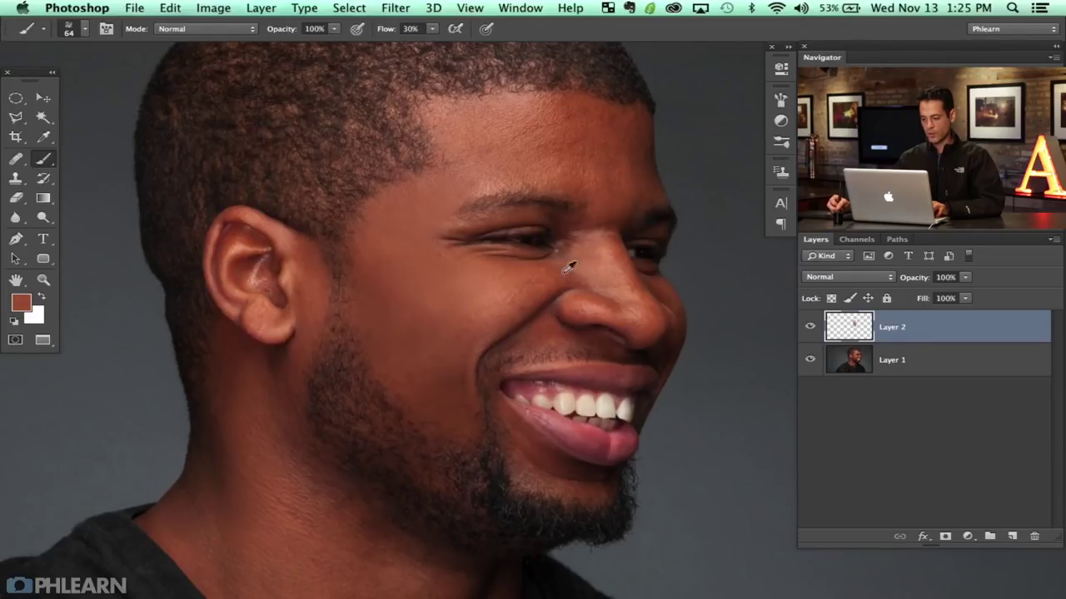
pyautogui.keyDown('alt'); pyautogui.click(537, 274); pyautogui.keyUp('alt')
pyautogui.keyDown('alt'); pyautogui.click(537, 264); pyautogui.keyUp('alt')
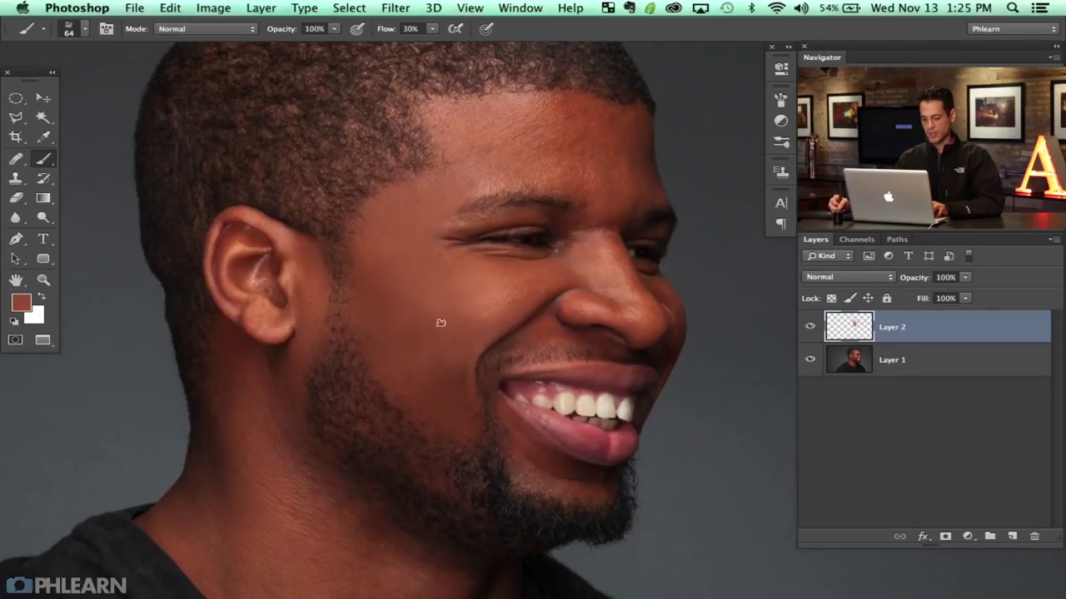
# Enlarge the brush to size 107 and refine the blending across the cheek with sampled skin tones.
pyautogui.moveTo(450, 338)
pyautogui.mouseDown()
pyautogui.moveTo(463, 339)
pyautogui.moveTo(450, 384)
pyautogui.mouseUp()
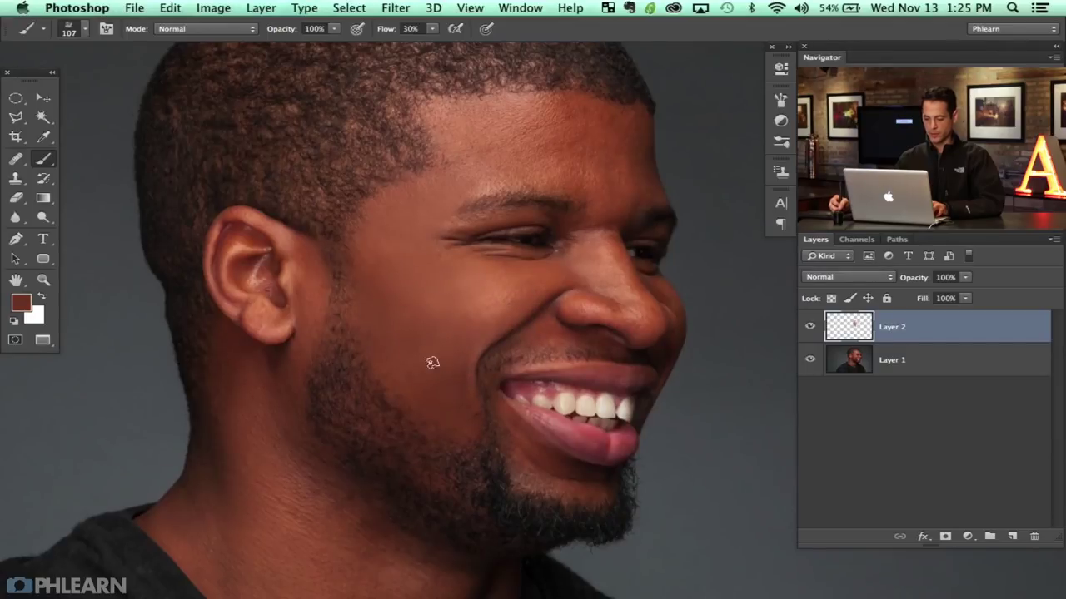
pyautogui.keyDown('alt'); pyautogui.click(466, 290); pyautogui.keyUp('alt')
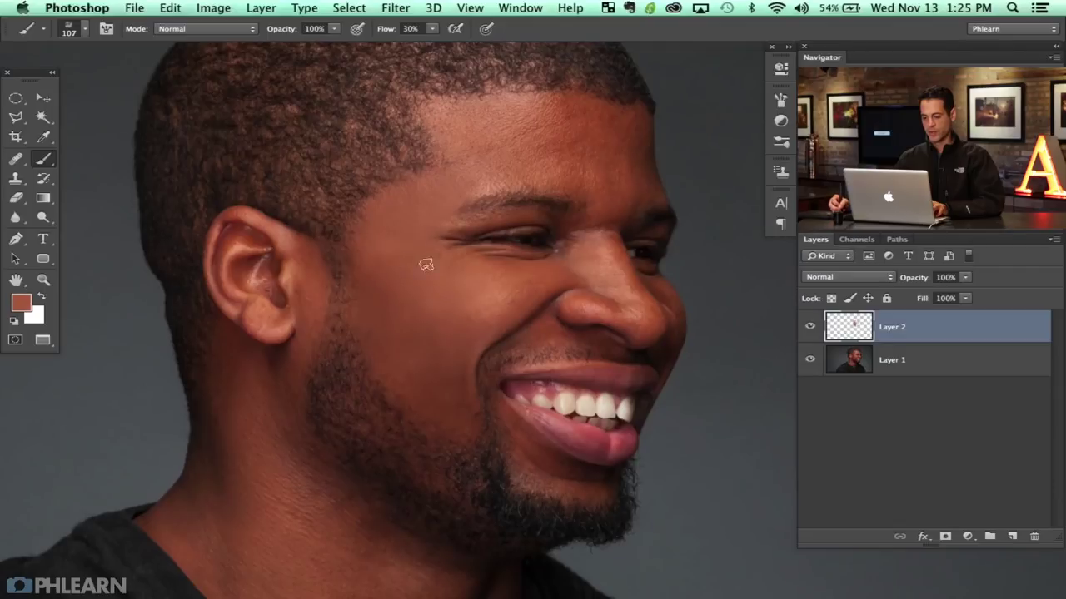
pyautogui.moveTo(519, 328); pyautogui.dragTo(469, 335)
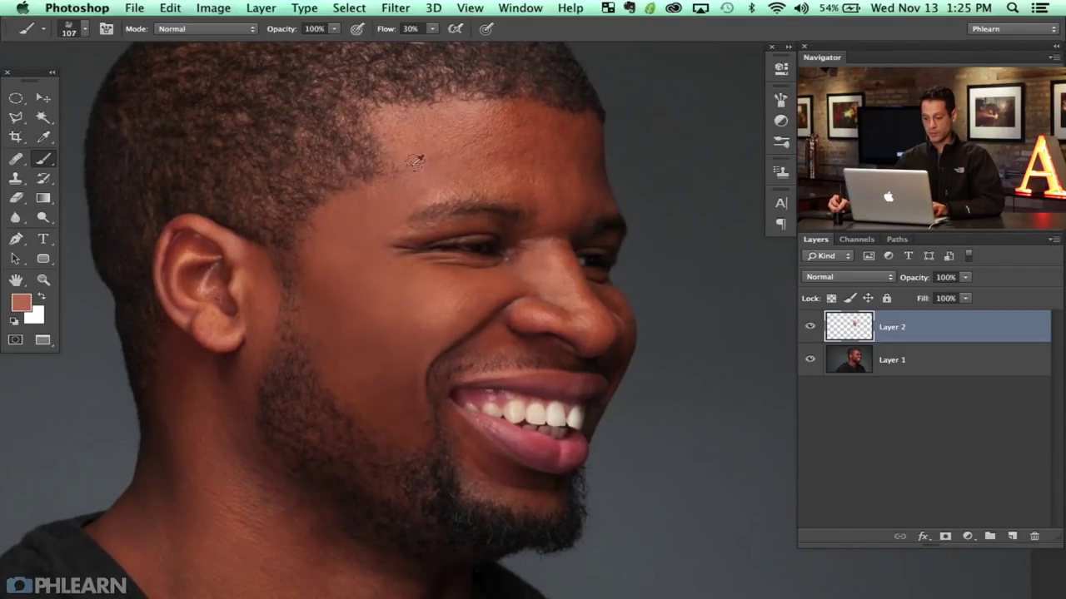
# Smooth the shaded far half of the forehead with skin tones sampled around it.
pyautogui.keyDown('alt'); pyautogui.click(514, 142); pyautogui.keyUp('alt')
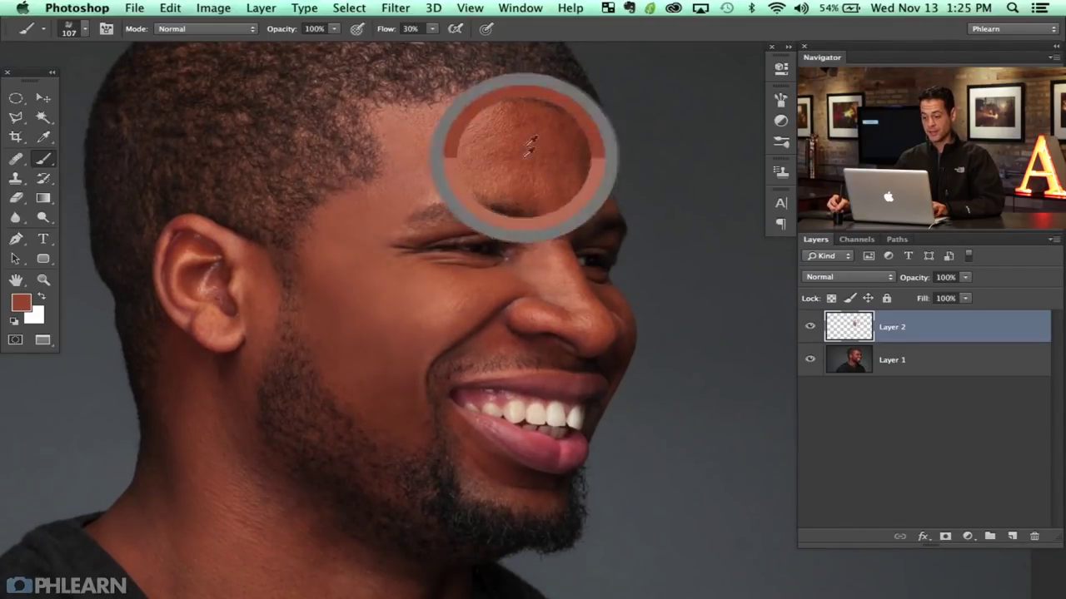
pyautogui.keyDown('alt'); pyautogui.click(526, 132); pyautogui.keyUp('alt')
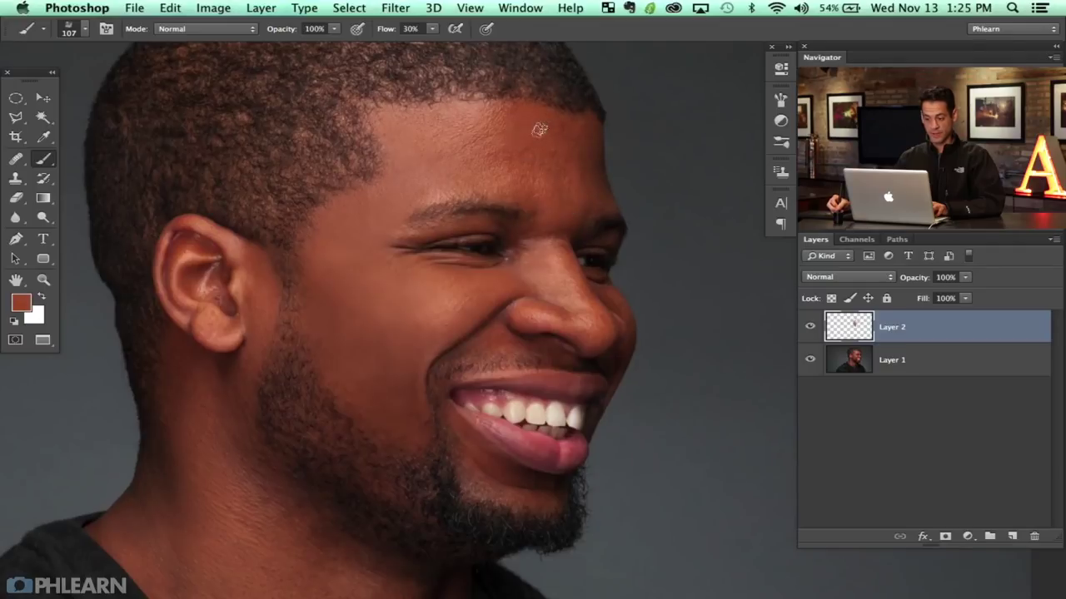
pyautogui.keyDown('alt'); pyautogui.click(569, 150); pyautogui.keyUp('alt')
pyautogui.keyDown('alt'); pyautogui.click(587, 137); pyautogui.keyUp('alt')
pyautogui.keyDown('alt'); pyautogui.click(583, 126); pyautogui.keyUp('alt')
pyautogui.keyDown('alt'); pyautogui.click(599, 169); pyautogui.keyUp('alt')
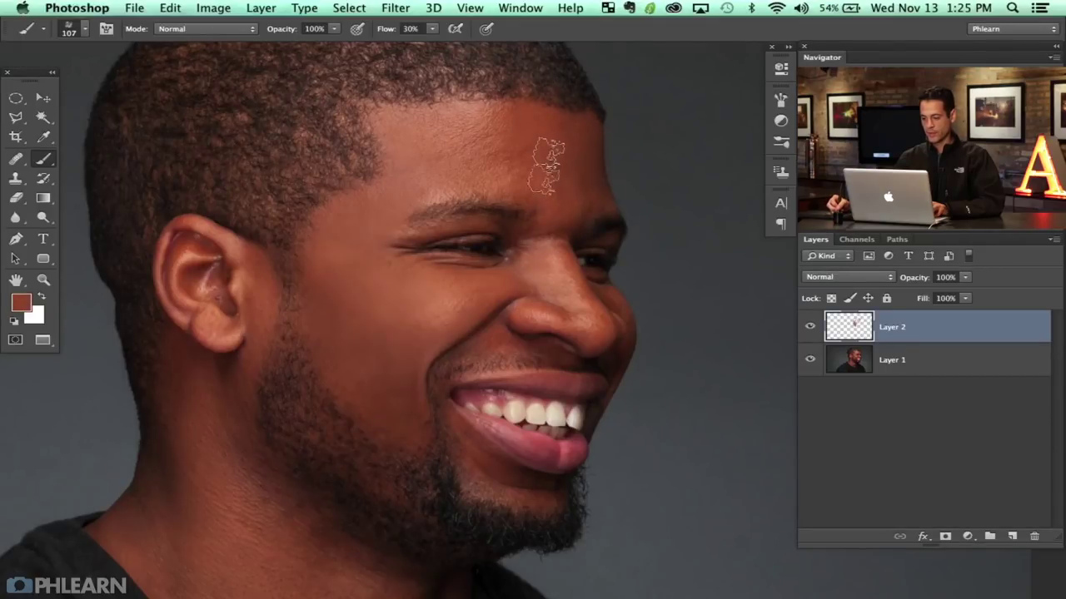
pyautogui.keyDown('alt'); pyautogui.click(550, 134); pyautogui.keyUp('alt')
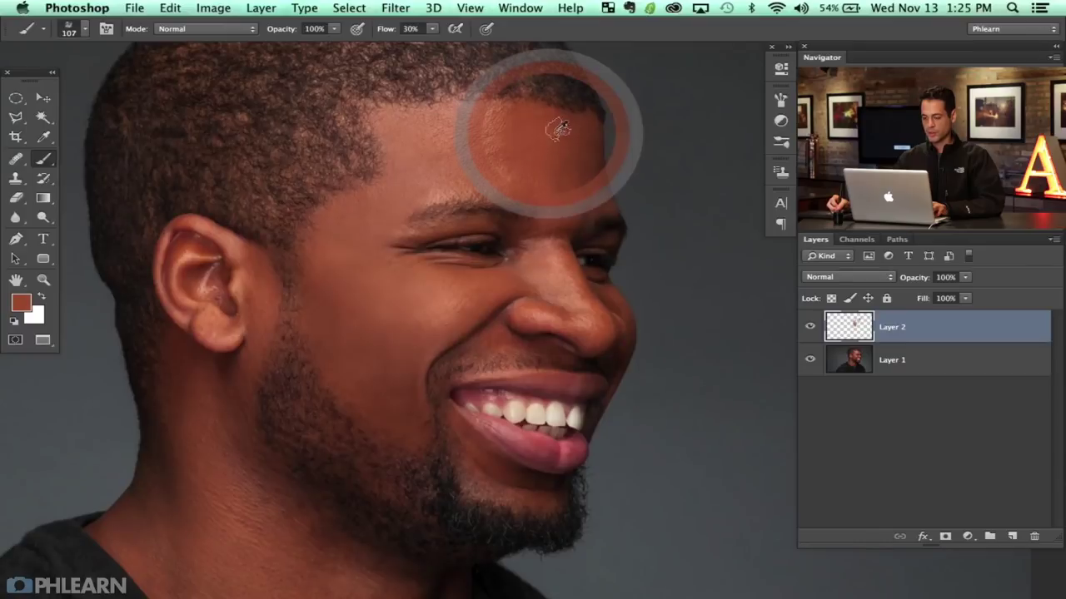
pyautogui.keyDown('alt'); pyautogui.click(577, 188); pyautogui.keyUp('alt')
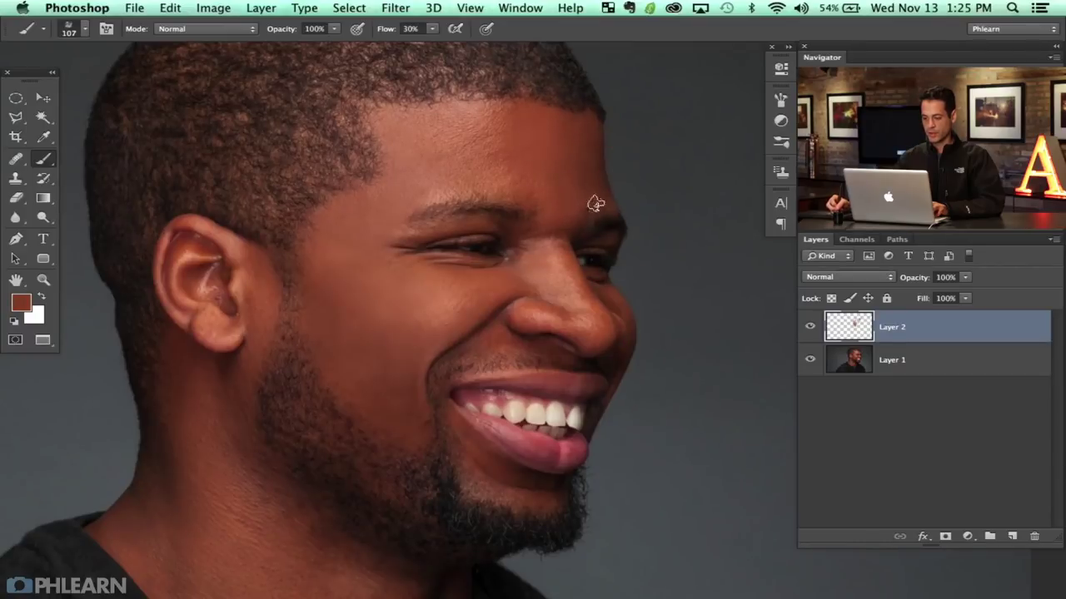
# Blend the transition between the lit and shaded forehead above the brows with alternately sampled light and dark tones.
pyautogui.keyDown('alt'); pyautogui.click(501, 176); pyautogui.keyUp('alt')
pyautogui.keyDown('alt'); pyautogui.click(512, 176); pyautogui.keyUp('alt')
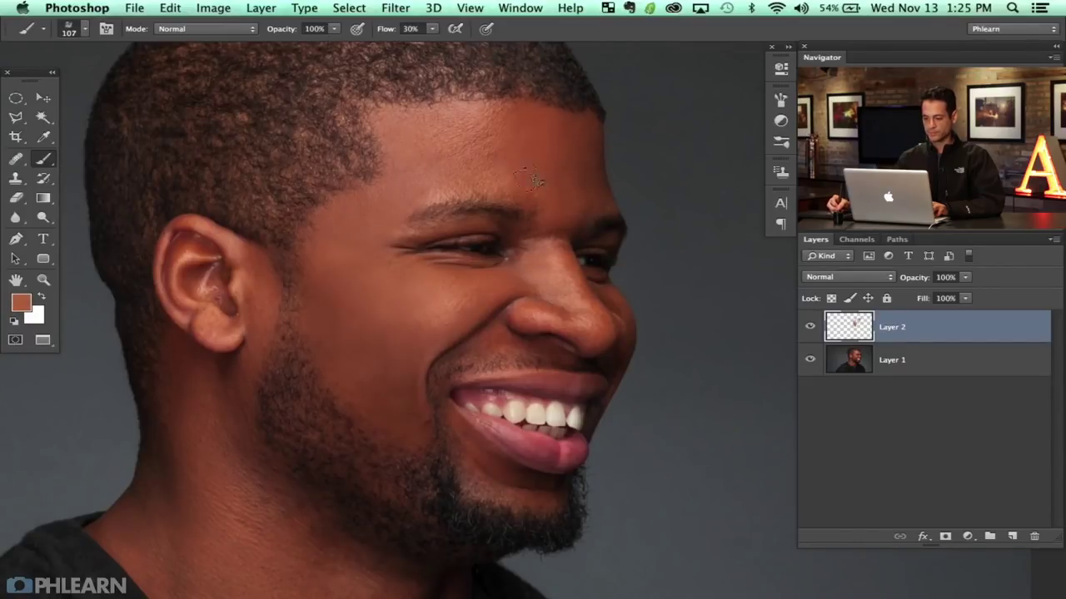
pyautogui.keyDown('alt'); pyautogui.click(504, 161); pyautogui.keyUp('alt')
pyautogui.keyDown('alt'); pyautogui.click(548, 143); pyautogui.keyUp('alt')
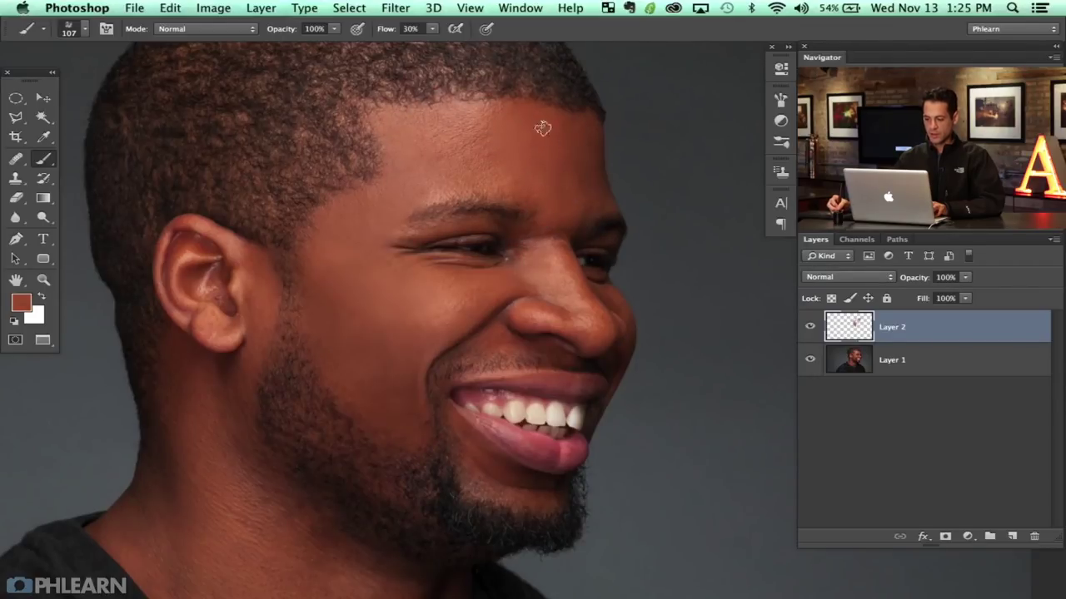
pyautogui.keyDown('alt'); pyautogui.click(606, 180); pyautogui.keyUp('alt')
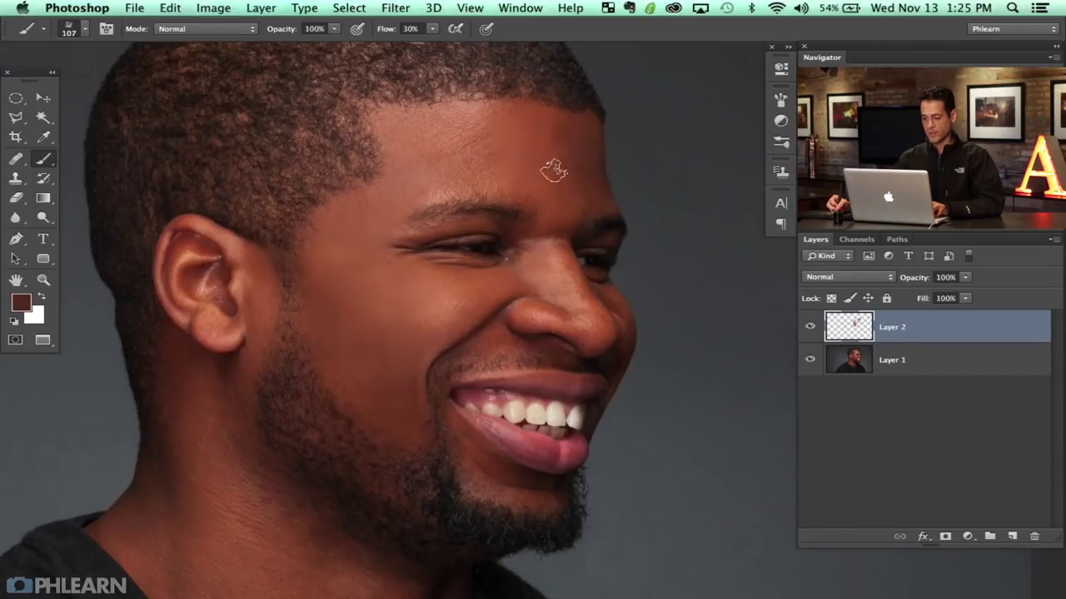
pyautogui.keyDown('alt'); pyautogui.click(556, 133); pyautogui.keyUp('alt')
pyautogui.keyDown('alt'); pyautogui.click(556, 148); pyautogui.keyUp('alt')
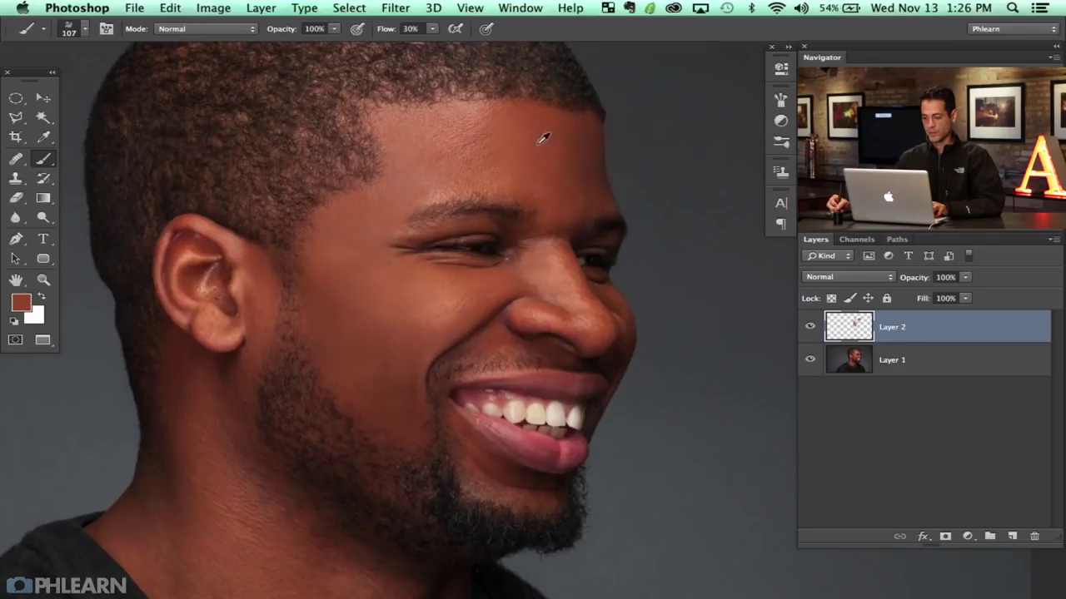
# Toggle the visibility of Layer 2 to compare the face before and after the retouching.
pyautogui.click(810, 329)
pyautogui.click(810, 330)
pyautogui.click(810, 330)
# Reduce the brush to size 77 and smooth the skin above the far eyebrow with skin tones sampled beside it.
pyautogui.press('[')
pyautogui.press('[')
pyautogui.press('[')
pyautogui.keyDown('alt'); pyautogui.click(568, 208); pyautogui.keyUp('alt')
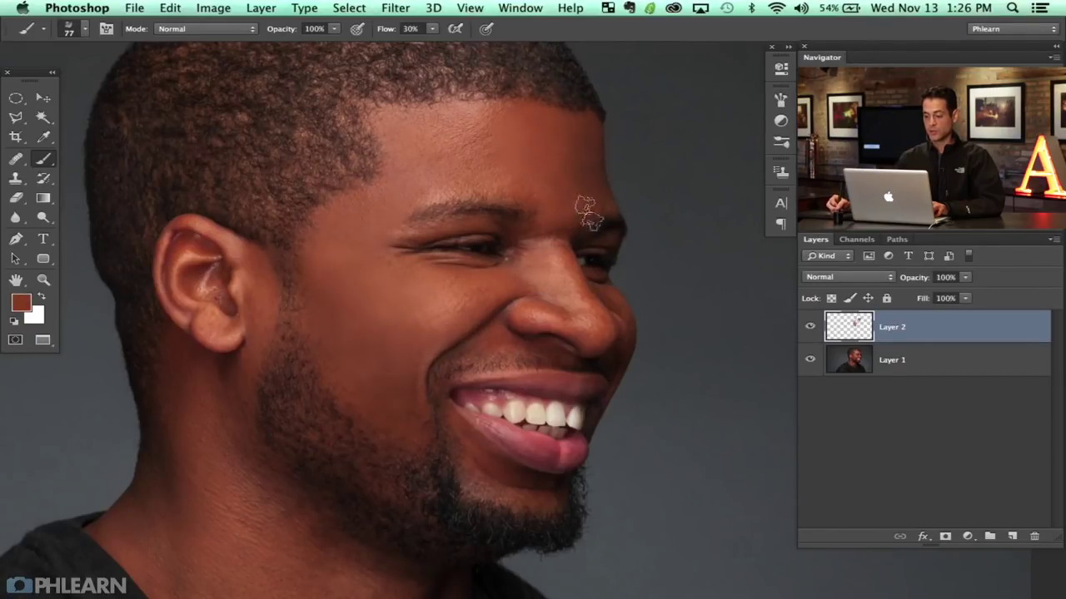
pyautogui.keyDown('alt'); pyautogui.click(561, 218); pyautogui.keyUp('alt')
# Smooth the upper nose bridge with tones sampled along it, varying the brush between size 52 and 69.
pyautogui.moveTo(564, 273); pyautogui.dragTo(558, 273)
pyautogui.keyDown('alt'); pyautogui.click(567, 262); pyautogui.keyUp('alt')
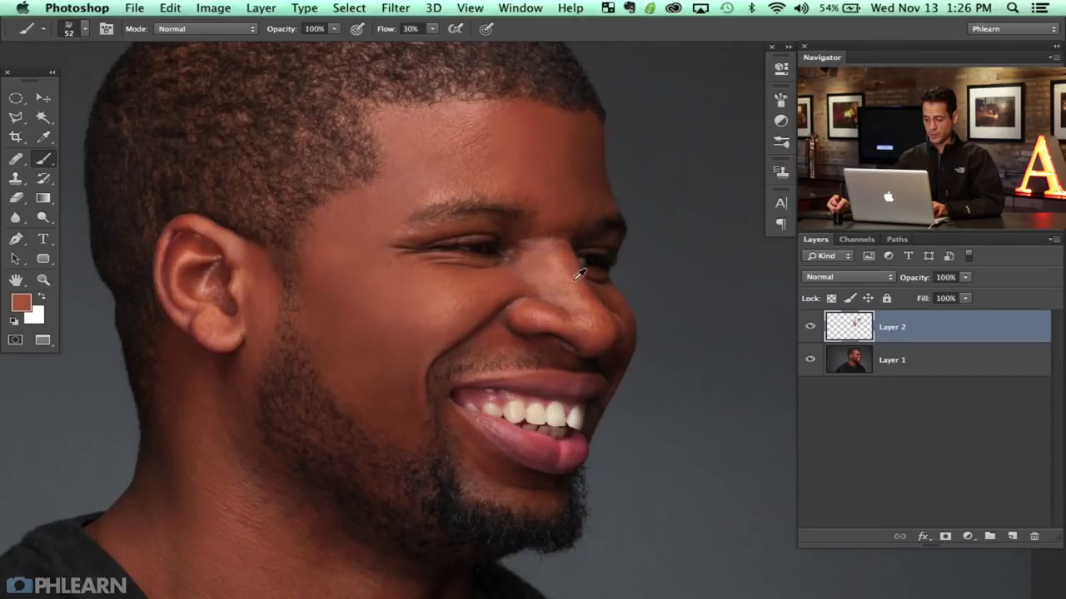
pyautogui.moveTo(568, 280); pyautogui.dragTo(576, 277)
pyautogui.keyDown('alt'); pyautogui.click(563, 275); pyautogui.keyUp('alt')
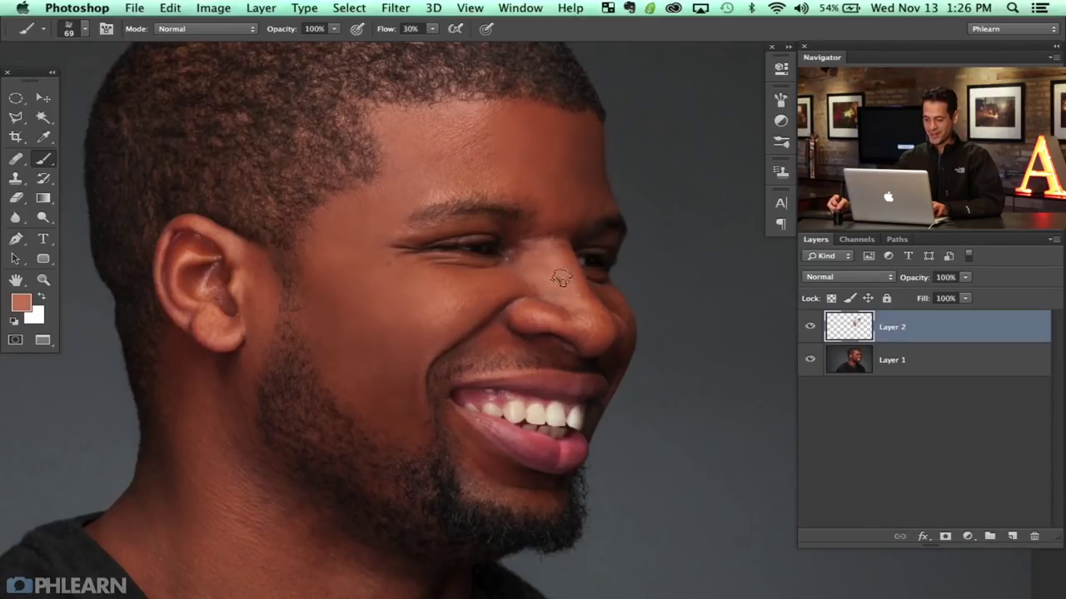
pyautogui.keyDown('alt'); pyautogui.click(534, 259); pyautogui.keyUp('alt')
pyautogui.keyDown('alt'); pyautogui.click(539, 254); pyautogui.keyUp('alt')
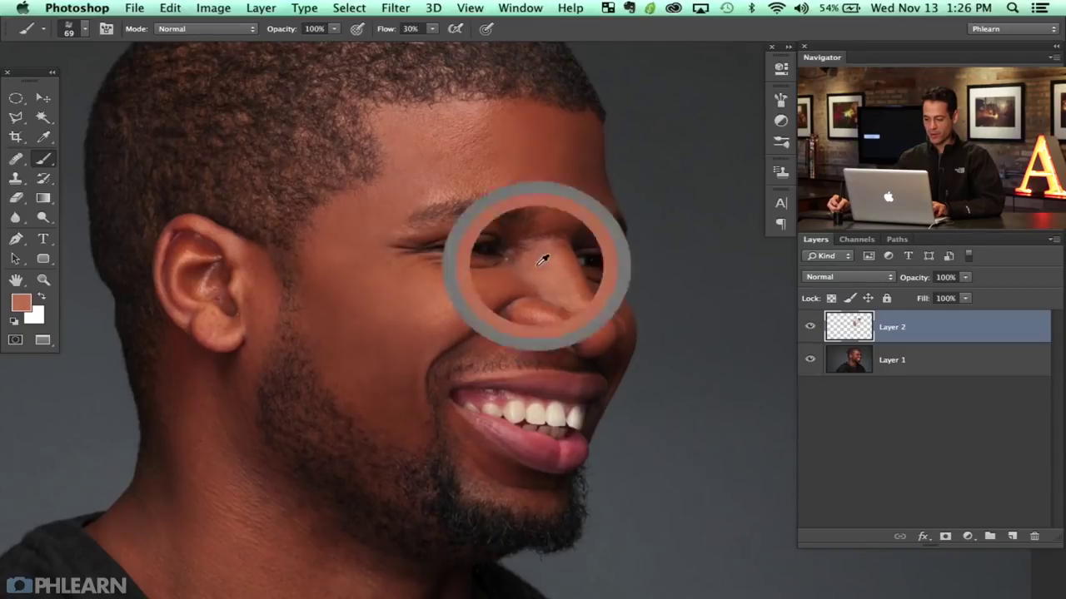
pyautogui.moveTo(565, 298); pyautogui.dragTo(556, 298)
# Blend the side and lower bridge of the nose using a size 48 brush and alternately sampled light and dark tones.
pyautogui.keyDown('alt'); pyautogui.click(522, 277); pyautogui.keyUp('alt')
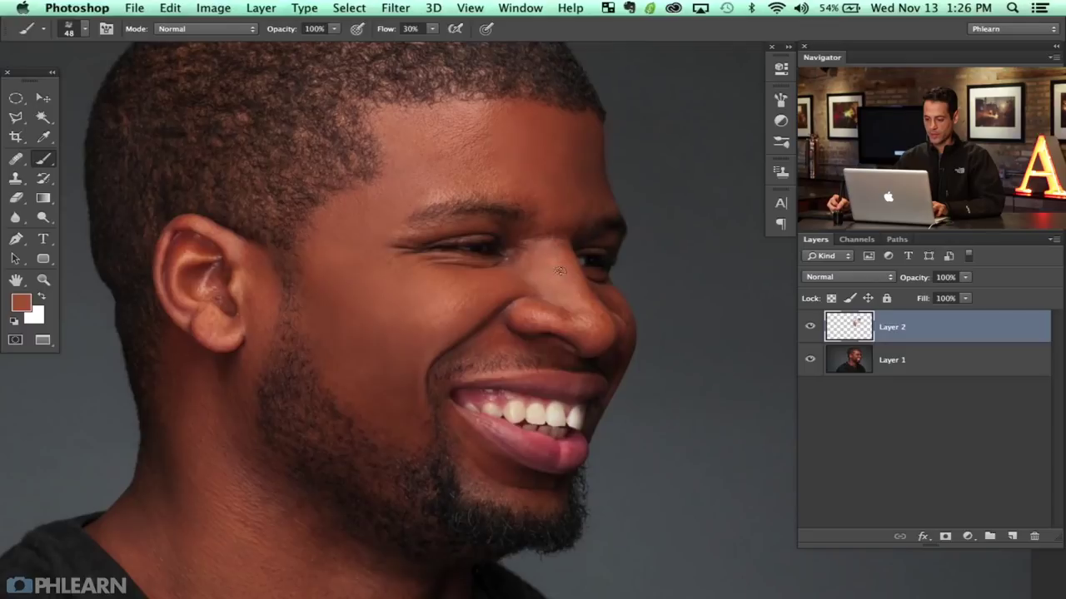
pyautogui.keyDown('alt'); pyautogui.click(535, 272); pyautogui.keyUp('alt')
pyautogui.keyDown('alt'); pyautogui.click(530, 274); pyautogui.keyUp('alt')
pyautogui.keyDown('alt'); pyautogui.click(585, 286); pyautogui.keyUp('alt')
pyautogui.keyDown('alt'); pyautogui.click(581, 293); pyautogui.keyUp('alt')
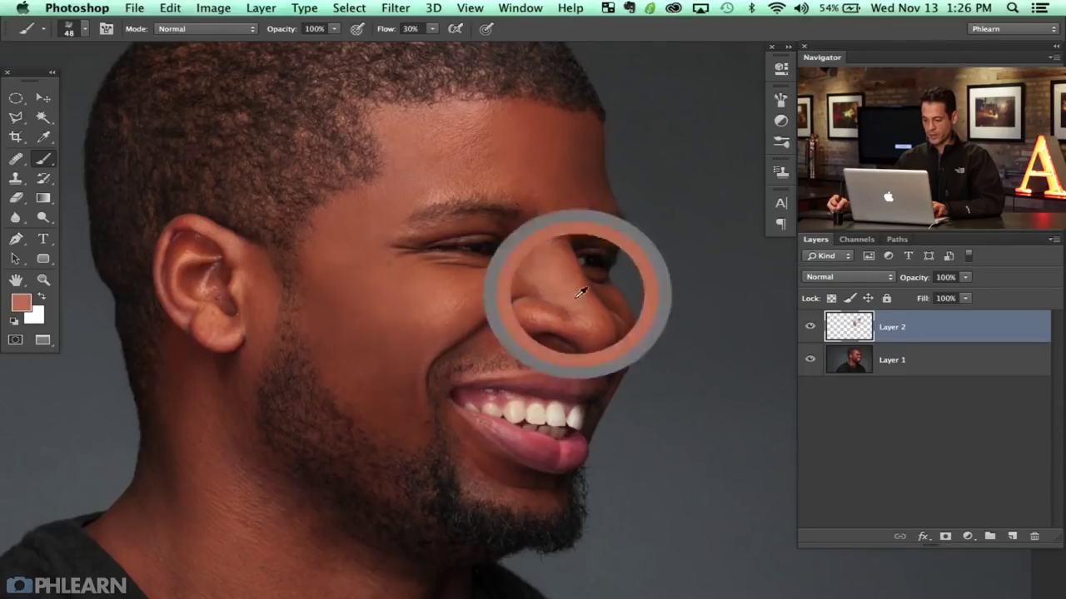
pyautogui.keyDown('alt'); pyautogui.click(576, 299); pyautogui.keyUp('alt')
pyautogui.keyDown('alt'); pyautogui.click(564, 307); pyautogui.keyUp('alt')
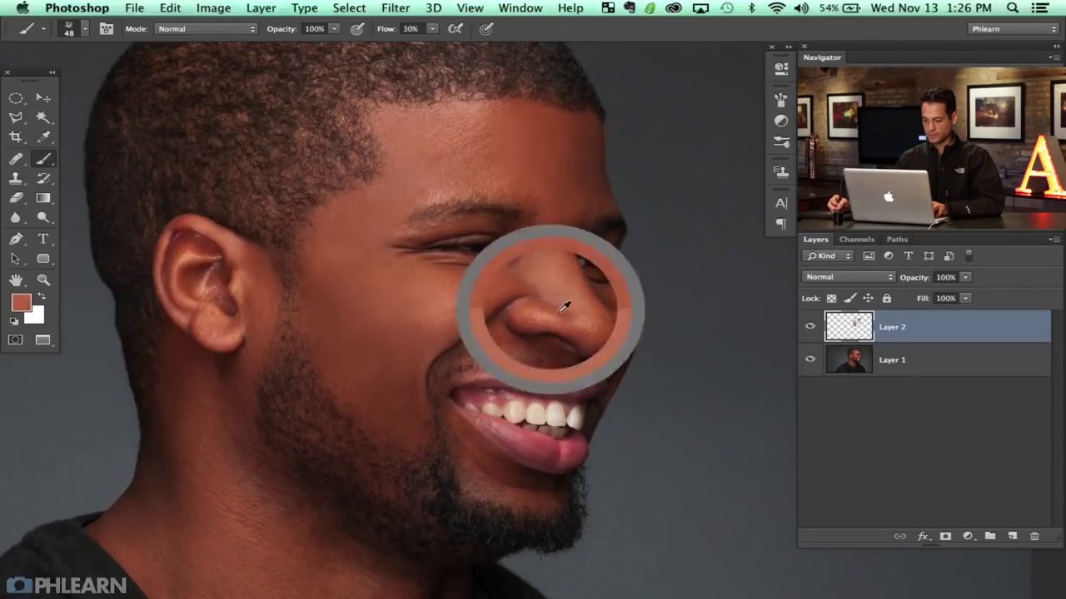
pyautogui.keyDown('alt'); pyautogui.click(544, 306); pyautogui.keyUp('alt')
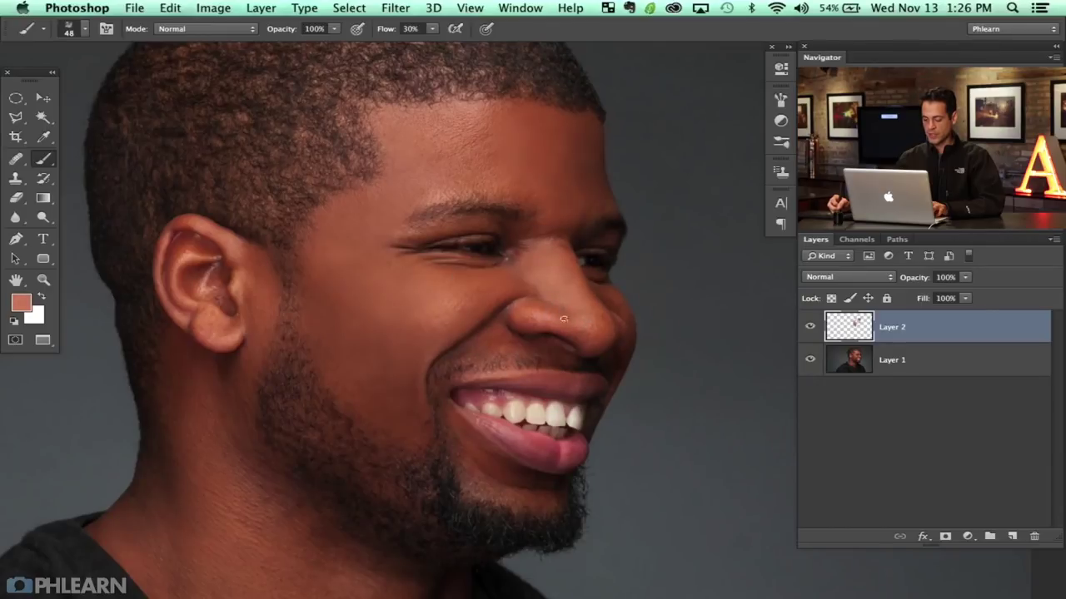
# Smooth the nose tip and the nostril edge with highlight and shadow tones sampled around them.
pyautogui.keyDown('alt'); pyautogui.click(581, 331); pyautogui.keyUp('alt')
pyautogui.keyDown('alt'); pyautogui.click(542, 321); pyautogui.keyUp('alt')
pyautogui.keyDown('alt'); pyautogui.click(550, 326); pyautogui.keyUp('alt')
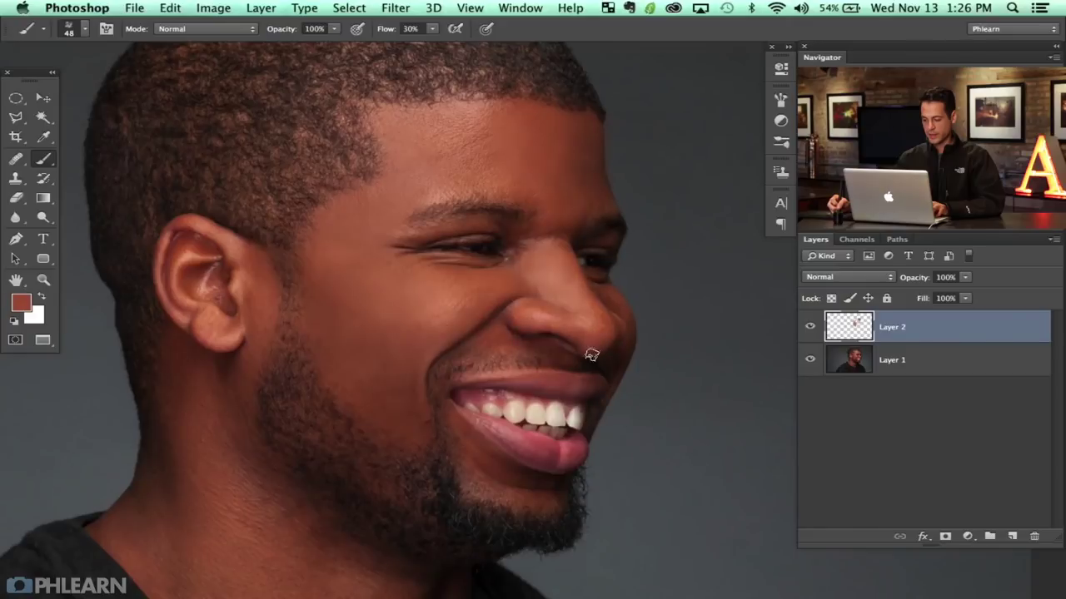
pyautogui.keyDown('alt'); pyautogui.click(588, 335); pyautogui.keyUp('alt')
pyautogui.keyDown('alt'); pyautogui.click(592, 331); pyautogui.keyUp('alt')
pyautogui.keyDown('alt'); pyautogui.click(585, 353); pyautogui.keyUp('alt')
pyautogui.keyDown('alt'); pyautogui.click(597, 340); pyautogui.keyUp('alt')
pyautogui.keyDown('alt'); pyautogui.click(593, 316); pyautogui.keyUp('alt')
pyautogui.keyDown('alt'); pyautogui.click(587, 316); pyautogui.keyUp('alt')
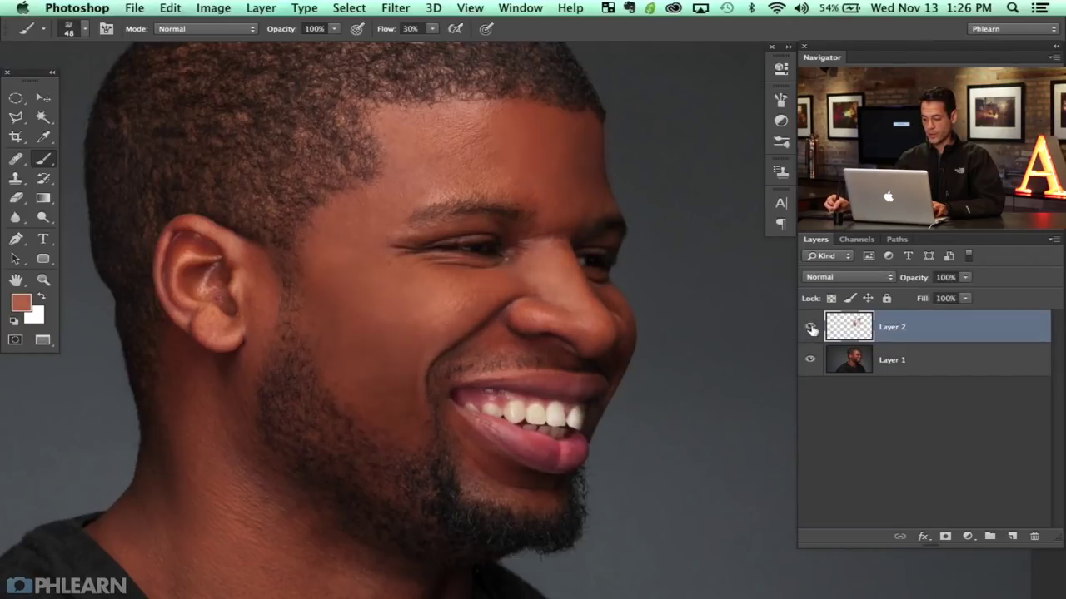
# Lightly erase excess retouching paint around the nose bridge on Layer 2 with the Eraser at 20% flow.
pyautogui.press('e')
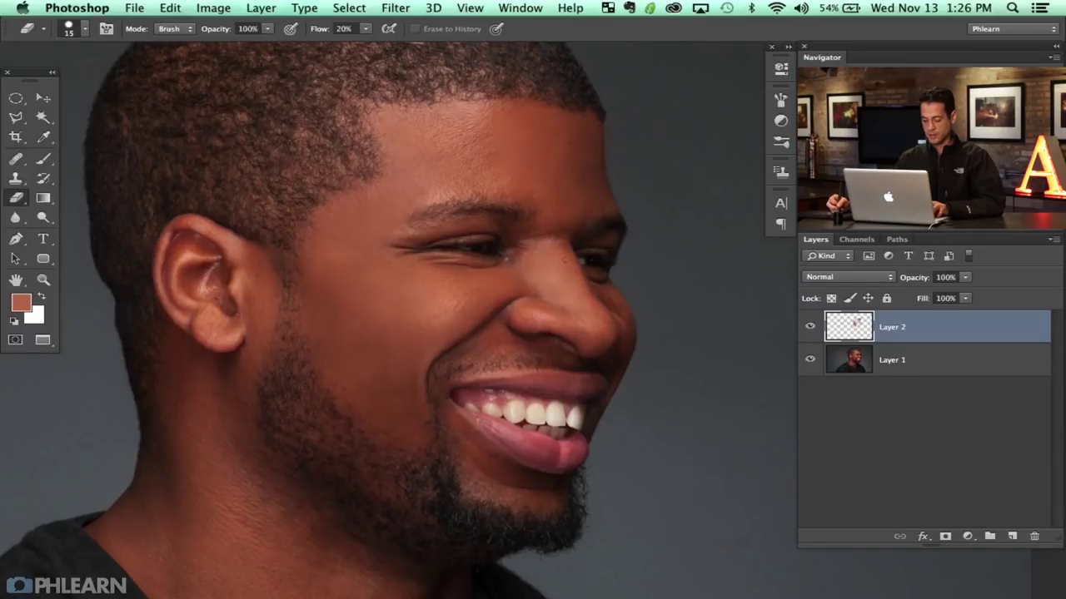
pyautogui.rightClick(500, 239)
pyautogui.moveTo(868, 410); pyautogui.dragTo(868, 333)
pyautogui.click(517, 337)
pyautogui.press('Return')
pyautogui.moveTo(566, 291); pyautogui.dragTo(477, 298)
pyautogui.moveTo(552, 268)
pyautogui.mouseDown()
pyautogui.moveTo(560, 282)
pyautogui.moveTo(541, 264)
pyautogui.mouseUp()
# Smooth the shaded skin between the nostril and upper lip with the retouching brush and dark tones sampled below the nose.
pyautogui.press('b')
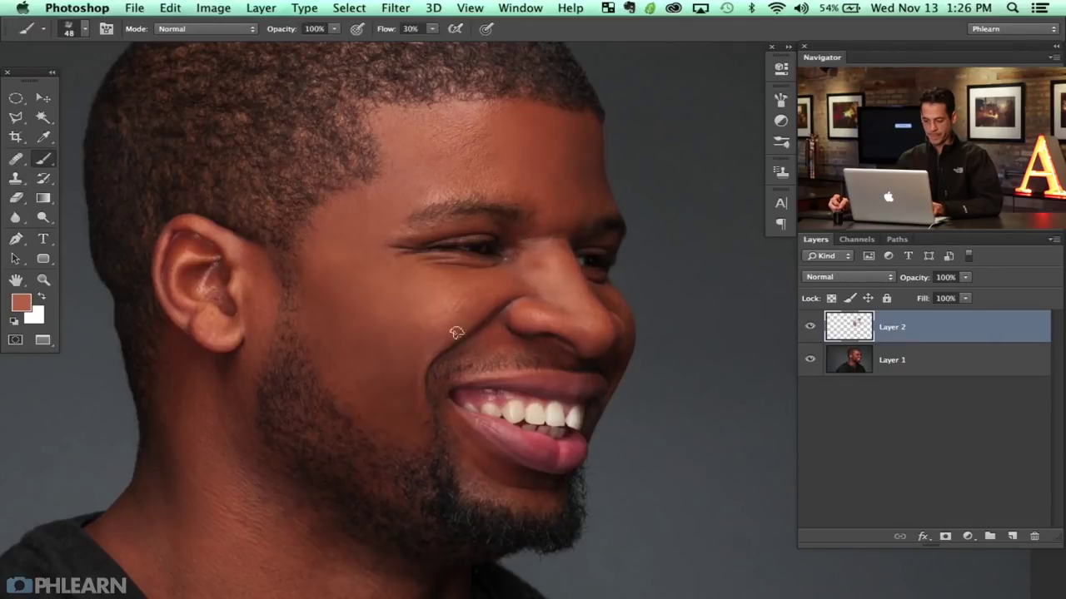
pyautogui.keyDown('alt'); pyautogui.click(489, 336); pyautogui.keyUp('alt')
pyautogui.keyDown('alt'); pyautogui.click(497, 341); pyautogui.keyUp('alt')
pyautogui.keyDown('alt'); pyautogui.click(516, 341); pyautogui.keyUp('alt')
pyautogui.keyDown('alt'); pyautogui.click(524, 339); pyautogui.keyUp('alt')
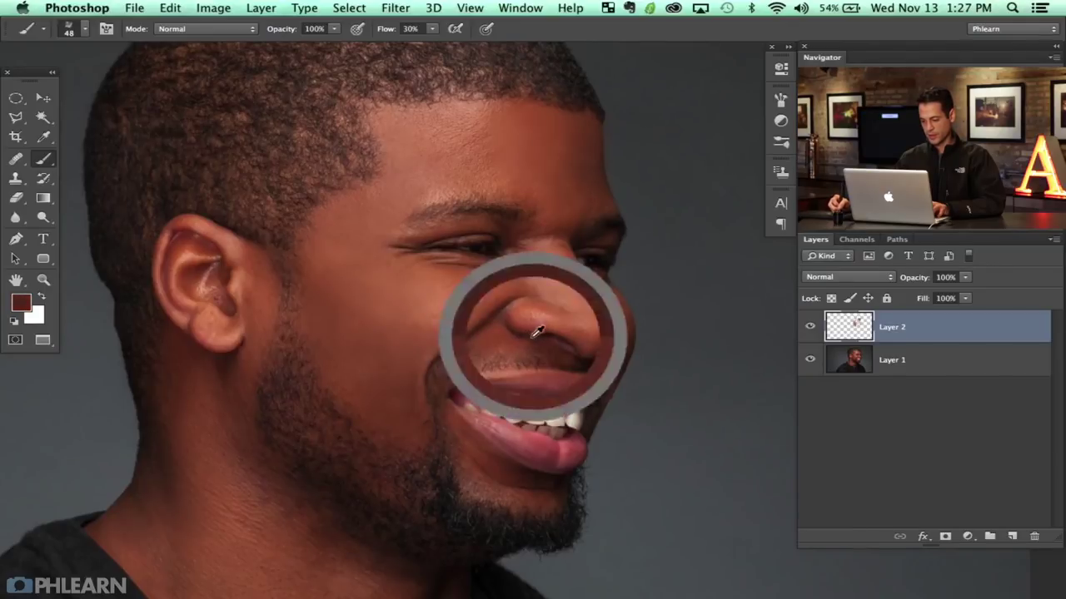
pyautogui.keyDown('alt'); pyautogui.click(543, 341); pyautogui.keyUp('alt')
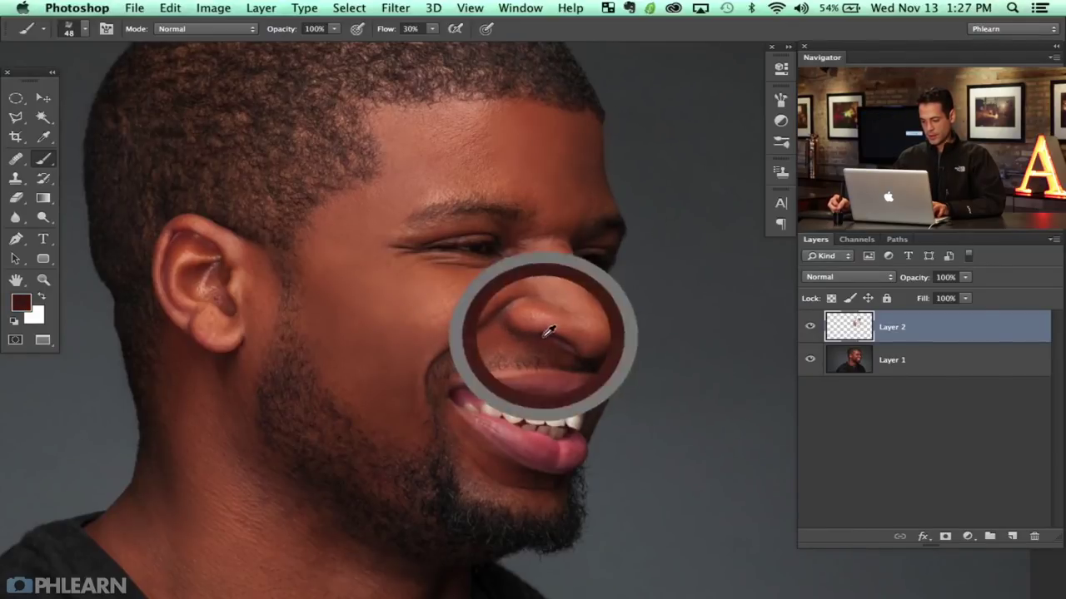
pyautogui.keyDown('alt'); pyautogui.click(536, 343); pyautogui.keyUp('alt')
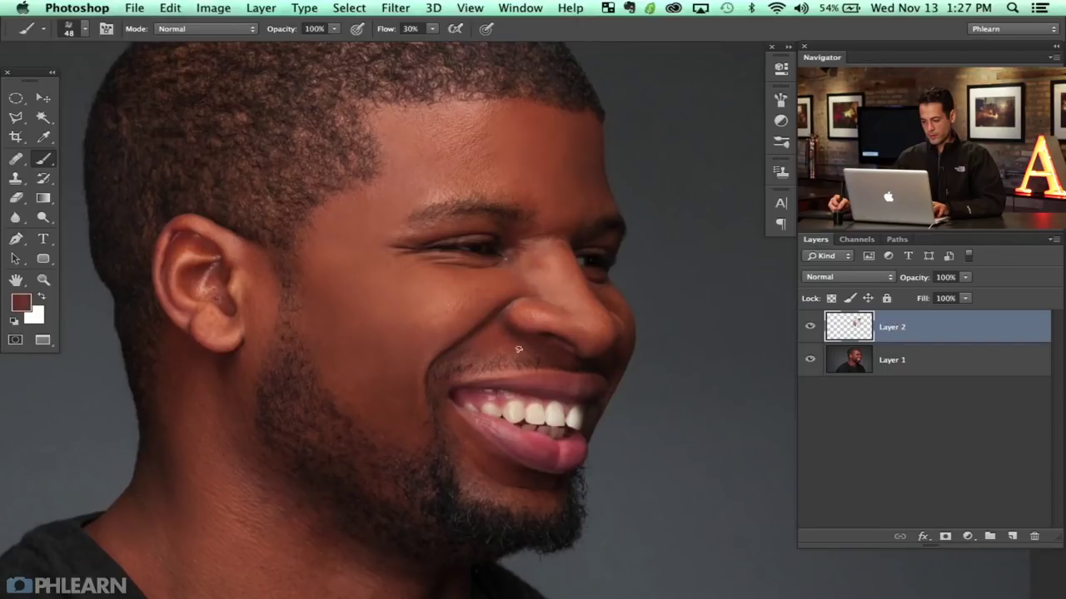
pyautogui.keyDown('alt'); pyautogui.click(486, 327); pyautogui.keyUp('alt')
# Enlarge the brush to size 146 and smooth the skin between the temple and the near cheek with sampled tones.
pyautogui.moveTo(348, 380); pyautogui.dragTo(361, 407)
pyautogui.scroll(-3, 329, 230)
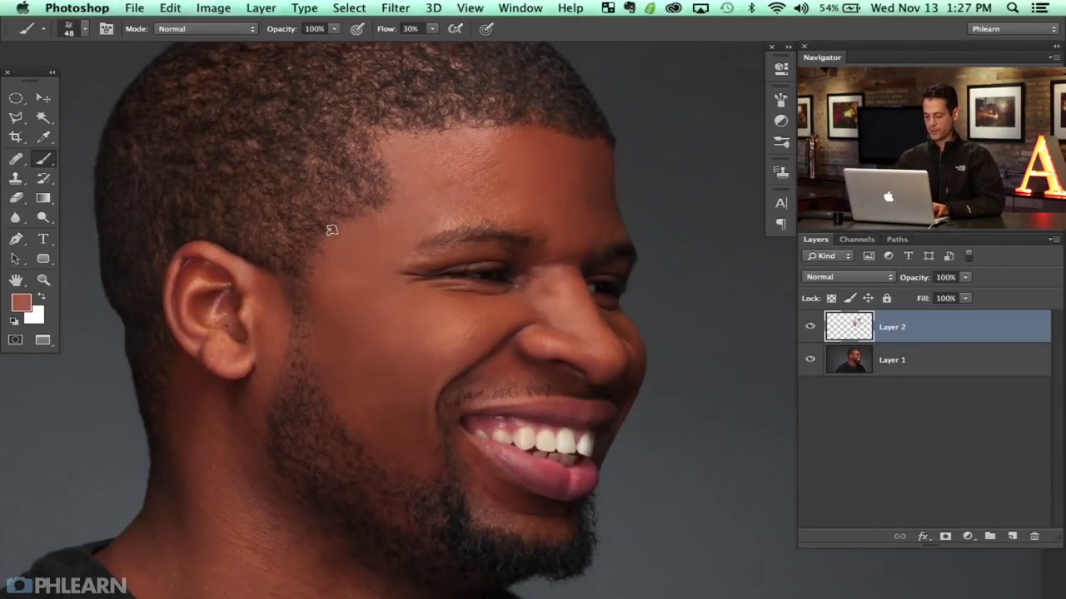
pyautogui.moveTo(421, 280); pyautogui.dragTo(439, 247)
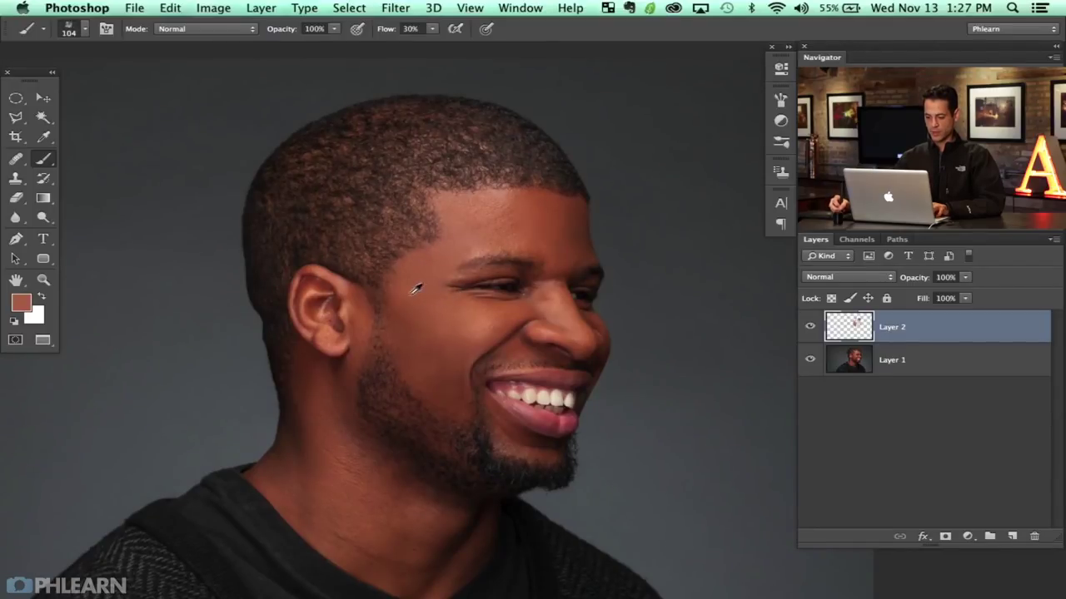
pyautogui.moveTo(431, 301); pyautogui.dragTo(418, 285)
pyautogui.keyDown('alt'); pyautogui.click(415, 320); pyautogui.keyUp('alt')
pyautogui.keyDown('alt'); pyautogui.click(406, 326); pyautogui.keyUp('alt')
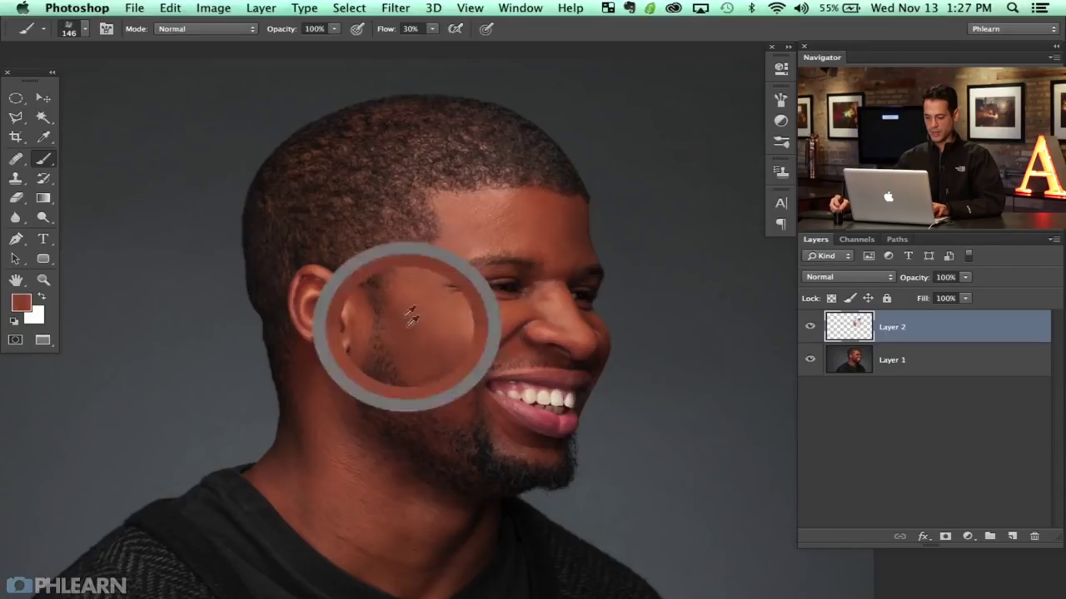
pyautogui.keyDown('alt'); pyautogui.click(423, 336); pyautogui.keyUp('alt')
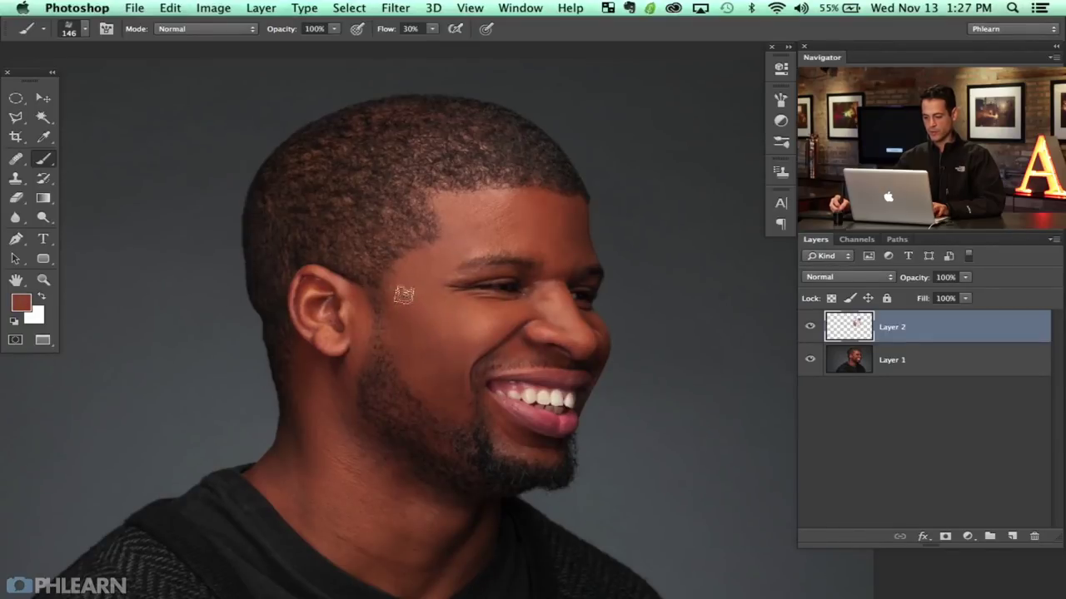
# Blend the transition between the lit cheekbone and the shaded lower cheek with alternately sampled light and dark tones.
pyautogui.keyDown('alt'); pyautogui.click(441, 333); pyautogui.keyUp('alt')
pyautogui.keyDown('alt'); pyautogui.click(424, 340); pyautogui.keyUp('alt')
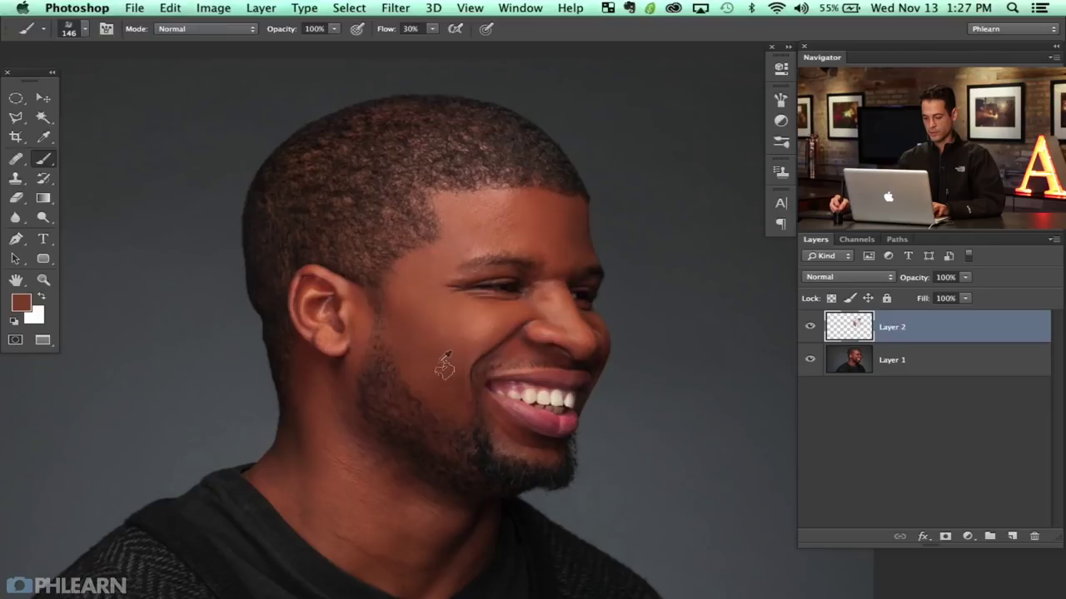
pyautogui.keyDown('alt'); pyautogui.click(460, 325); pyautogui.keyUp('alt')
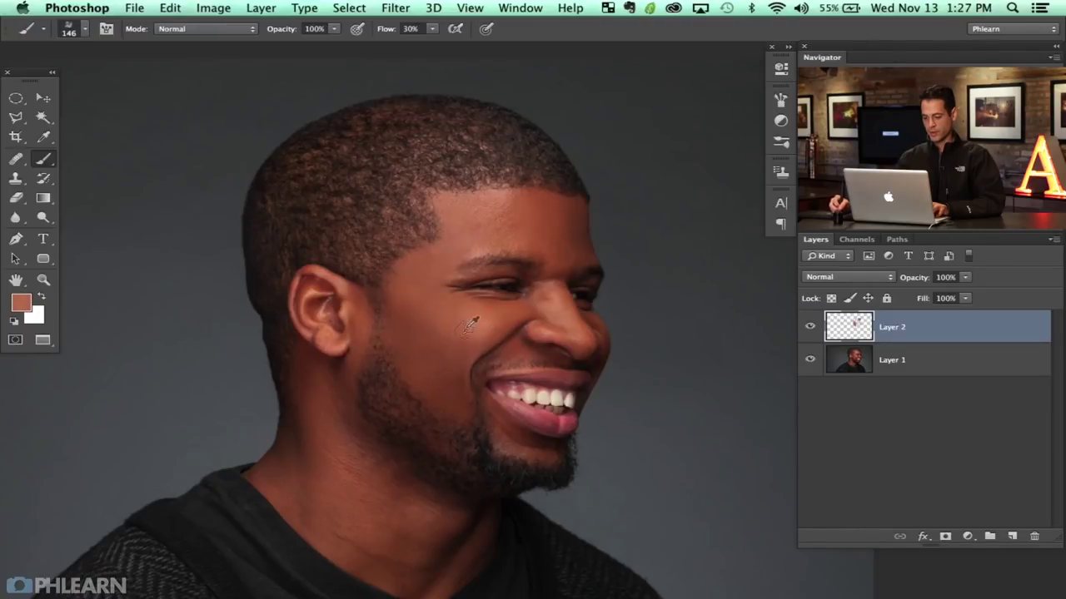
pyautogui.keyDown('alt'); pyautogui.click(433, 342); pyautogui.keyUp('alt')
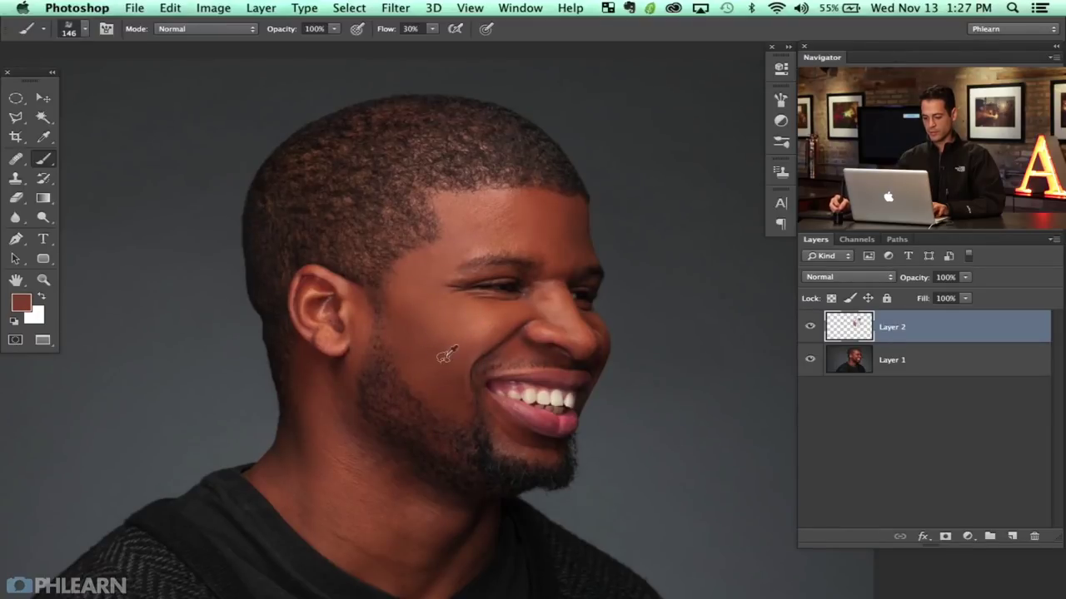
pyautogui.keyDown('alt'); pyautogui.click(427, 331); pyautogui.keyUp('alt')
pyautogui.keyDown('alt'); pyautogui.click(441, 375); pyautogui.keyUp('alt')
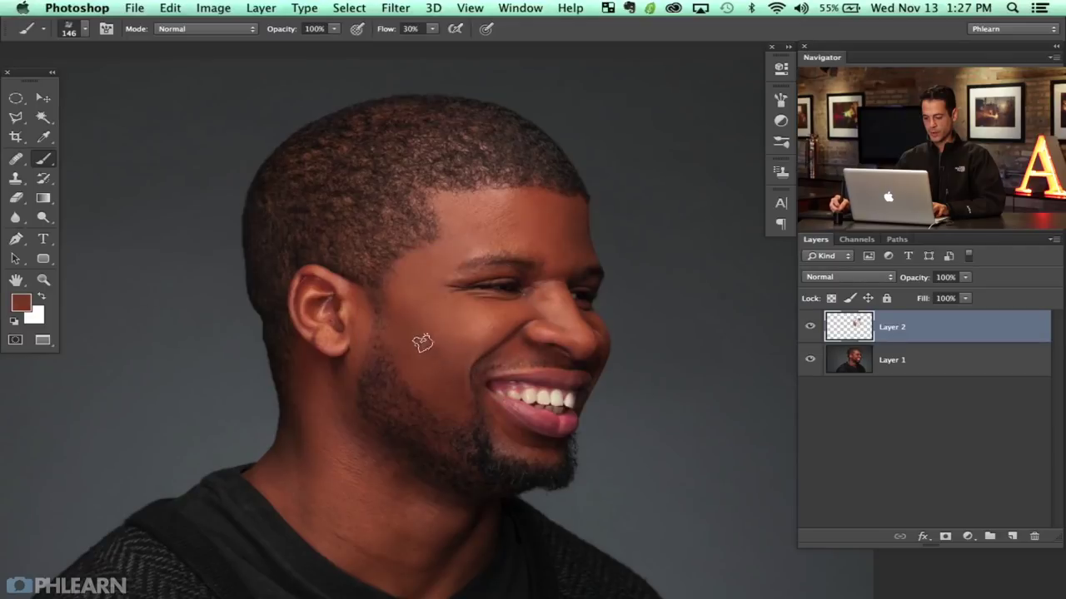
pyautogui.keyDown('alt'); pyautogui.click(429, 343); pyautogui.keyUp('alt')
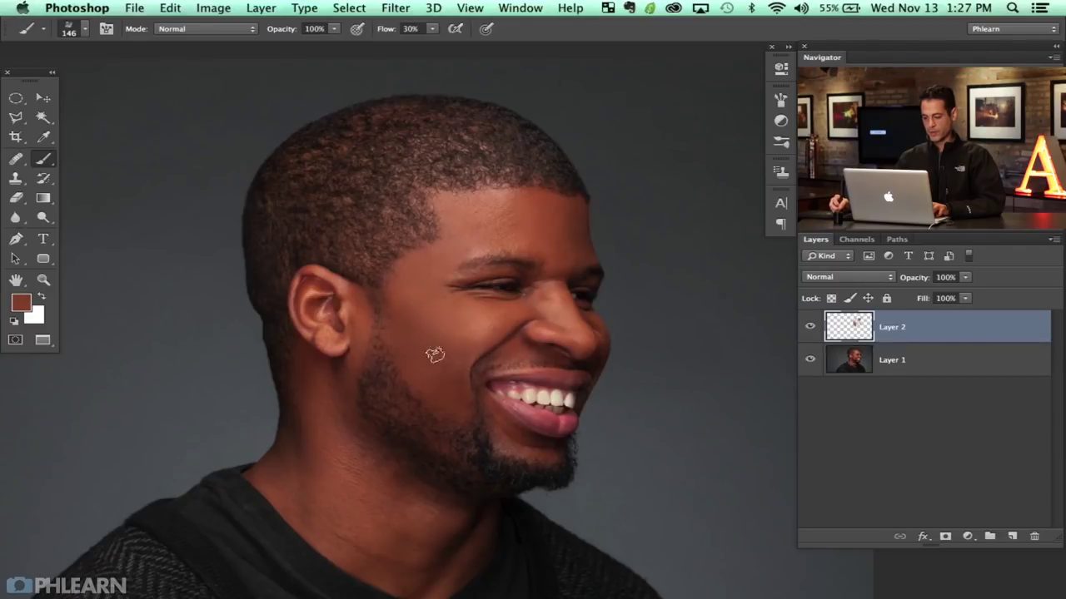
pyautogui.keyDown('alt'); pyautogui.click(436, 370); pyautogui.keyUp('alt')
# Touch up the skin at the temple hairline, in front of the ear and across the mid-forehead with locally sampled tones.
pyautogui.keyDown('alt'); pyautogui.click(432, 248); pyautogui.keyUp('alt')
pyautogui.keyDown('alt'); pyautogui.click(454, 228); pyautogui.keyUp('alt')
pyautogui.keyDown('alt'); pyautogui.click(360, 318); pyautogui.keyUp('alt')
pyautogui.moveTo(362, 323); pyautogui.dragTo(361, 336)
pyautogui.keyDown('alt'); pyautogui.click(546, 224); pyautogui.keyUp('alt')
pyautogui.keyDown('alt'); pyautogui.click(515, 223); pyautogui.keyUp('alt')
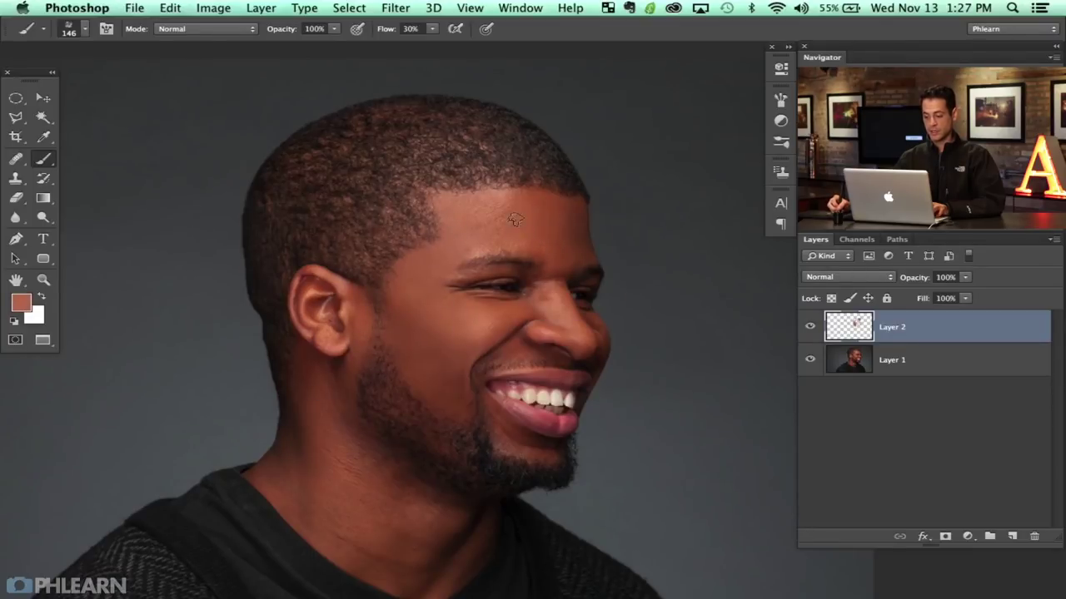
# Reduce the brush to size 85 and smooth the skin between the eyebrows and at the top of the nose.
pyautogui.keyDown('alt'); pyautogui.click(558, 255); pyautogui.keyUp('alt')
pyautogui.press('[')
pyautogui.press('[')
pyautogui.press('[')
pyautogui.keyDown('alt'); pyautogui.click(581, 260); pyautogui.keyUp('alt')
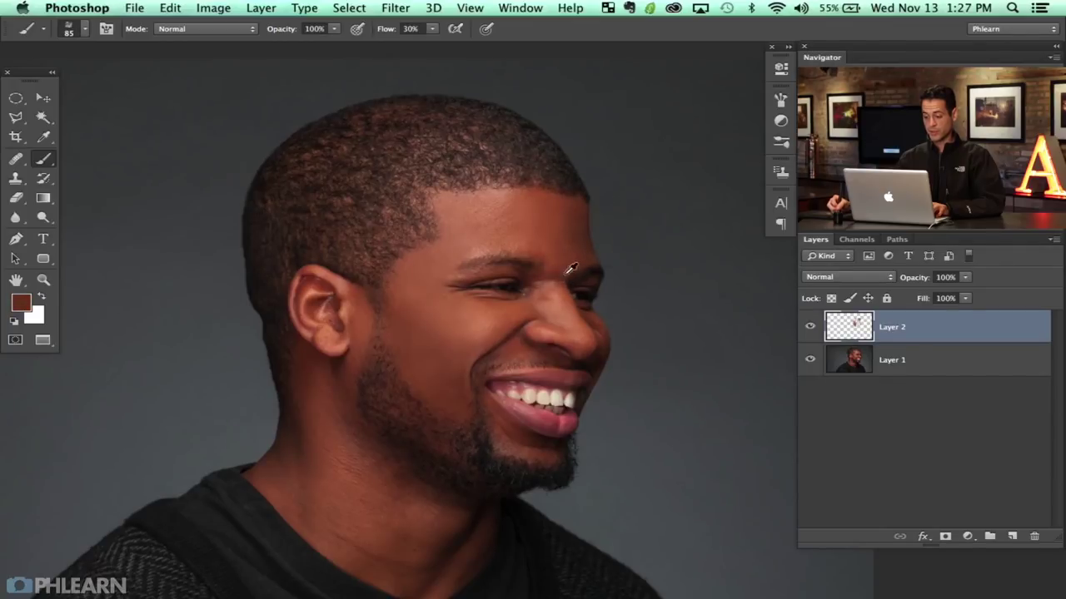
pyautogui.keyDown('alt'); pyautogui.click(562, 279); pyautogui.keyUp('alt')
pyautogui.keyDown('alt'); pyautogui.click(541, 288); pyautogui.keyUp('alt')
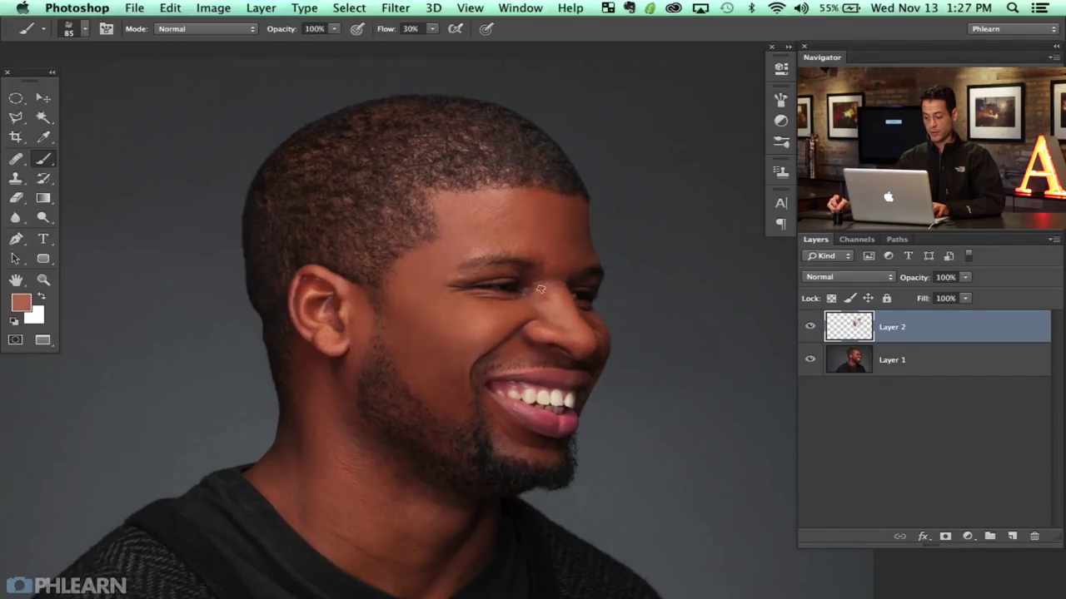
# Blend the skin between the near eye's inner corner, the nose and the upper cheek with sampled tones.
pyautogui.keyDown('alt'); pyautogui.click(537, 306); pyautogui.keyUp('alt')
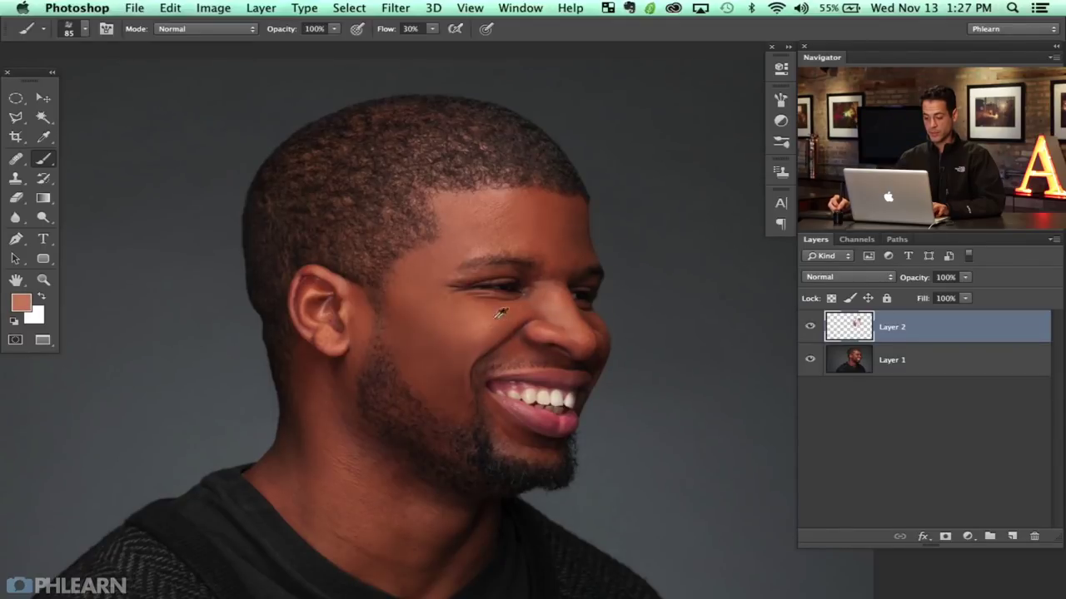
pyautogui.keyDown('alt'); pyautogui.click(494, 320); pyautogui.keyUp('alt')
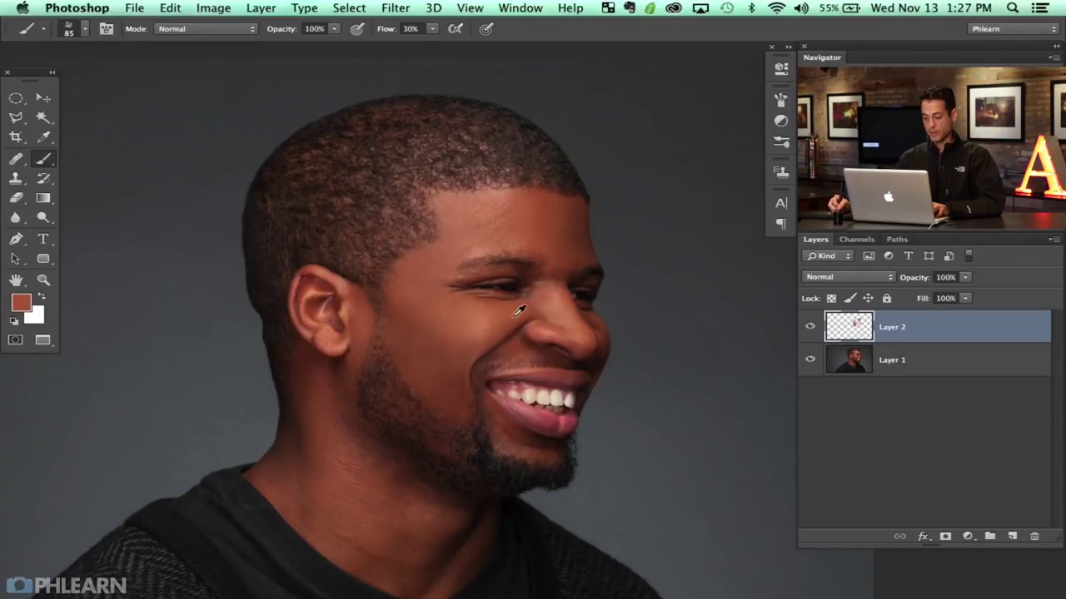
pyautogui.keyDown('alt'); pyautogui.click(528, 309); pyautogui.keyUp('alt')
# Smooth the near upper eyelid and the outer eye corner with tones sampled beneath the eyebrow.
pyautogui.keyDown('alt'); pyautogui.click(504, 273); pyautogui.keyUp('alt')
pyautogui.moveTo(505, 273); pyautogui.dragTo(496, 272)
pyautogui.keyDown('alt'); pyautogui.click(518, 275); pyautogui.keyUp('alt')
pyautogui.keyDown('alt'); pyautogui.click(518, 273); pyautogui.keyUp('alt')
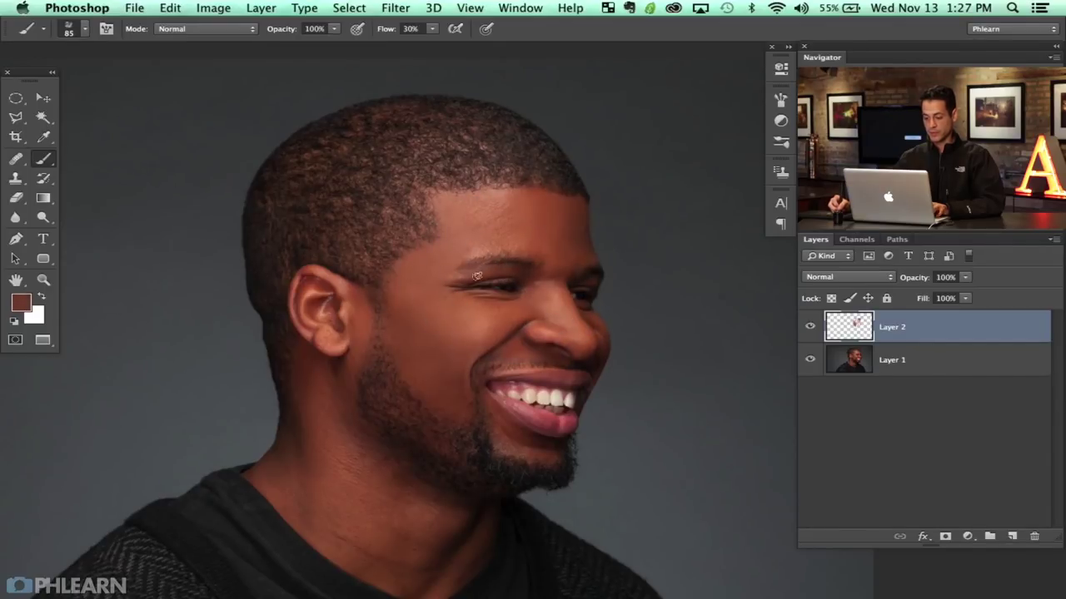
pyautogui.keyDown('alt'); pyautogui.click(457, 279); pyautogui.keyUp('alt')
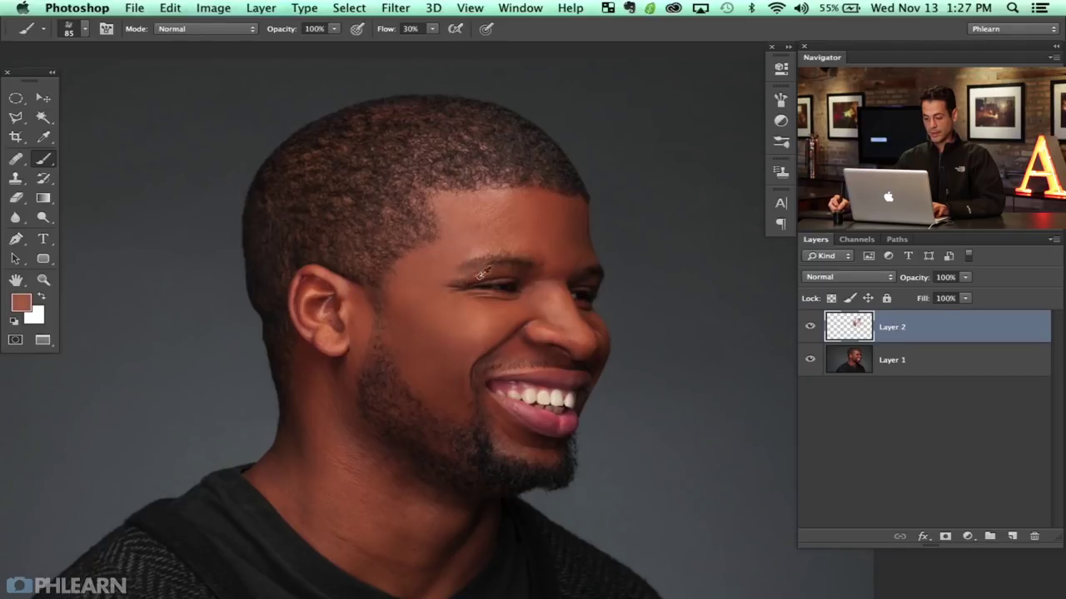
pyautogui.keyDown('alt'); pyautogui.click(460, 280); pyautogui.keyUp('alt')
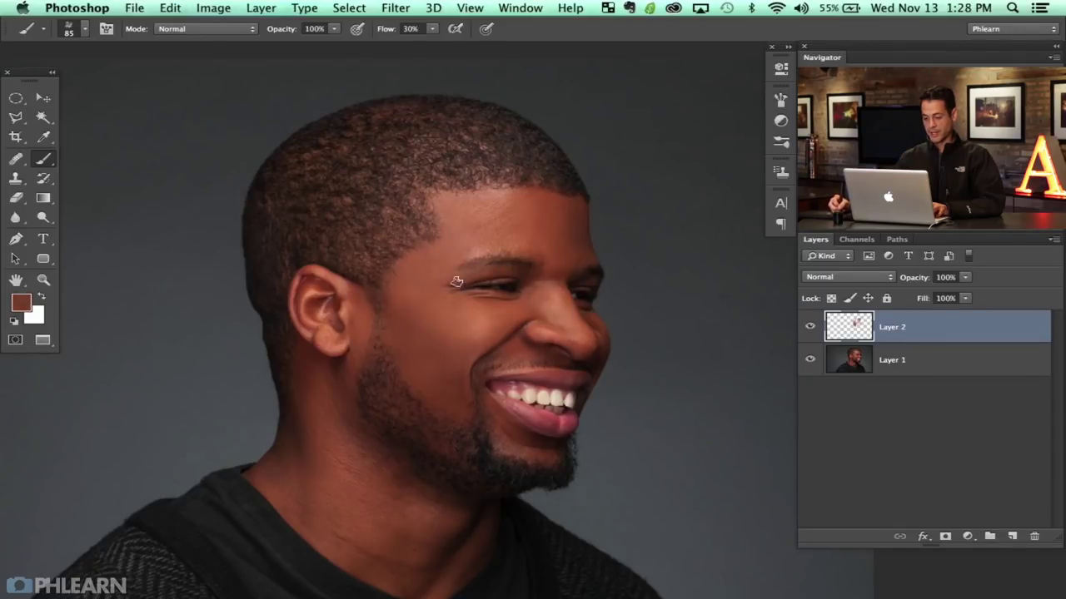
# Hide and show Layer 2 twice to compare the retouched face with the original.
pyautogui.click(809, 327)
pyautogui.click(808, 327)
pyautogui.click(808, 327)
pyautogui.click(808, 327)
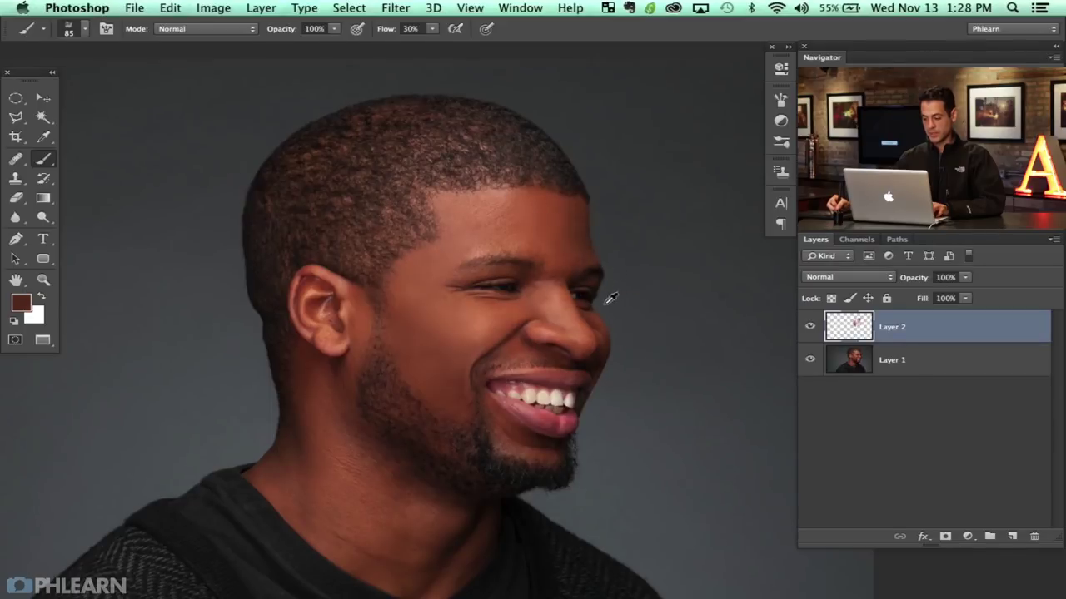
# Smooth the far cheek edge and the chin below the lower lip with dark tones sampled in each area.
pyautogui.keyDown('alt'); pyautogui.click(599, 332); pyautogui.keyUp('alt')
pyautogui.keyDown('alt'); pyautogui.click(591, 366); pyautogui.keyUp('alt')
pyautogui.keyDown('alt'); pyautogui.click(531, 442); pyautogui.keyUp('alt')
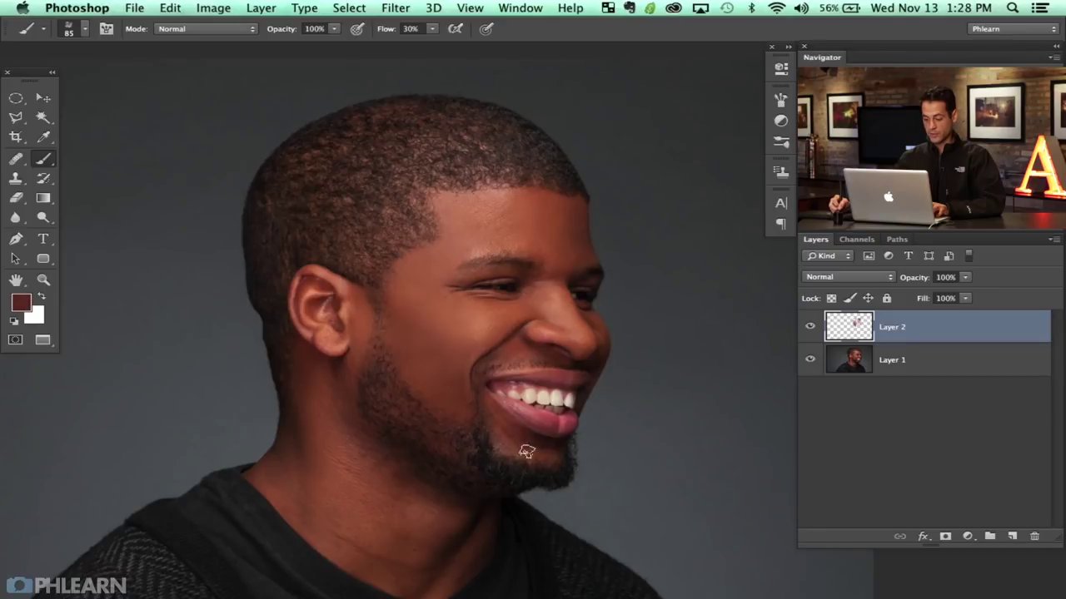
pyautogui.keyDown('alt'); pyautogui.click(546, 444); pyautogui.keyUp('alt')
pyautogui.keyDown('alt'); pyautogui.click(529, 438); pyautogui.keyUp('alt')
pyautogui.keyDown('alt'); pyautogui.click(505, 453); pyautogui.keyUp('alt')
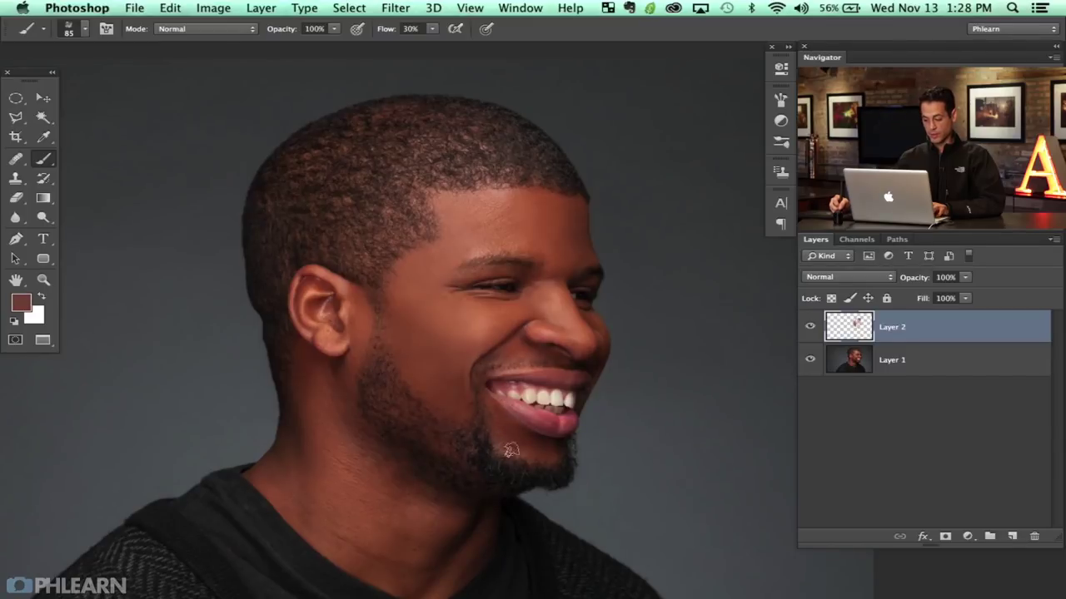
# Smooth the side of the neck below the ear and jaw with skin tones sampled around that area.
pyautogui.keyDown('alt'); pyautogui.click(539, 461); pyautogui.keyUp('alt')
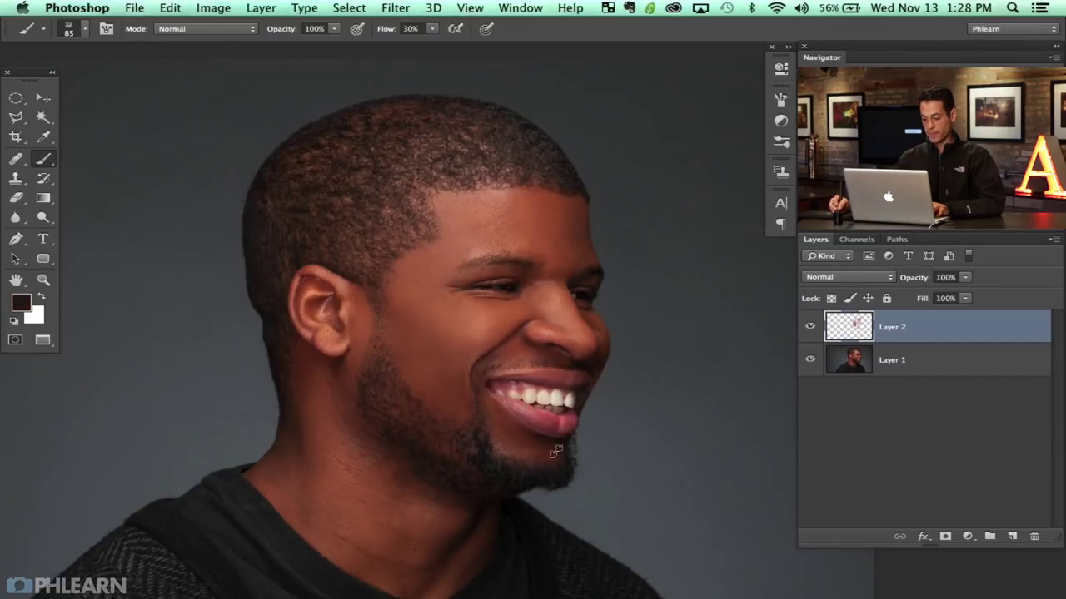
pyautogui.keyDown('alt'); pyautogui.click(390, 478); pyautogui.keyUp('alt')
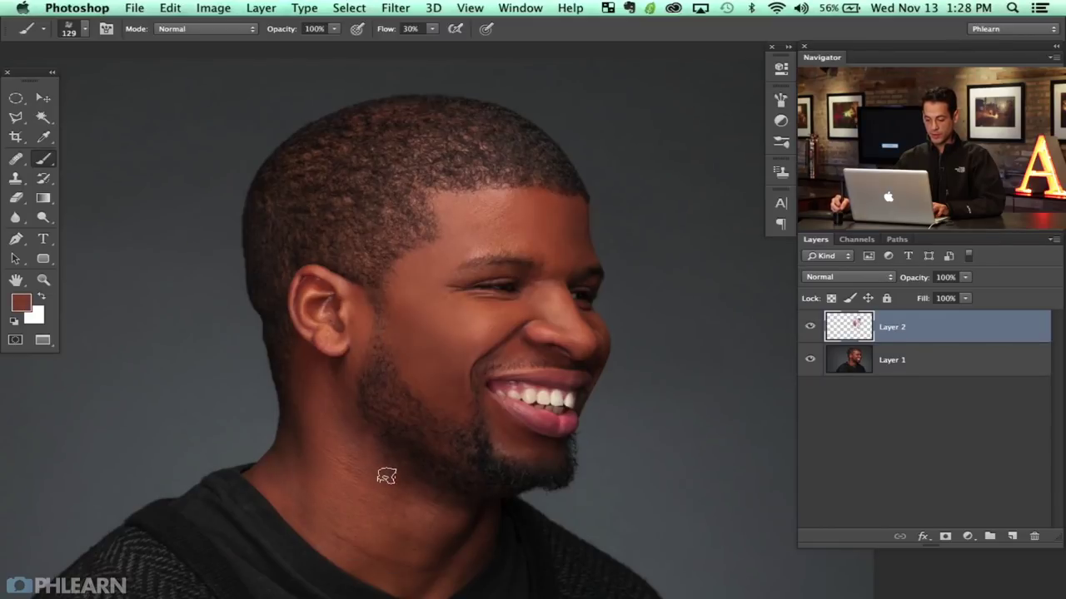
pyautogui.keyDown('alt'); pyautogui.click(368, 469); pyautogui.keyUp('alt')
pyautogui.keyDown('alt'); pyautogui.click(350, 456); pyautogui.keyUp('alt')
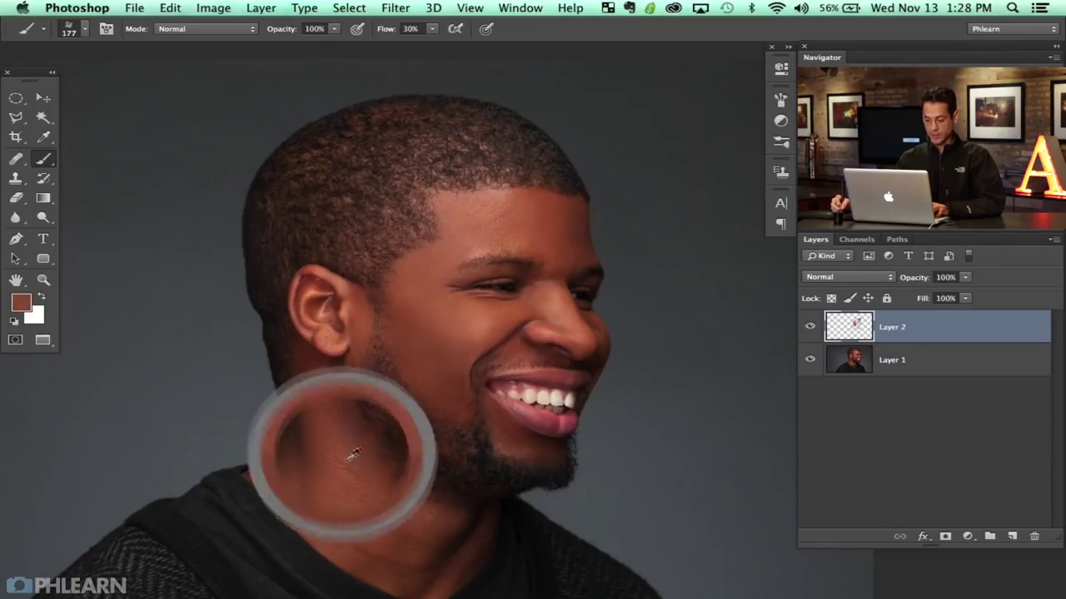
pyautogui.keyDown('alt'); pyautogui.click(379, 433); pyautogui.keyUp('alt')
pyautogui.keyDown('alt'); pyautogui.click(378, 439); pyautogui.keyUp('alt')
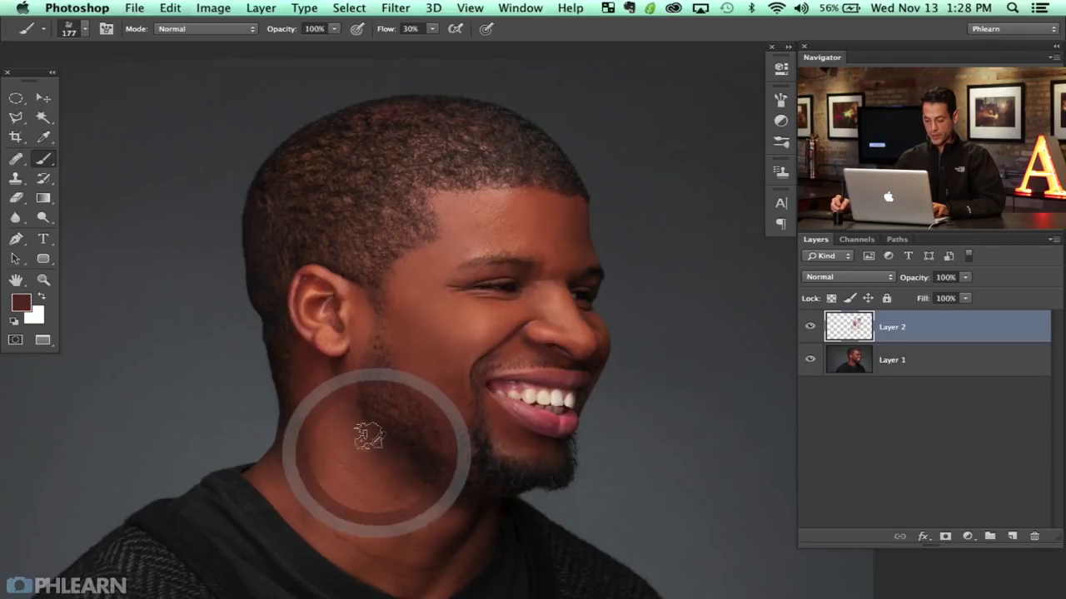
pyautogui.keyDown('alt'); pyautogui.click(380, 452); pyautogui.keyUp('alt')
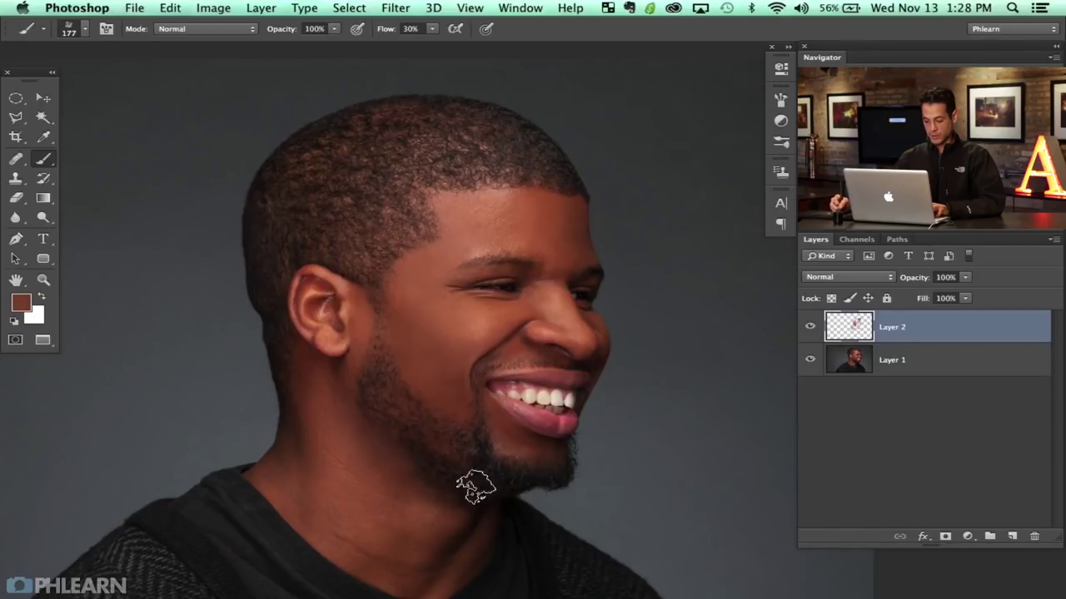
# Blend the front of the neck beneath the jawline with tones sampled just below the beard.
pyautogui.keyDown('alt'); pyautogui.click(412, 471); pyautogui.keyUp('alt')
pyautogui.moveTo(412, 479); pyautogui.dragTo(405, 479)
pyautogui.keyDown('alt'); pyautogui.click(393, 498); pyautogui.keyUp('alt')
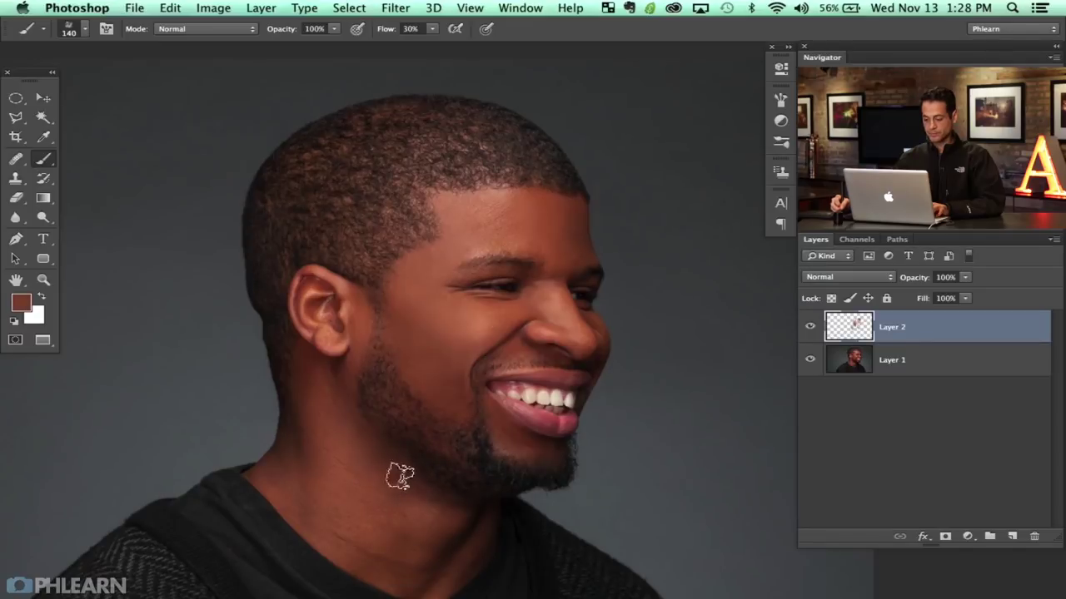
pyautogui.keyDown('alt'); pyautogui.click(433, 463); pyautogui.keyUp('alt')
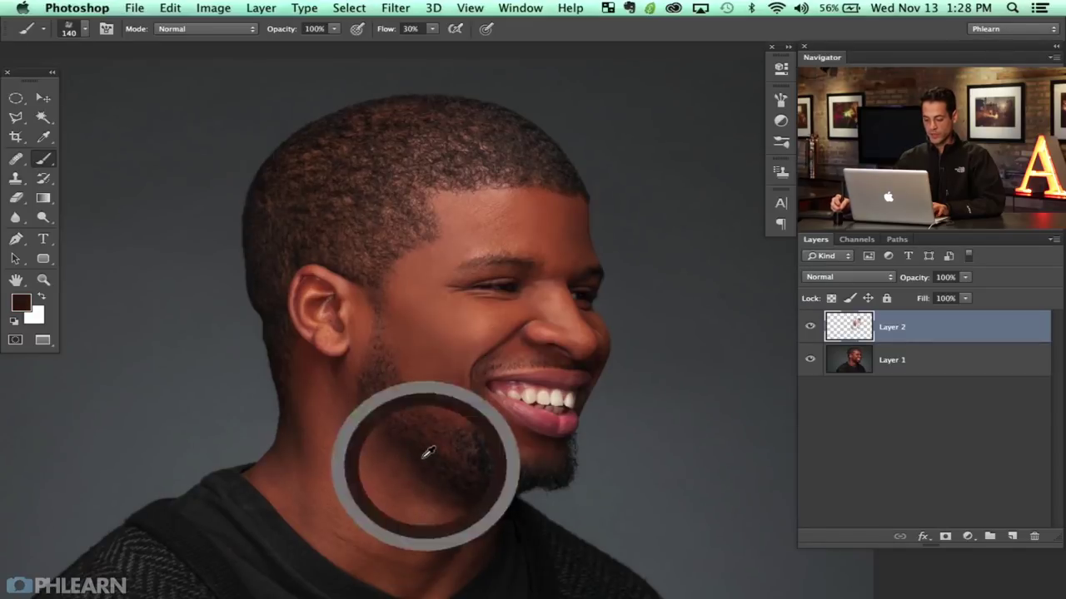
pyautogui.press('super+alt+z')
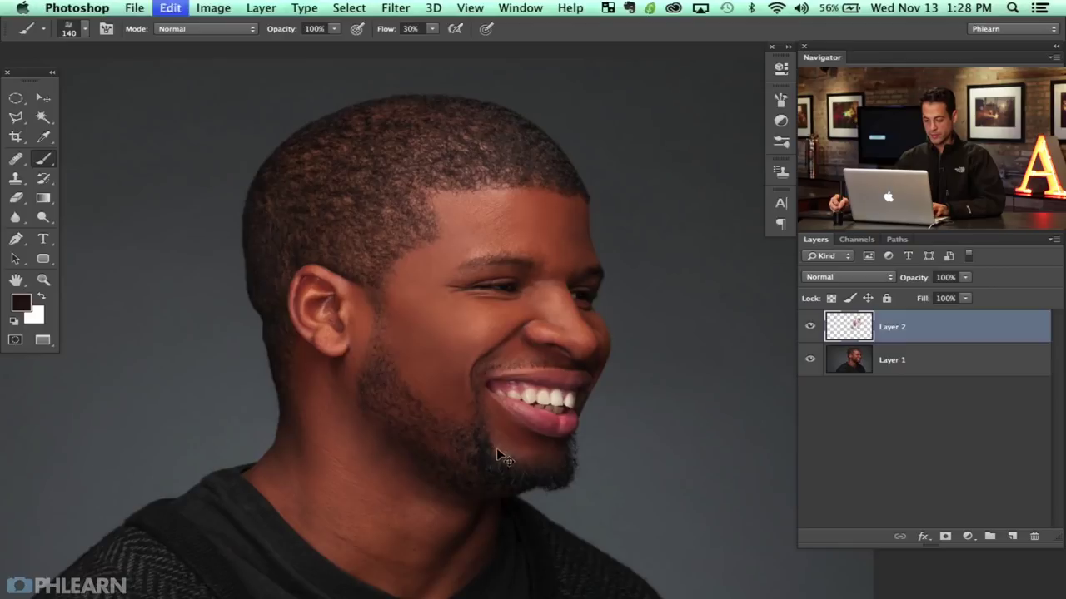
pyautogui.press('super+alt+z')
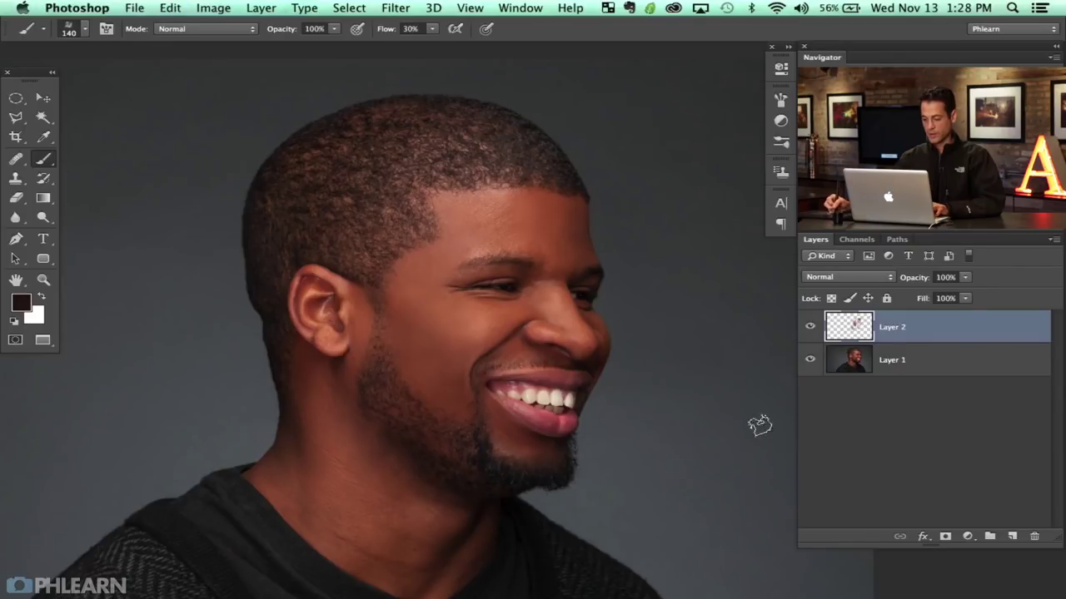
# Hide and show Layer 2 three times to compare the full retouched portrait with the original.
pyautogui.click(810, 329)
pyautogui.click(810, 328)
pyautogui.click(810, 328)
pyautogui.click(810, 329)
pyautogui.click(810, 329)
pyautogui.click(810, 329)
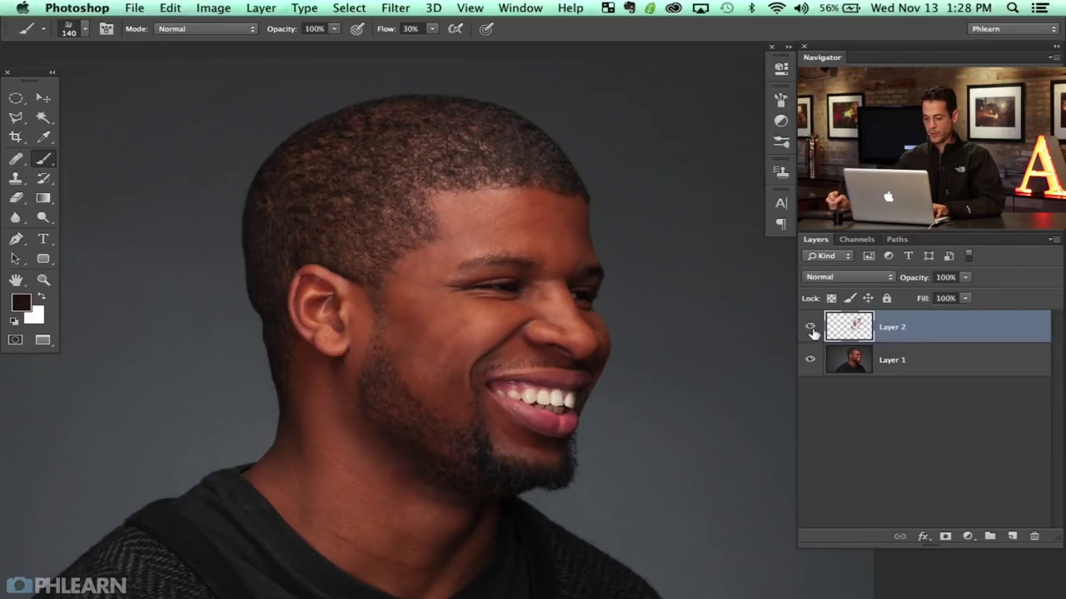
# Compare the face up close with and without Layer 2, leaving Layer 2 hidden.
pyautogui.press('super+plus')
pyautogui.press('super+plus')
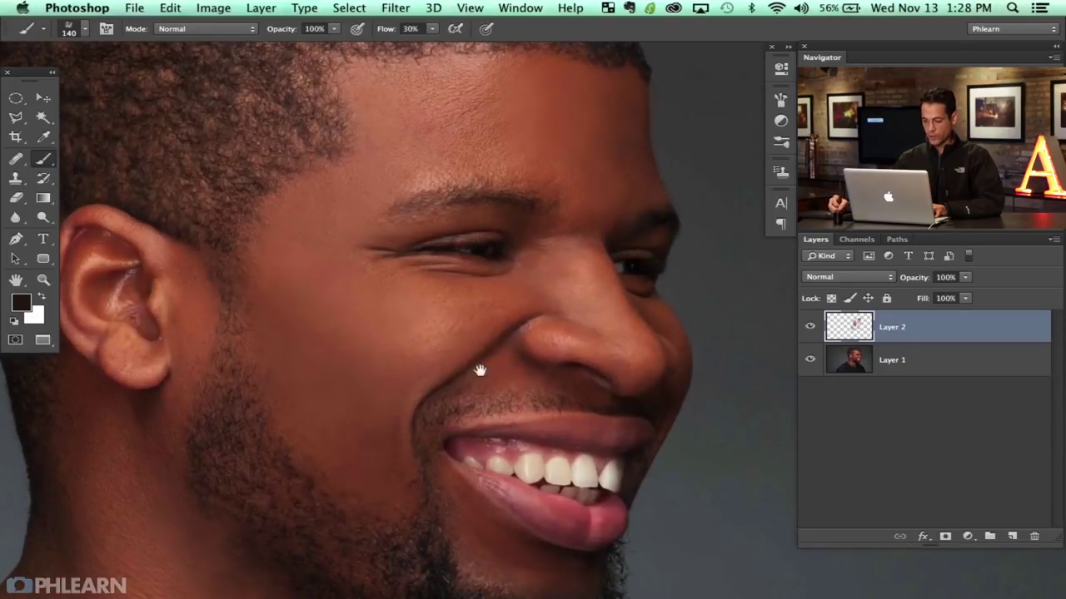
pyautogui.moveTo(480, 370); pyautogui.dragTo(481, 358)
pyautogui.click(809, 328)
pyautogui.click(809, 328)
pyautogui.click(813, 329)
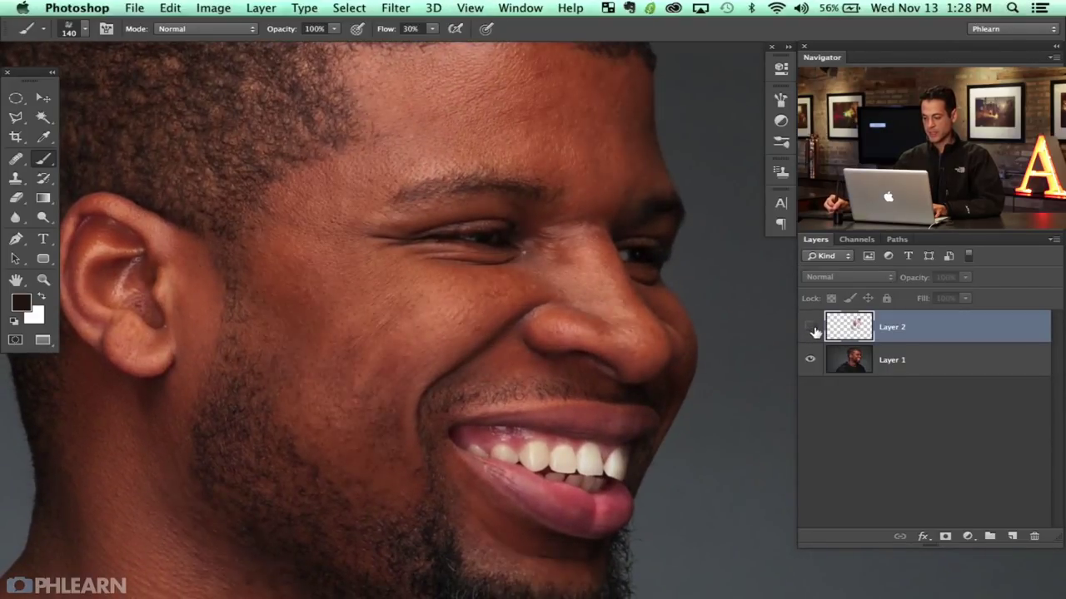
# Create a desaturated duplicate of Layer 1 above Layer 2.
pyautogui.click(907, 364)
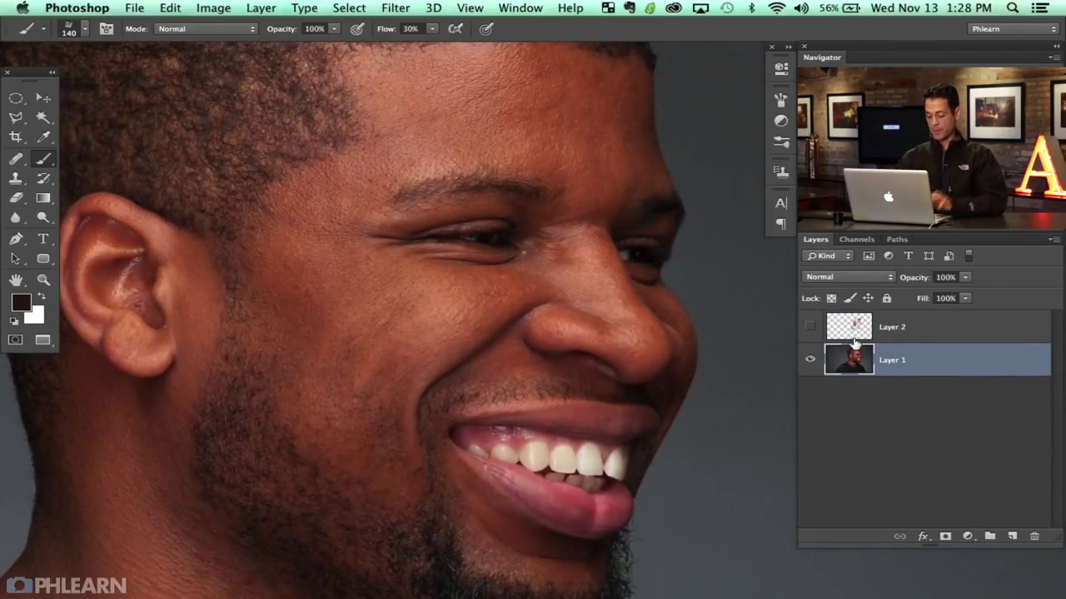
pyautogui.press('super+j')
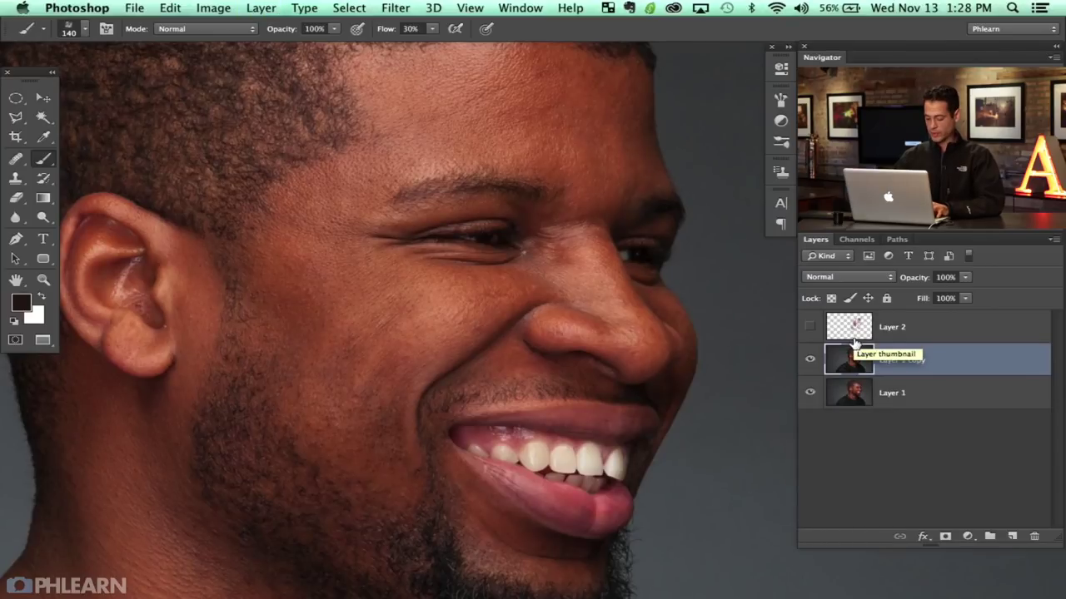
pyautogui.press('super+bracketright')
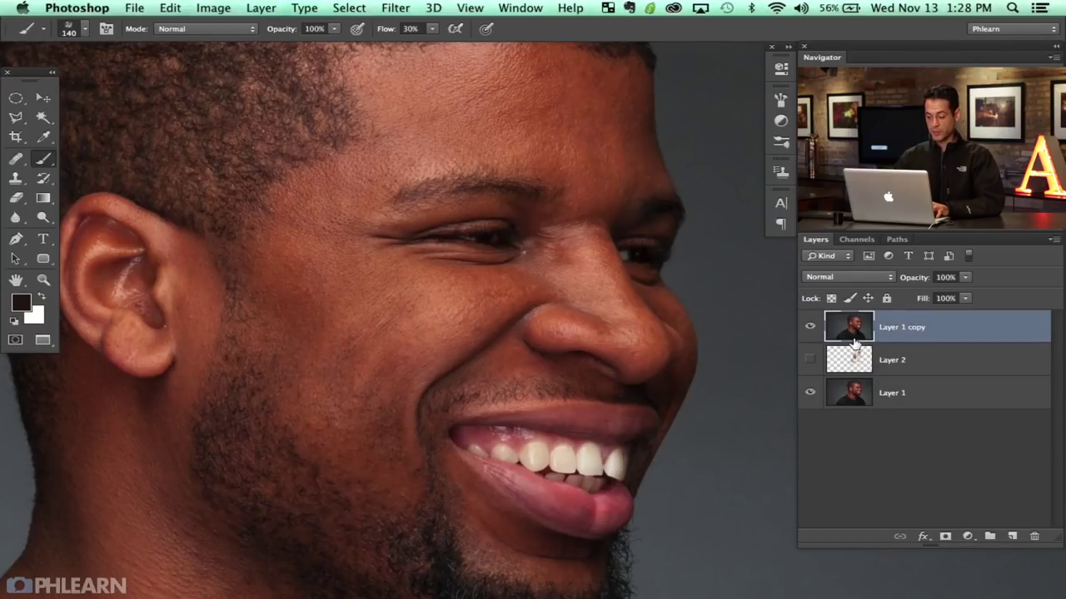
pyautogui.press('super+shift+u')
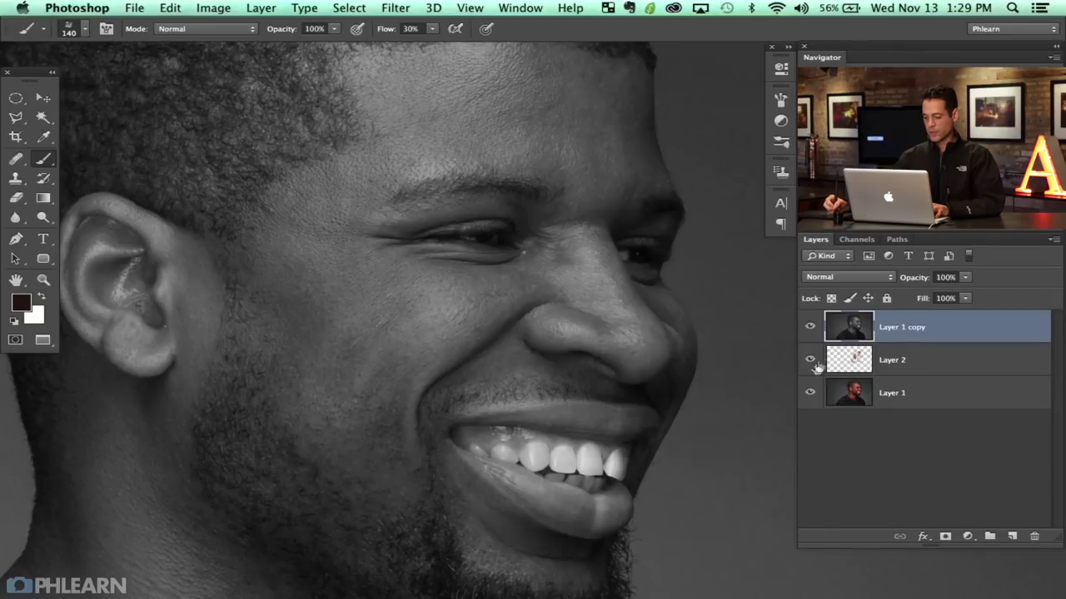
# Toggle Layer 1 copy to compare the desaturated copy with the layers beneath, leaving Layer 1 copy and Layer 2 visible.
pyautogui.click(810, 328)
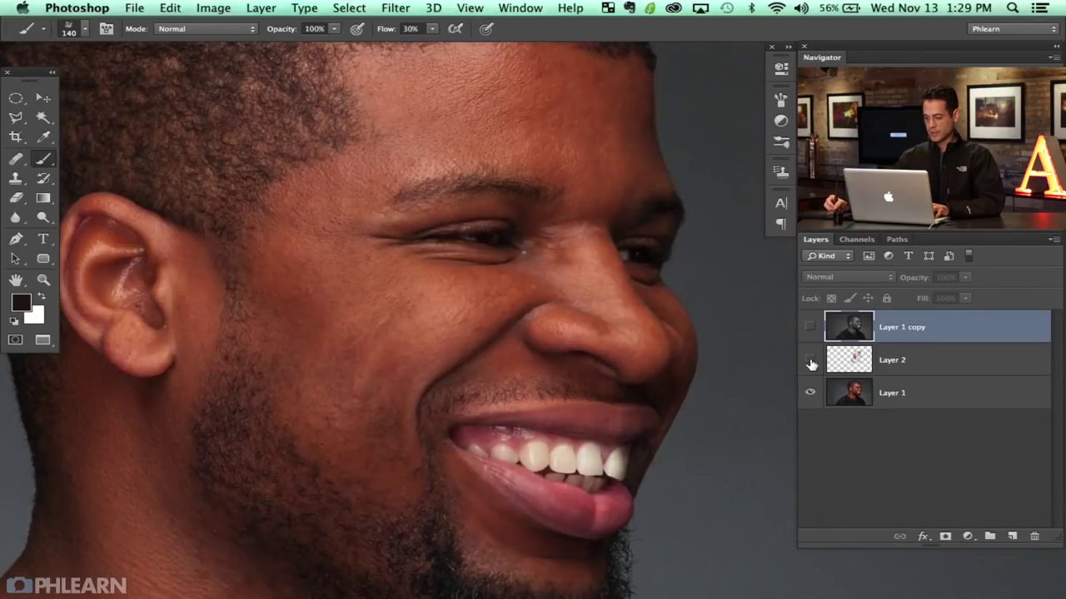
pyautogui.click(810, 327)
pyautogui.click(810, 327)
pyautogui.click(810, 327)
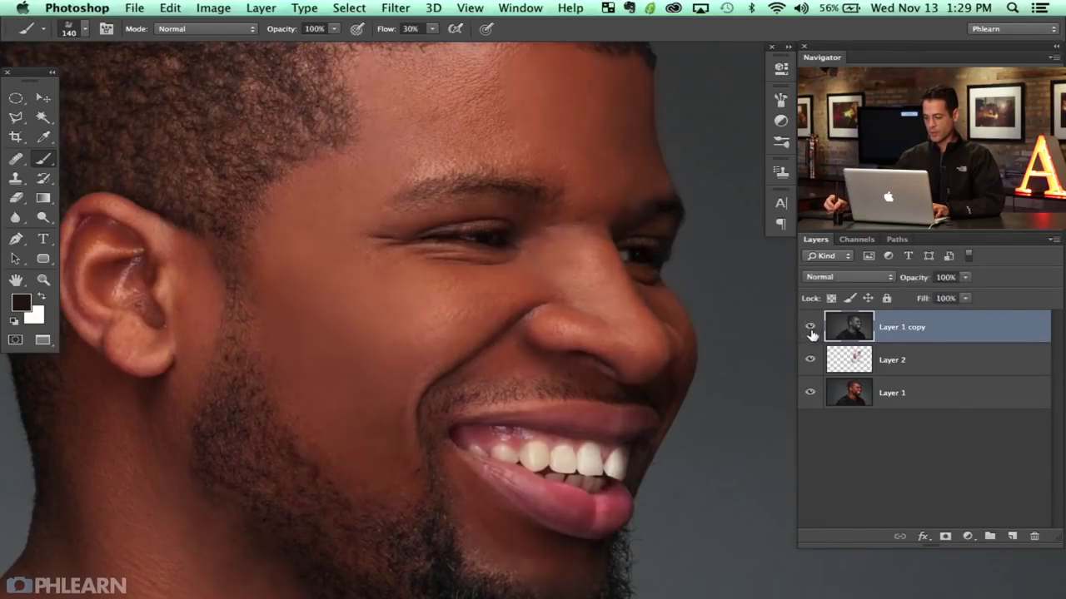
# Clip the desaturated Layer 1 copy to Layer 2 with a clipping mask.
pyautogui.moveTo(451, 350); pyautogui.dragTo(483, 358)
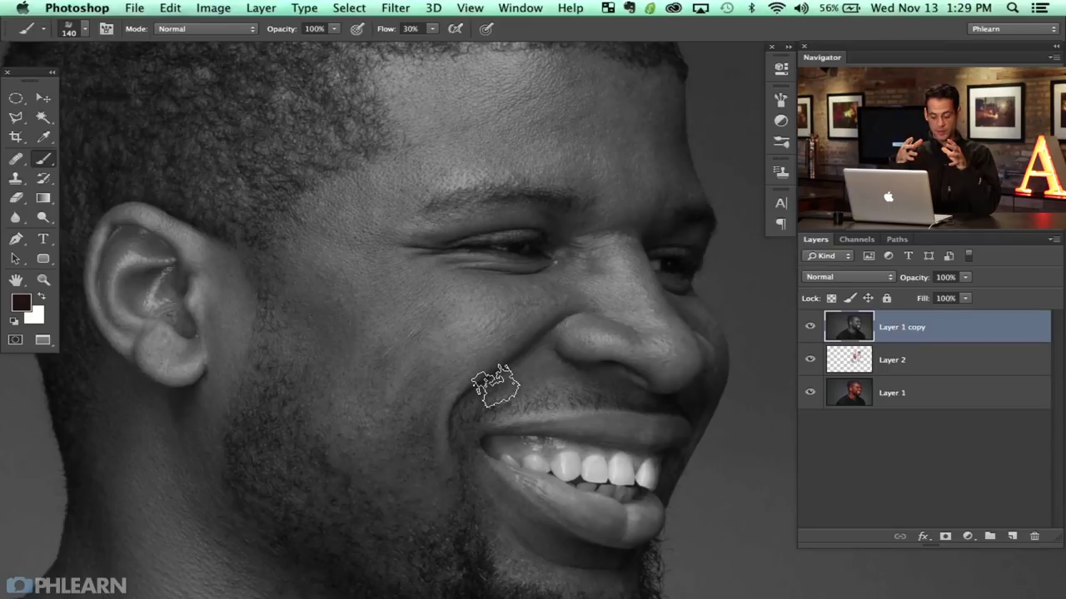
pyautogui.press('super+alt+g')
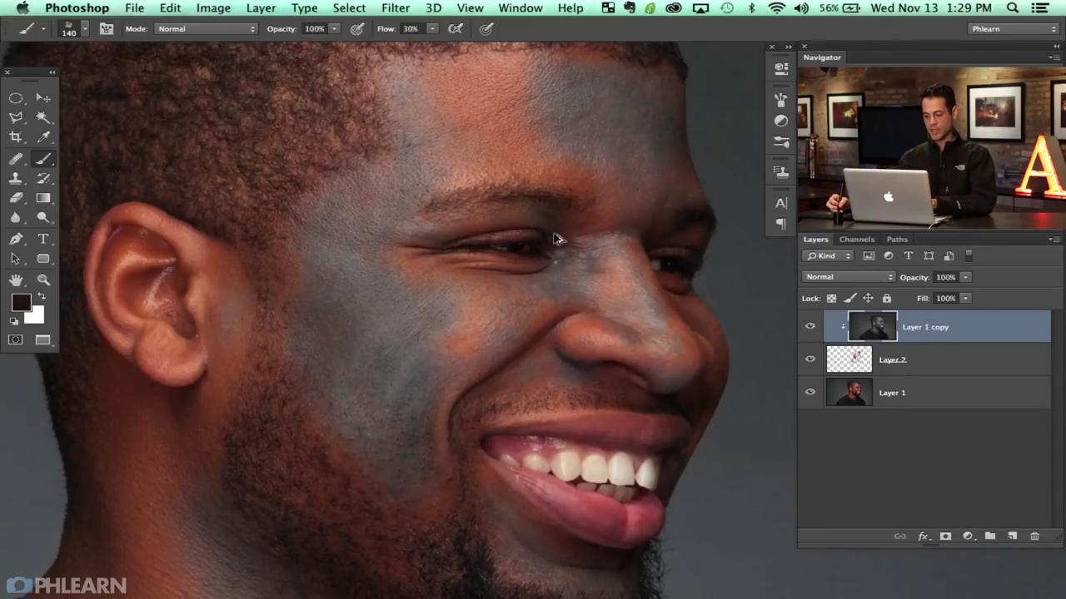
pyautogui.press('super+alt+g')
pyautogui.rightClick(948, 329)
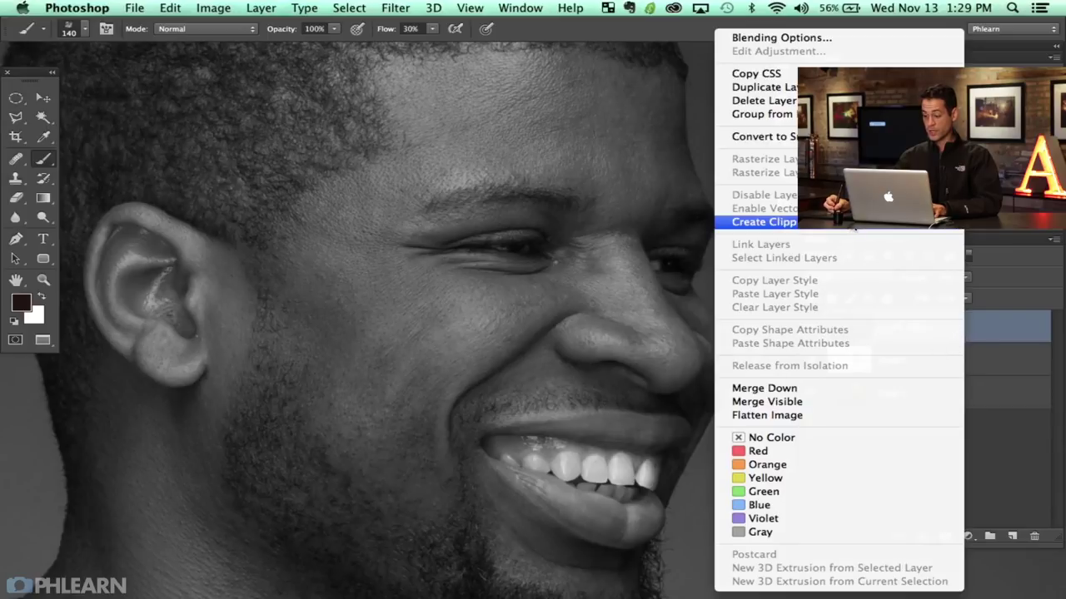
pyautogui.click(854, 226)
# Hide and show the clipped Layer 1 copy twice to examine which painted skin areas it covers.
pyautogui.press('super+minus')
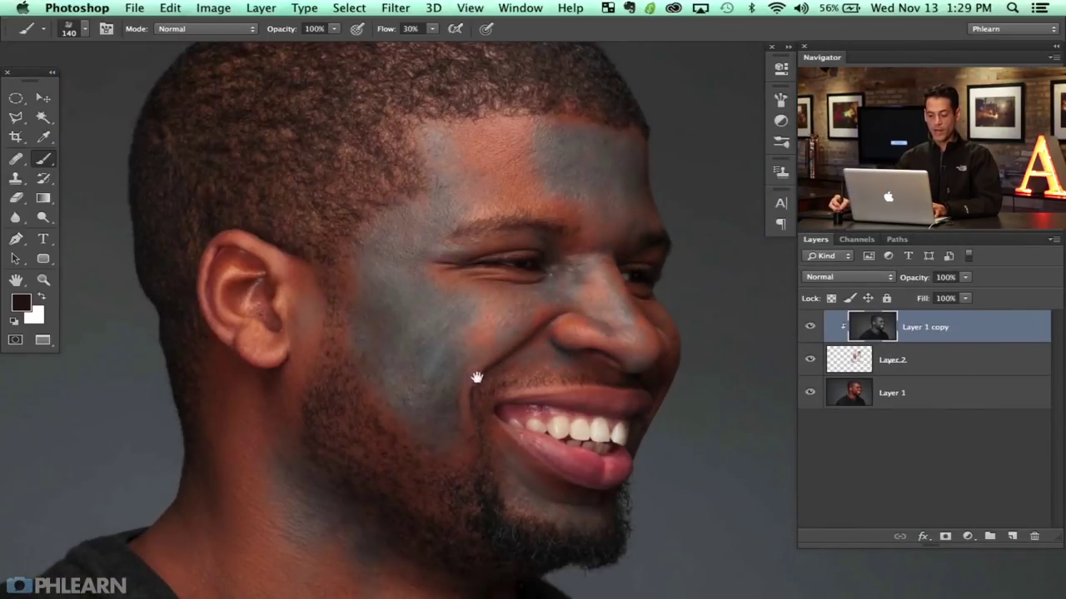
pyautogui.moveTo(476, 377); pyautogui.dragTo(386, 352)
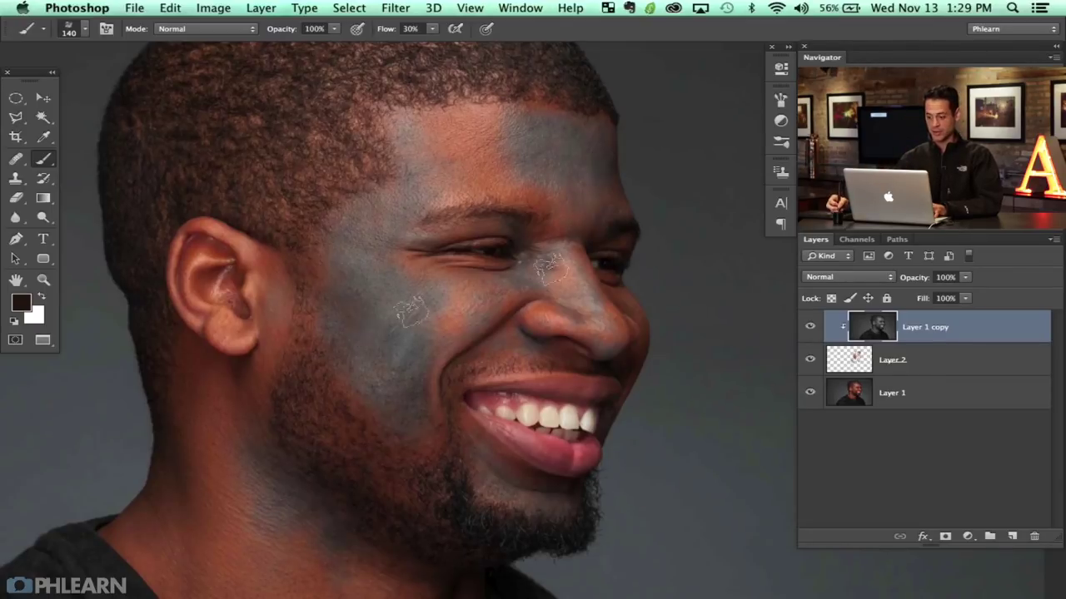
pyautogui.moveTo(532, 376); pyautogui.dragTo(523, 377)
pyautogui.click(810, 330)
pyautogui.click(810, 331)
pyautogui.click(809, 333)
pyautogui.click(810, 332)
pyautogui.moveTo(631, 393); pyautogui.dragTo(606, 377)
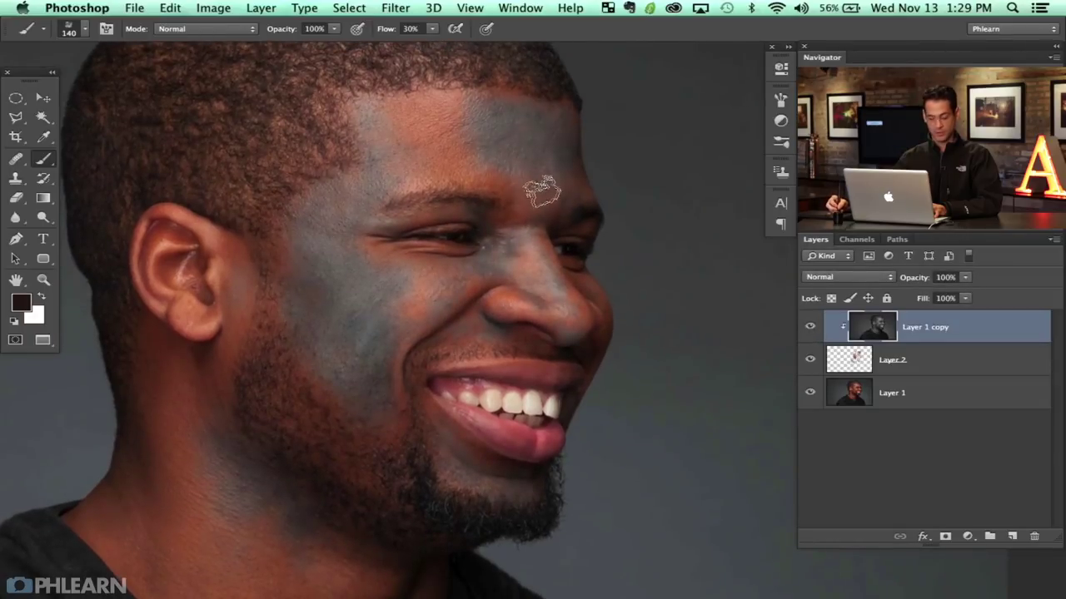
pyautogui.moveTo(516, 334); pyautogui.dragTo(533, 340)
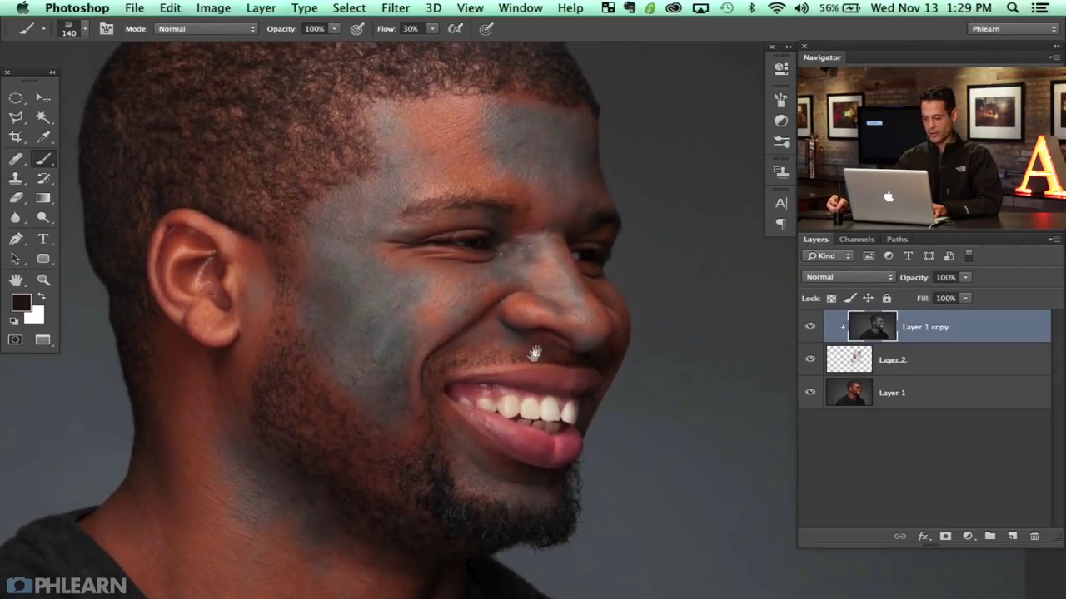
# Set the blend mode of Layer 1 copy to Overlay and toggle the layer twice to compare the effect.
pyautogui.click(840, 278)
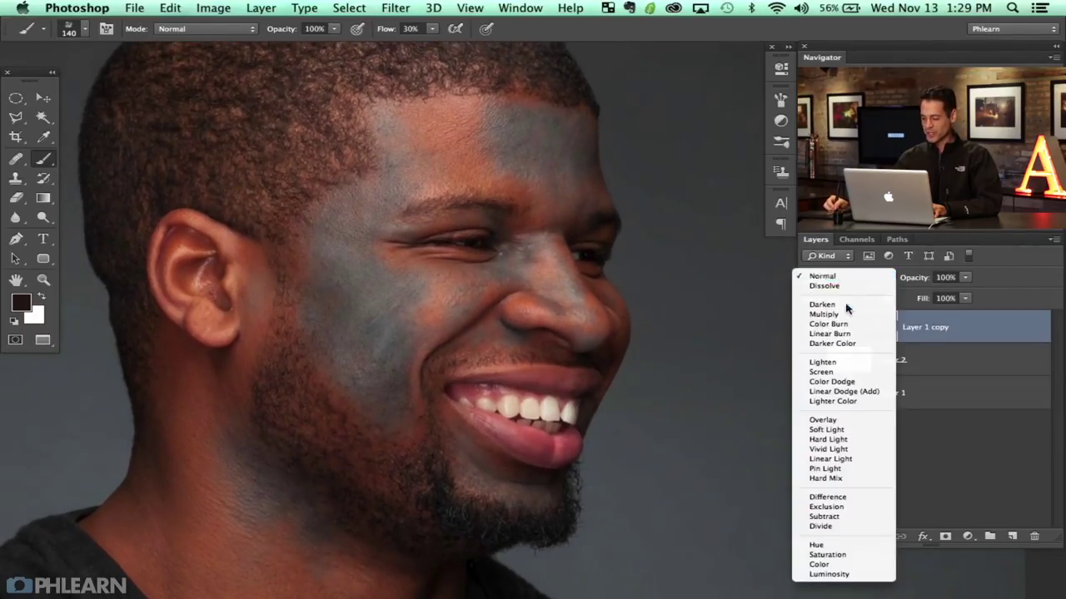
pyautogui.click(853, 423)
pyautogui.click(810, 331)
pyautogui.click(810, 330)
pyautogui.click(810, 331)
pyautogui.click(810, 331)
# Open the High Pass filter for Layer 1 copy and place its dialog clear of the cheek and eye.
pyautogui.press('super+equal')
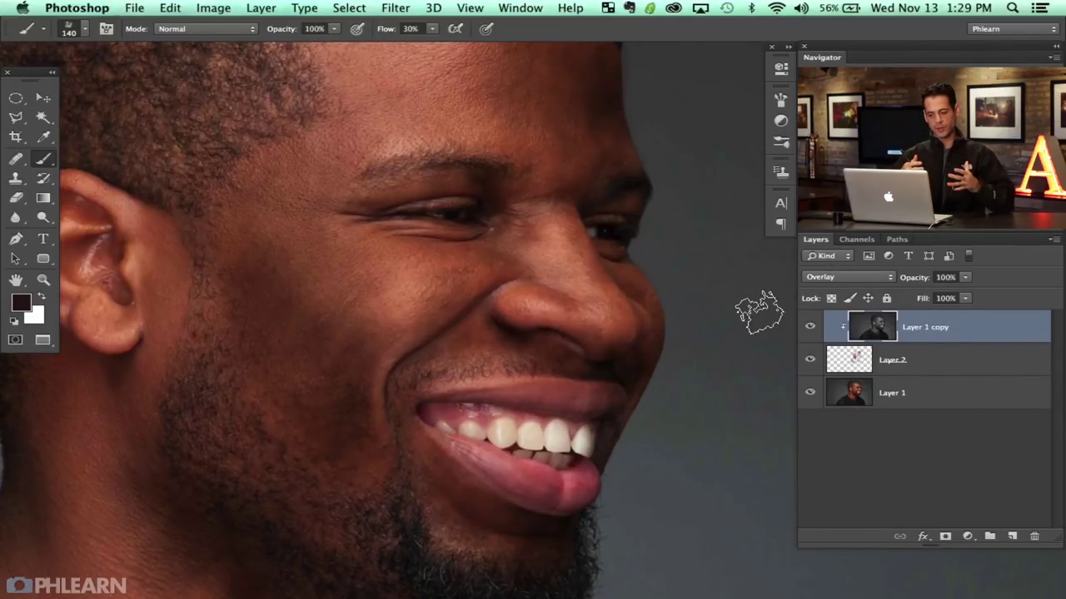
pyautogui.moveTo(433, 343); pyautogui.dragTo(492, 341)
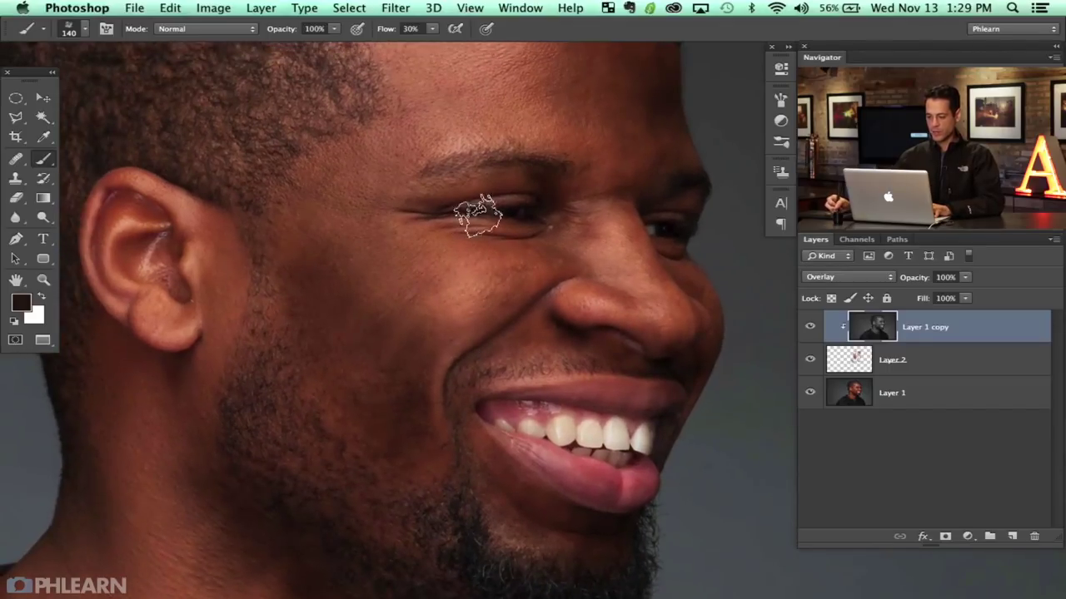
pyautogui.click(399, 8)
pyautogui.moveTo(458, 313)
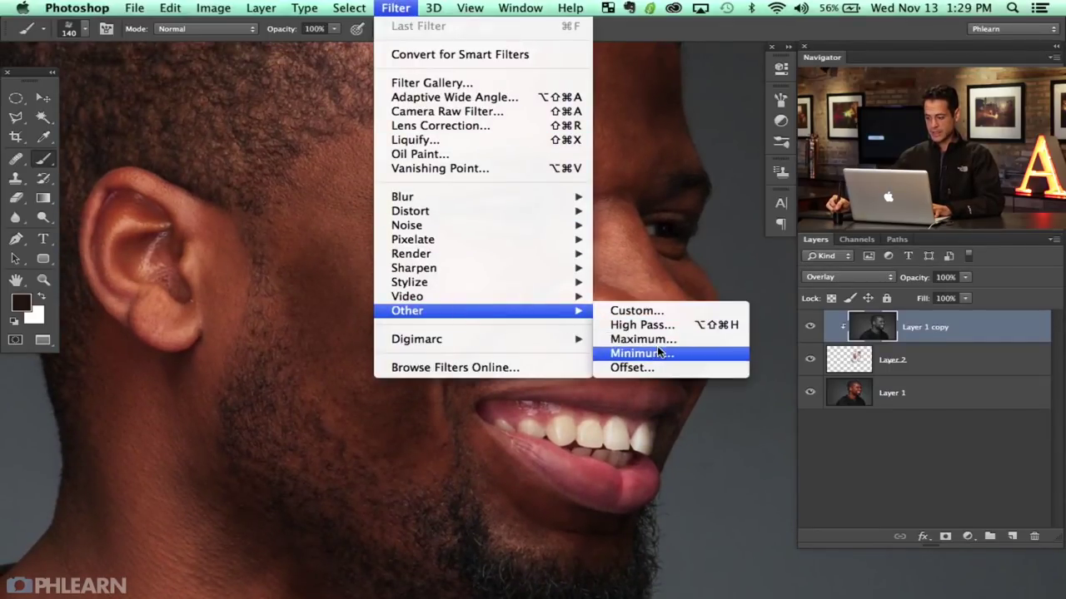
pyautogui.click(642, 325)
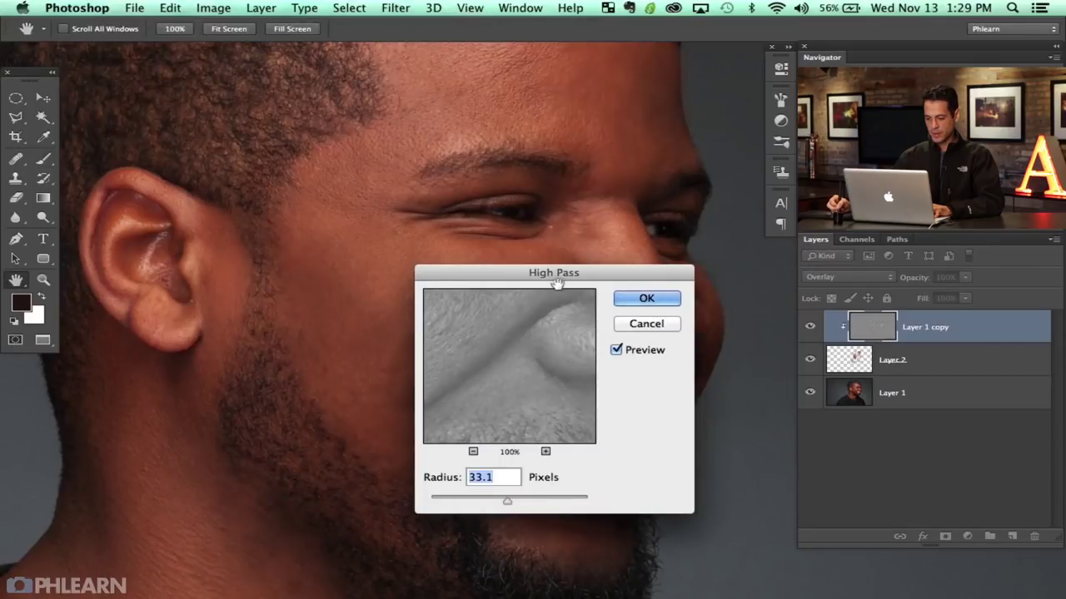
pyautogui.moveTo(551, 271); pyautogui.dragTo(255, 309)
pyautogui.moveTo(492, 319); pyautogui.dragTo(597, 304)
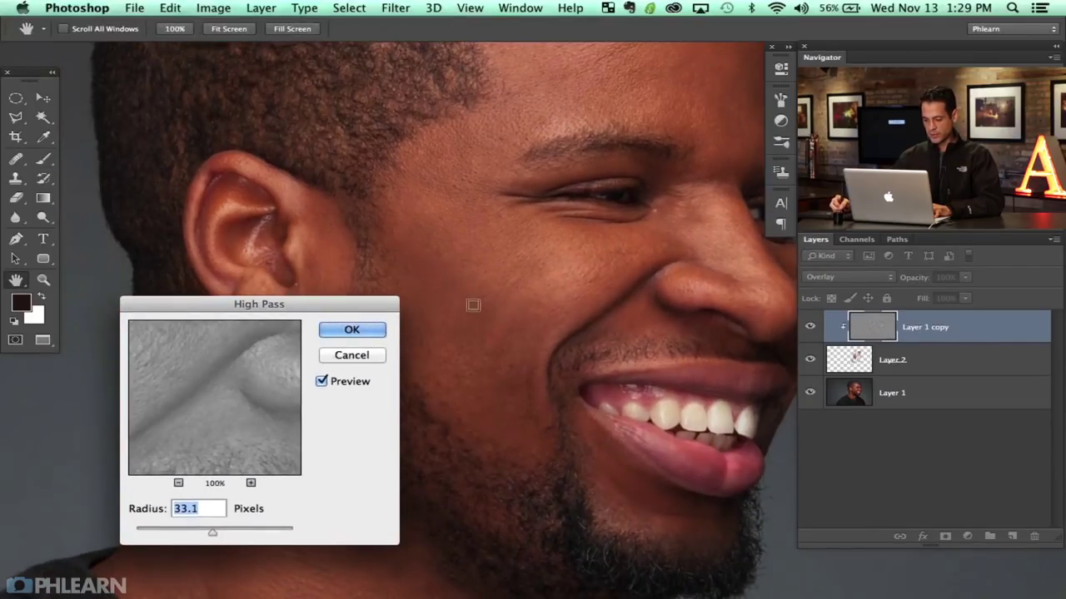
pyautogui.moveTo(340, 308); pyautogui.dragTo(302, 260)
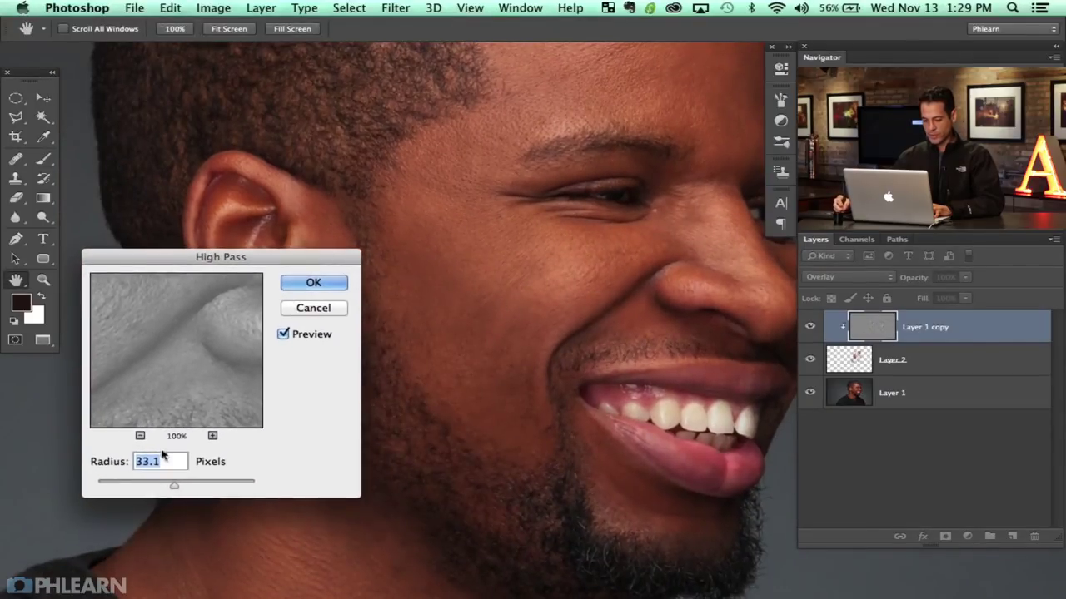
# Try High Pass radii of 9.1, 24.7 and 19 pixels on Layer 1 copy and compare the skin texture.
pyautogui.click(118, 485)
pyautogui.moveTo(114, 487); pyautogui.dragTo(164, 486)
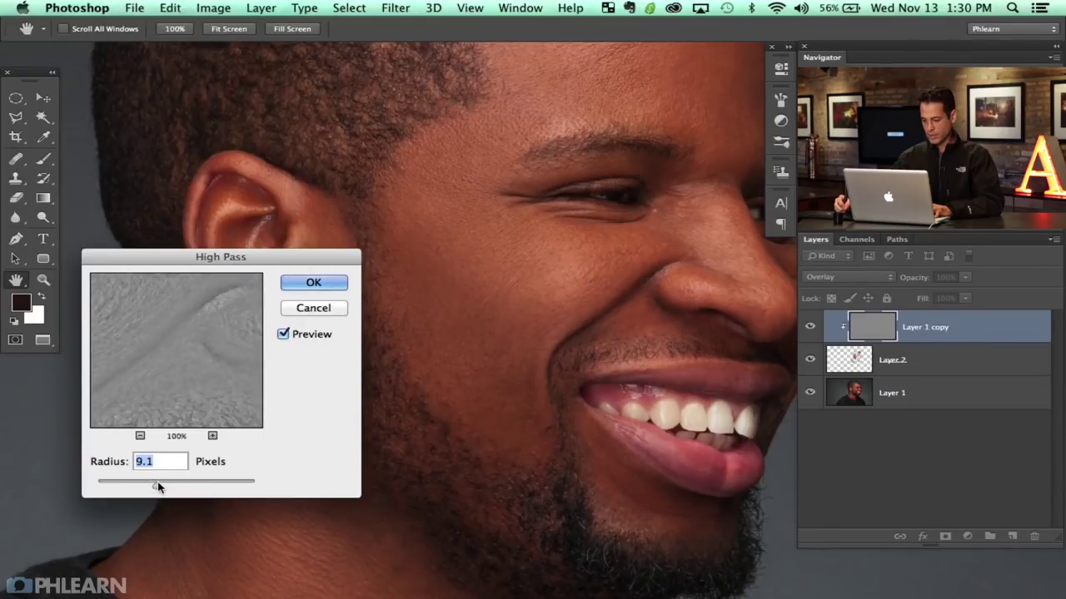
pyautogui.scroll(3, 417, 383)
pyautogui.hscroll(2, 416, 383)
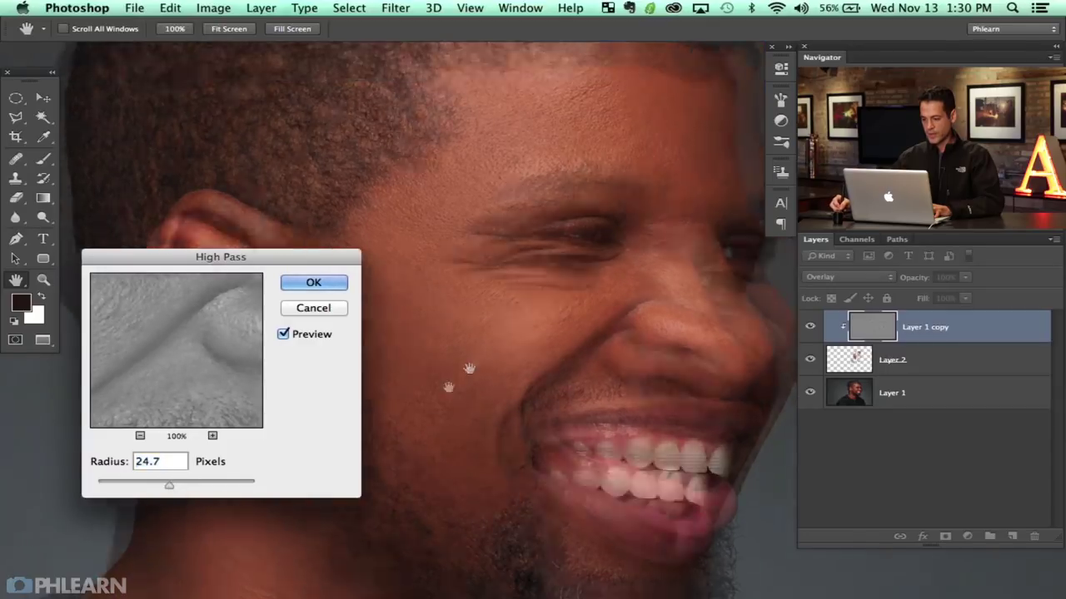
pyautogui.scroll(-3, 450, 396)
pyautogui.hscroll(-2, 451, 396)
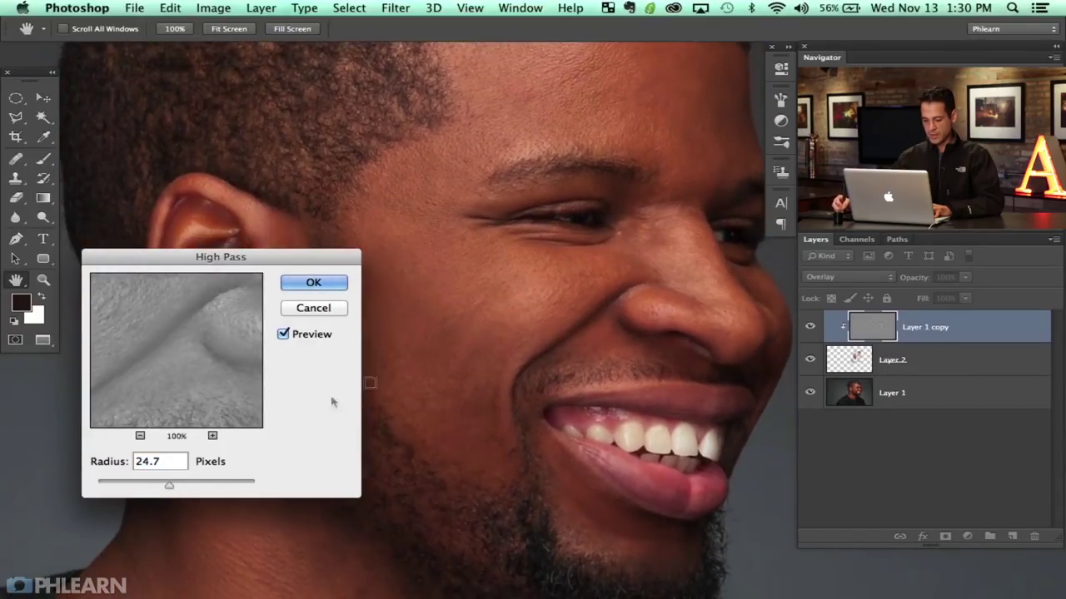
pyautogui.moveTo(162, 491); pyautogui.dragTo(166, 490)
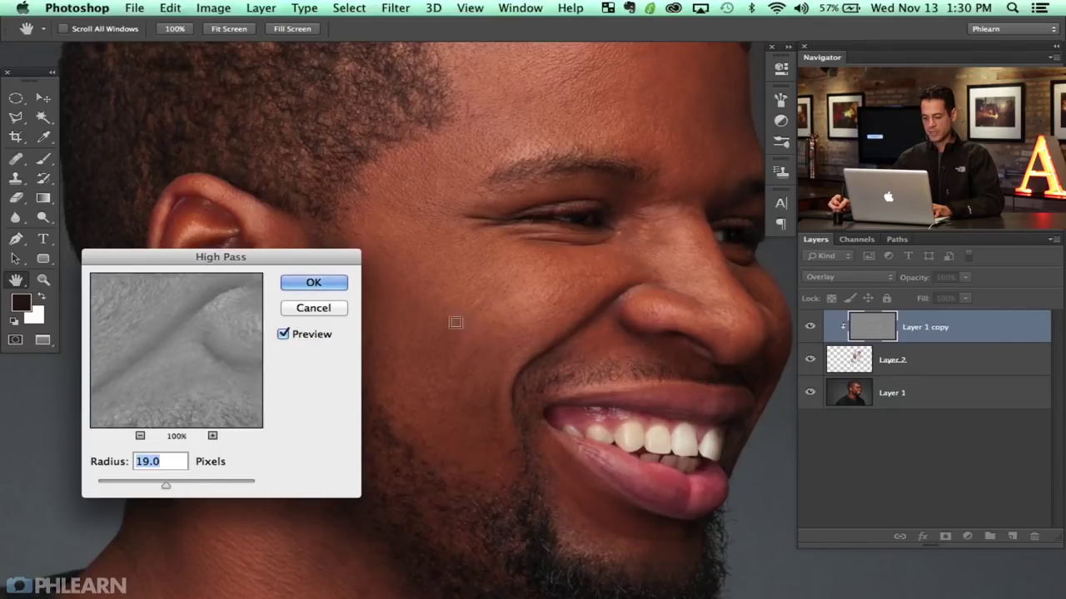
# Compare larger High Pass radii up to 132.5 pixels on Layer 1 copy and apply the filter at 79.5 pixels.
pyautogui.click(205, 484)
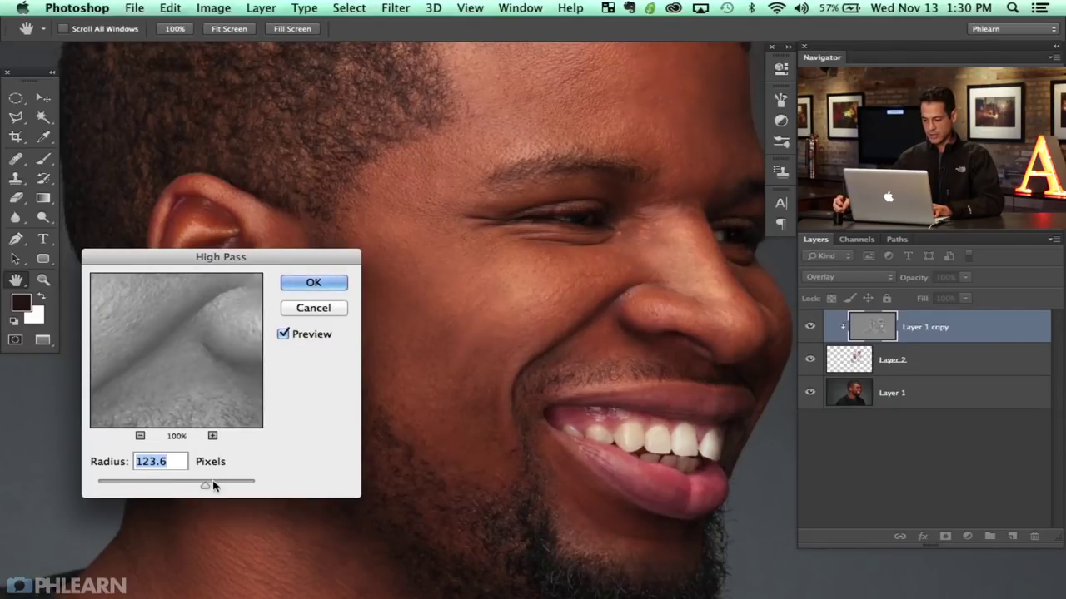
pyautogui.moveTo(204, 486); pyautogui.dragTo(192, 487)
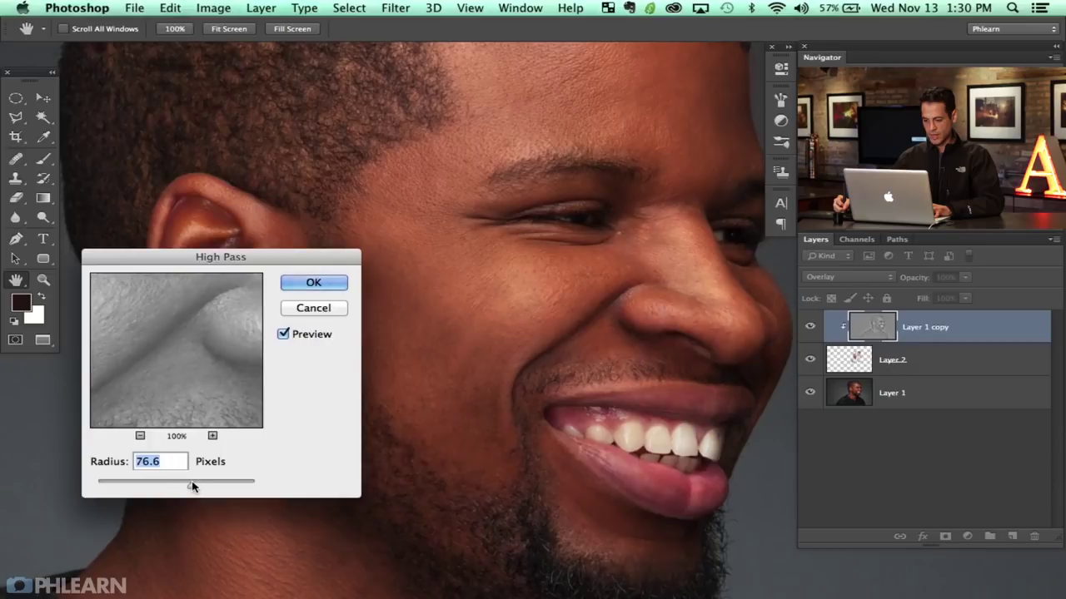
pyautogui.click(206, 486)
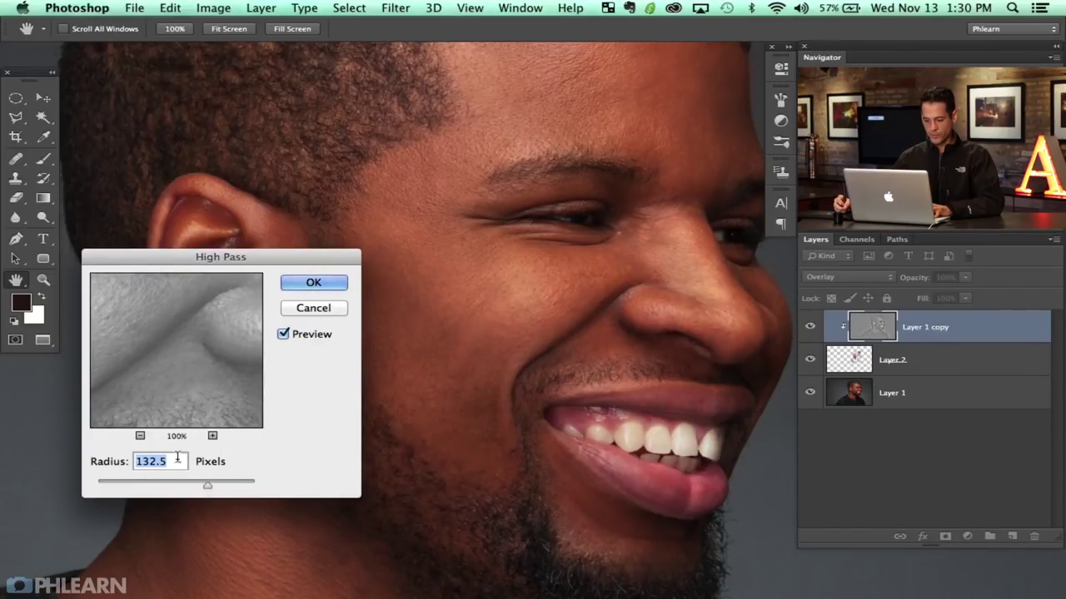
pyautogui.click(105, 485)
pyautogui.click(190, 486)
pyautogui.click(190, 487)
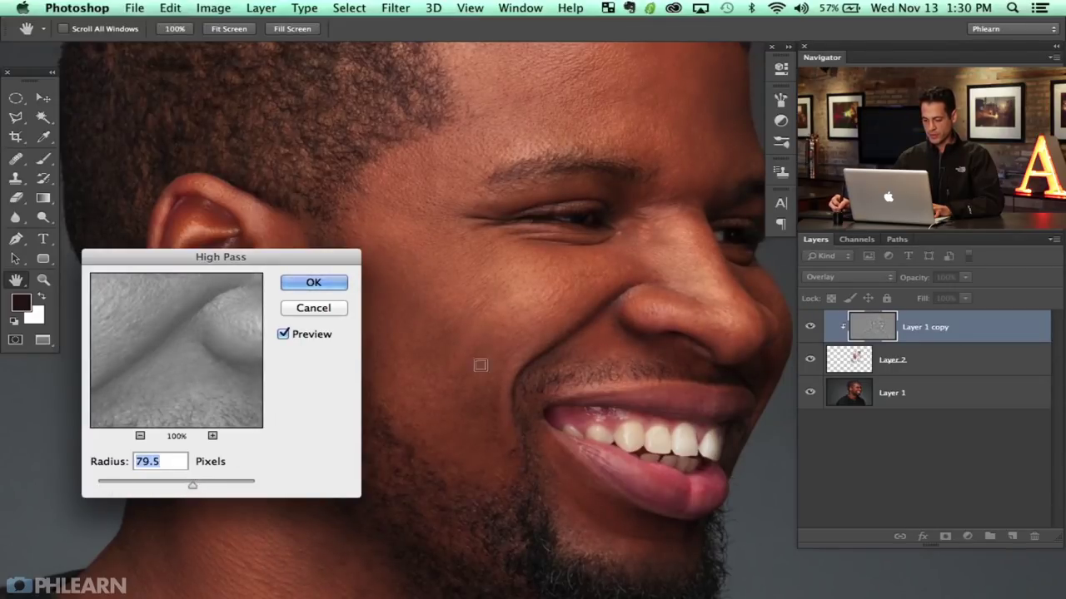
pyautogui.click(343, 283)
# Toggle the visibility of Layer 1 copy twice to examine the applied High Pass texture on the face.
pyautogui.press('b')
pyautogui.moveTo(595, 336); pyautogui.dragTo(500, 314)
pyautogui.click(810, 327)
pyautogui.click(813, 328)
pyautogui.click(812, 328)
pyautogui.click(813, 328)
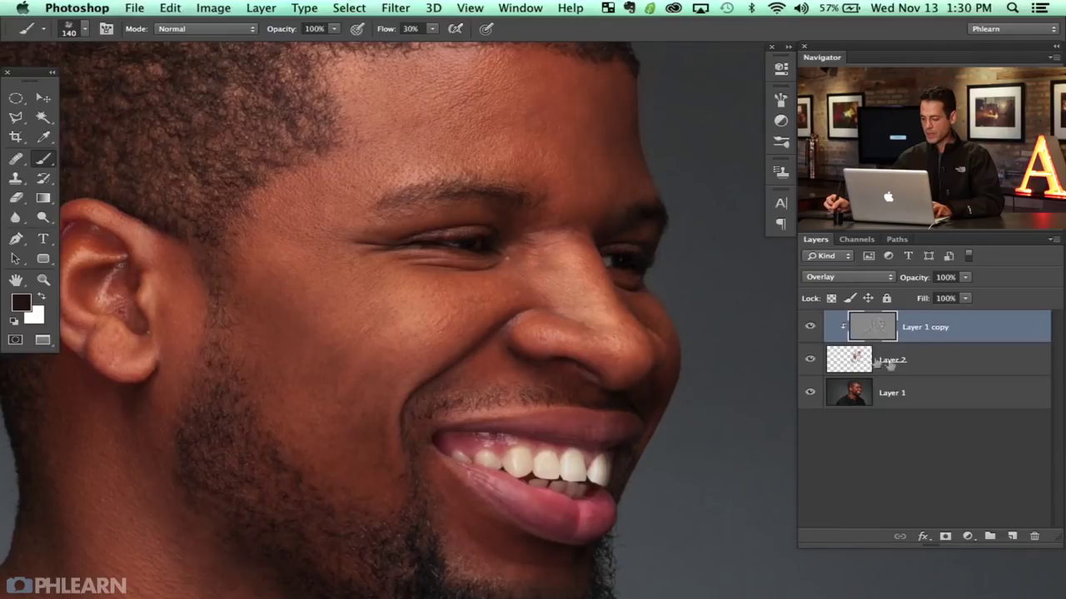
# Group Layer 1 copy with Layer 2 and toggle the group repeatedly to compare the retouched skin with the original.
pyautogui.keyDown('shift'); pyautogui.click(939, 363); pyautogui.keyUp('shift')
pyautogui.press('super+g')
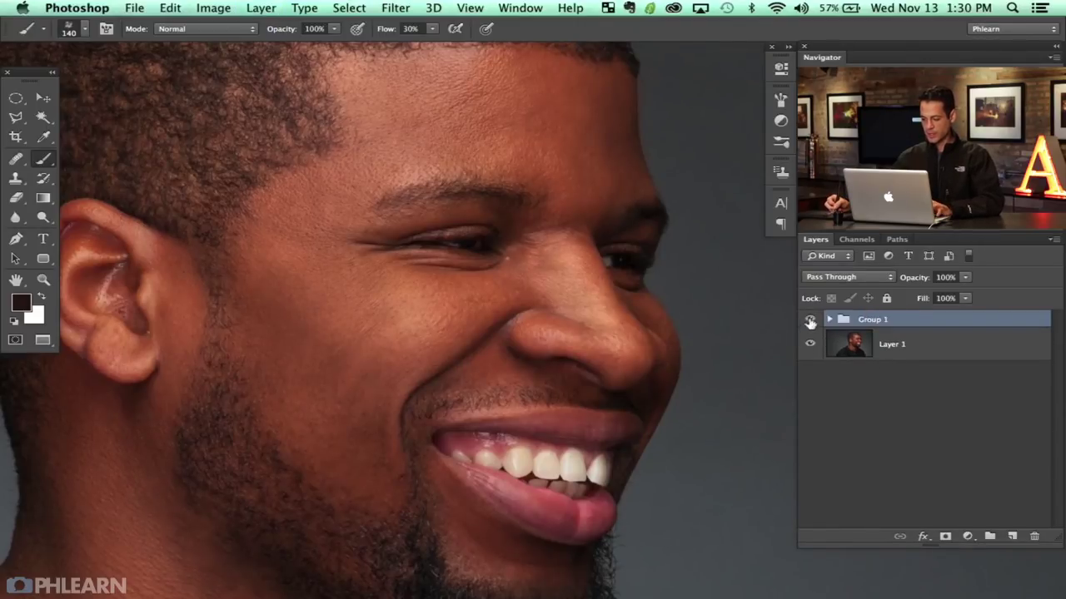
pyautogui.click(811, 320)
pyautogui.click(812, 322)
pyautogui.click(813, 322)
pyautogui.click(812, 322)
pyautogui.click(812, 321)
pyautogui.click(814, 321)
pyautogui.click(813, 321)
pyautogui.click(813, 321)
pyautogui.click(813, 321)
# Dismiss the group's layer style settings and continue toggling Group 1 to examine the face before and after retouching.
pyautogui.doubleClick(822, 325)
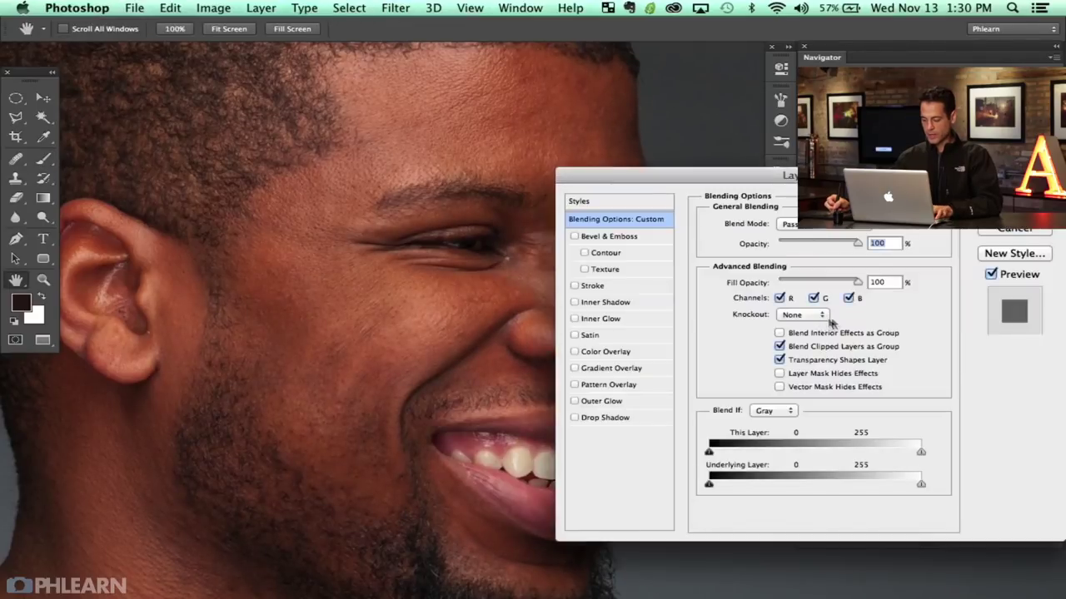
pyautogui.press('Escape')
pyautogui.press('b')
pyautogui.click(813, 321)
pyautogui.click(813, 322)
pyautogui.click(813, 321)
pyautogui.click(812, 321)
pyautogui.click(813, 321)
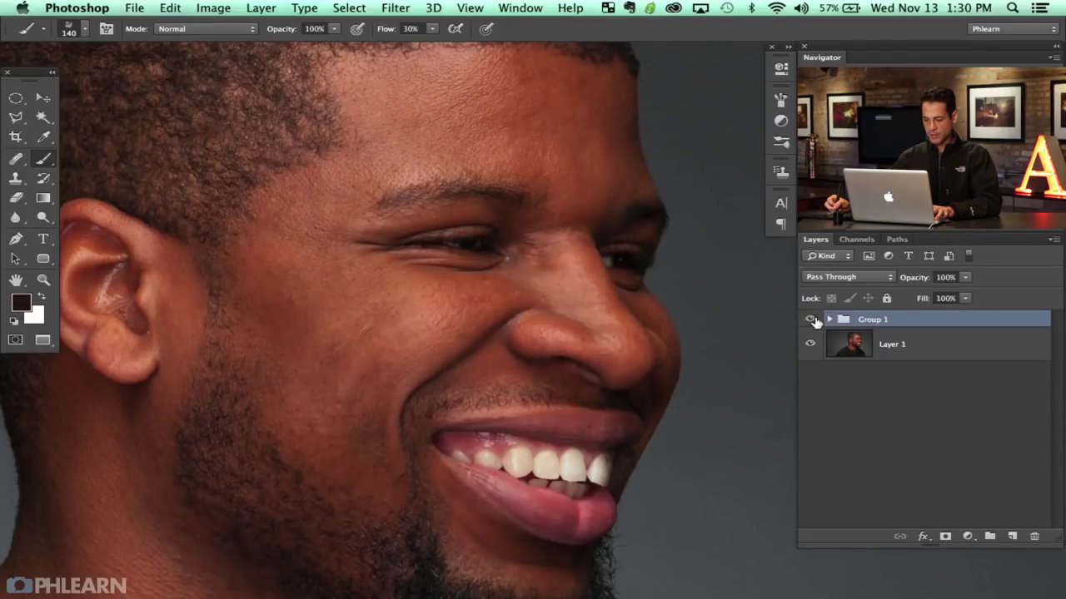
pyautogui.click(812, 321)
pyautogui.click(812, 321)
# Ungroup the retouching layers and redo the High Pass filter on Layer 1 copy with a 9.1-pixel radius.
pyautogui.press('super+shift+g')
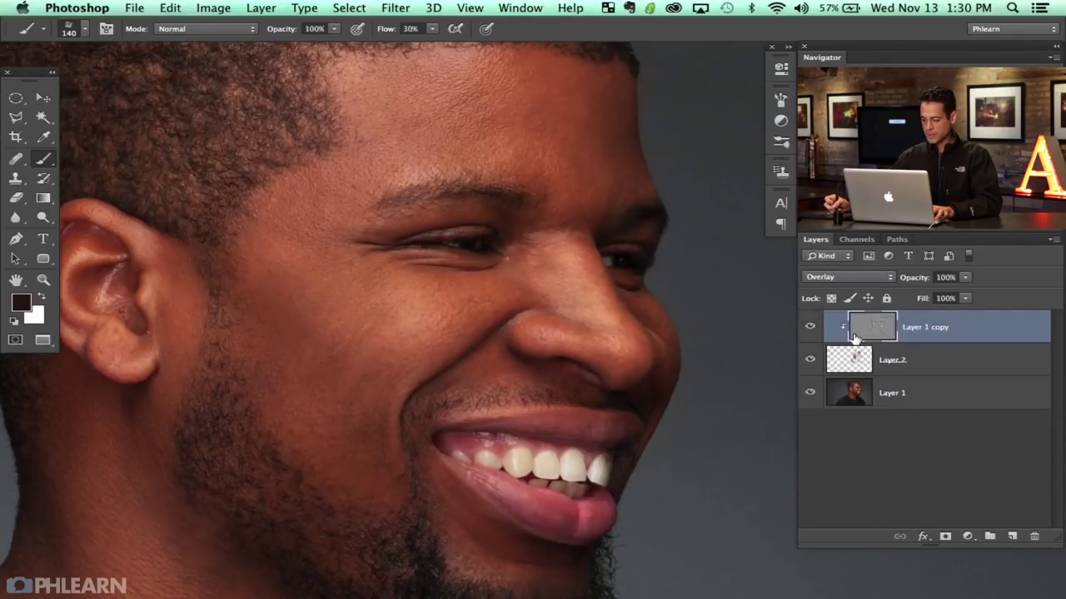
pyautogui.press('super+z')
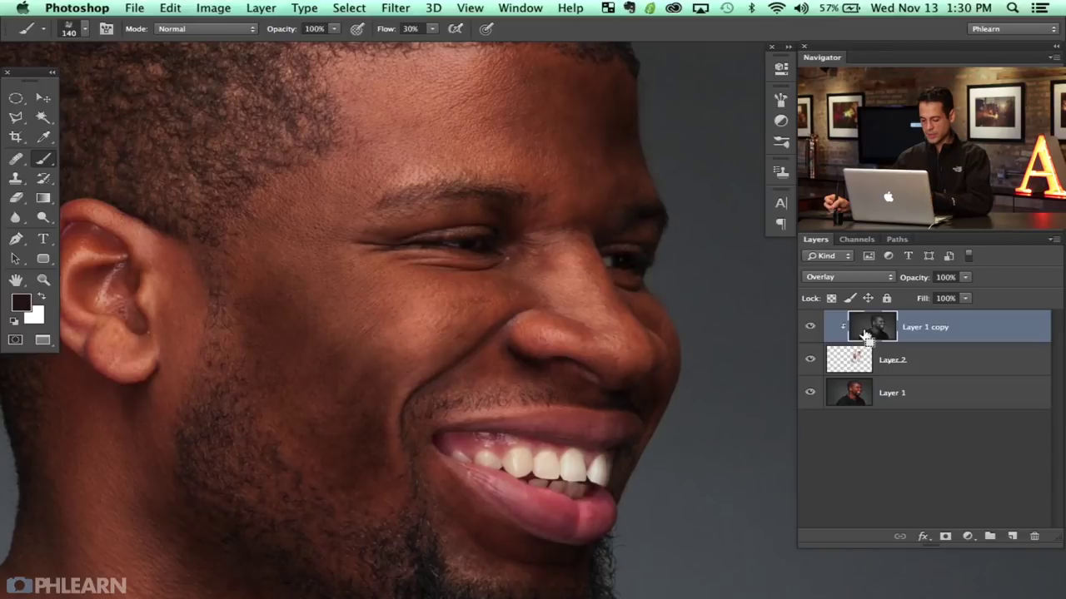
pyautogui.press('super+alt+f')
pyautogui.click(159, 485)
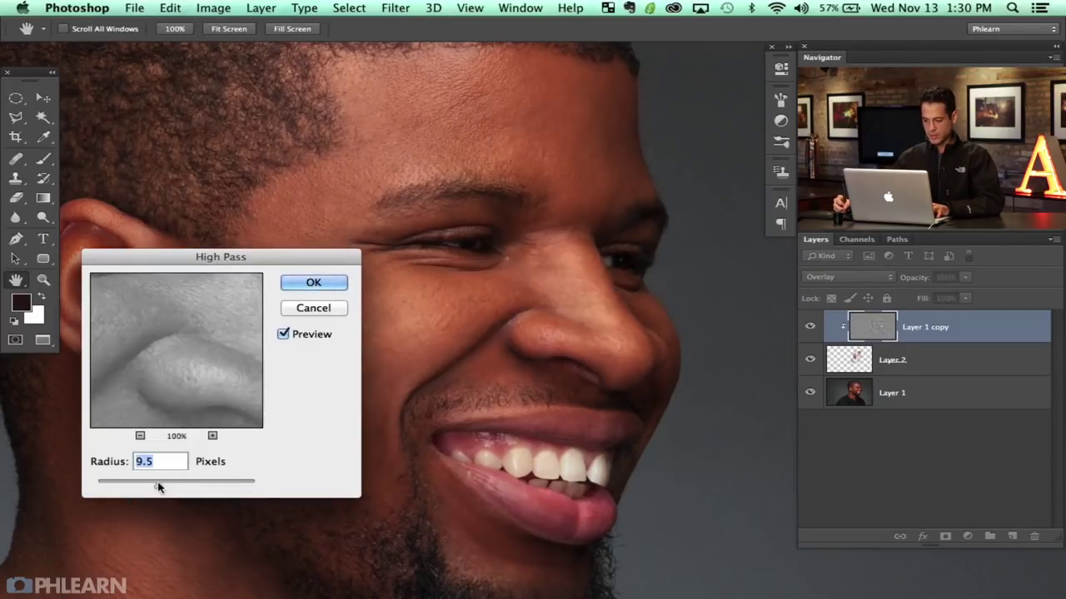
pyautogui.moveTo(158, 487)
pyautogui.mouseDown()
pyautogui.moveTo(138, 486)
pyautogui.moveTo(158, 487)
pyautogui.mouseUp()
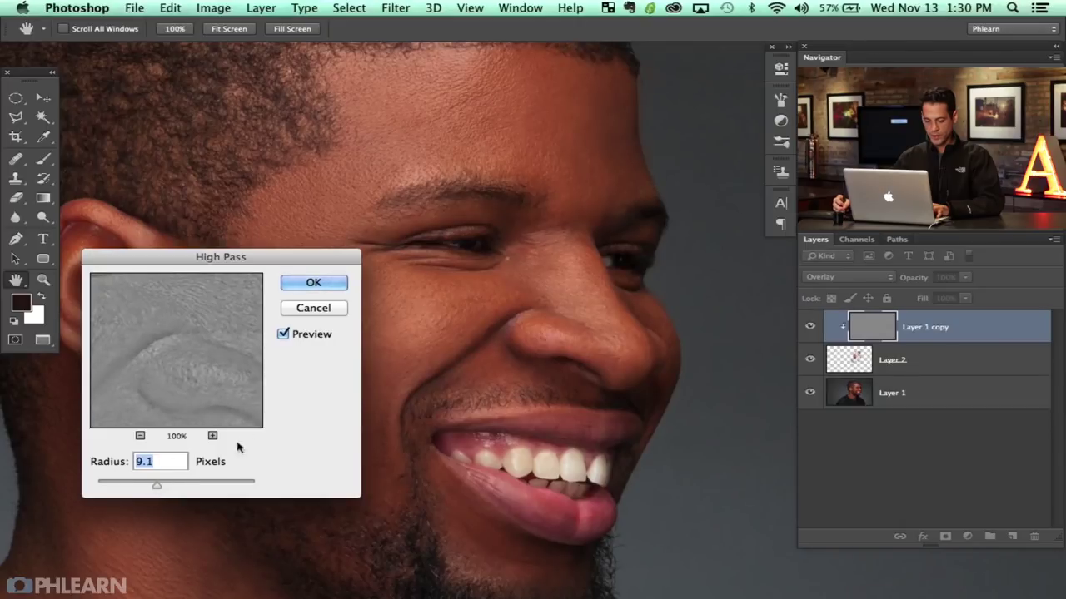
pyautogui.click(320, 284)
pyautogui.press('b')
# Group Layer 1 copy with Layer 2 again and toggle the group twice to compare the result.
pyautogui.keyDown('shift'); pyautogui.click(934, 360); pyautogui.keyUp('shift')
pyautogui.press('super+g')
pyautogui.click(812, 323)
pyautogui.click(813, 323)
pyautogui.click(812, 323)
pyautogui.click(813, 323)
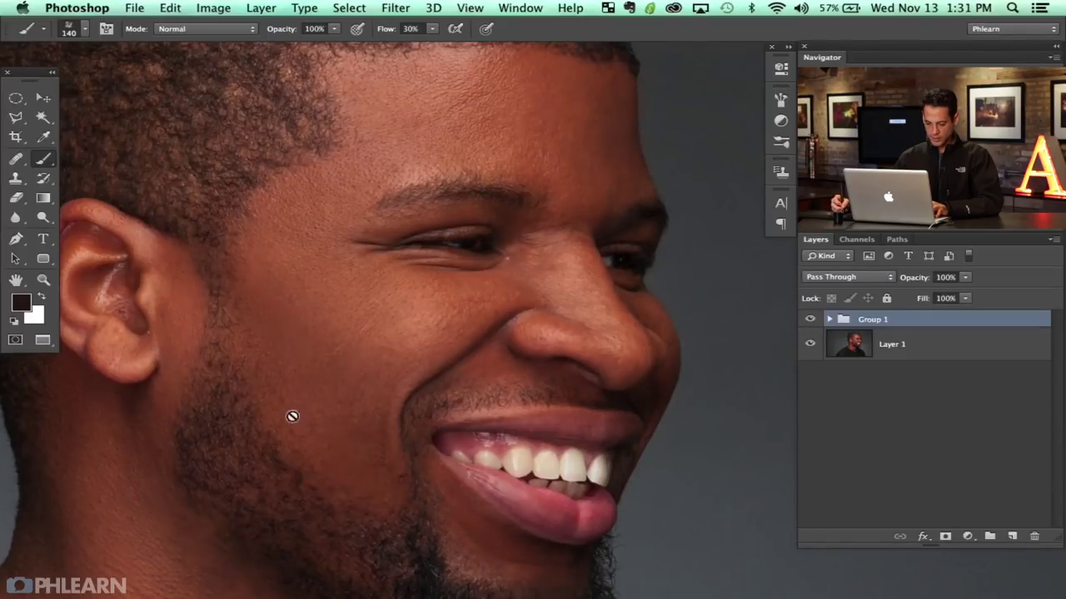
# Examine the cheek texture close up by toggling Group 1 and the Layer 1 copy inside it.
pyautogui.press('super+plus')
pyautogui.press('super+plus')
pyautogui.moveTo(441, 409); pyautogui.dragTo(883, 268)
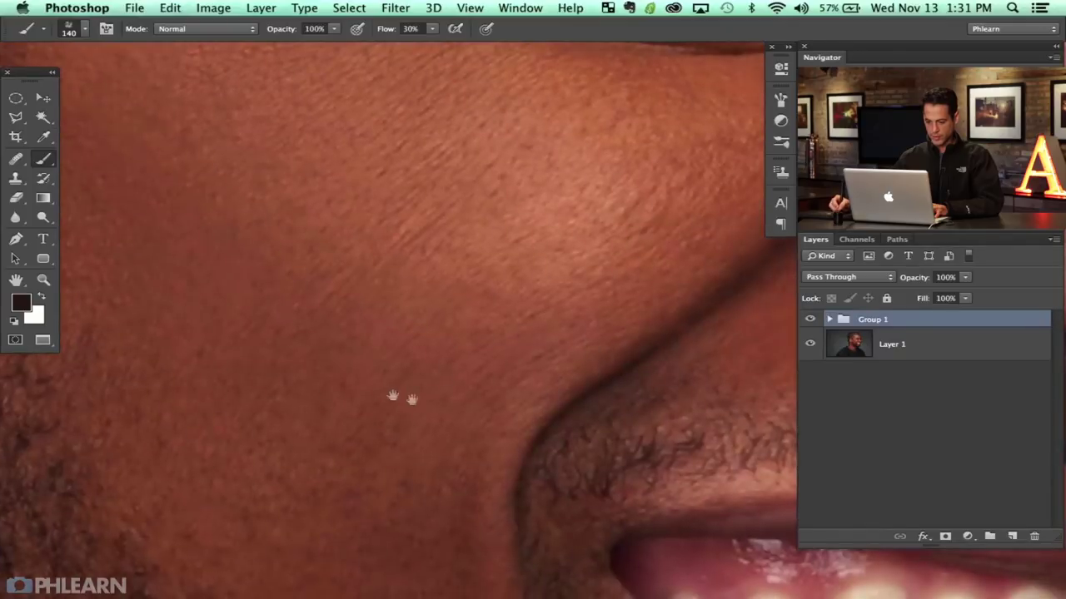
pyautogui.click(811, 320)
pyautogui.click(810, 319)
pyautogui.click(830, 319)
pyautogui.click(810, 345)
pyautogui.click(812, 345)
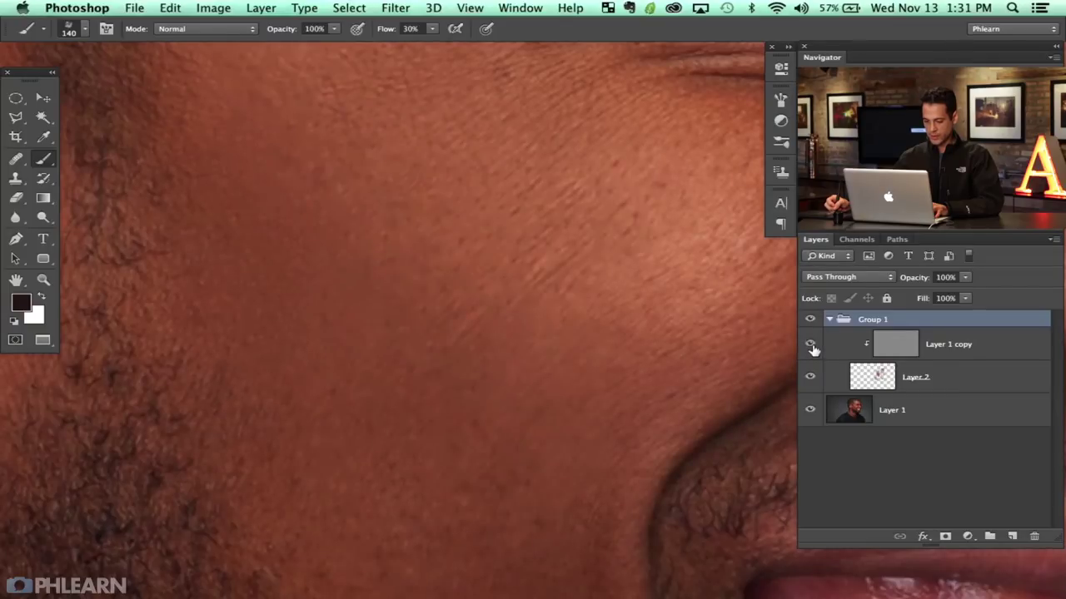
pyautogui.click(811, 345)
pyautogui.click(829, 321)
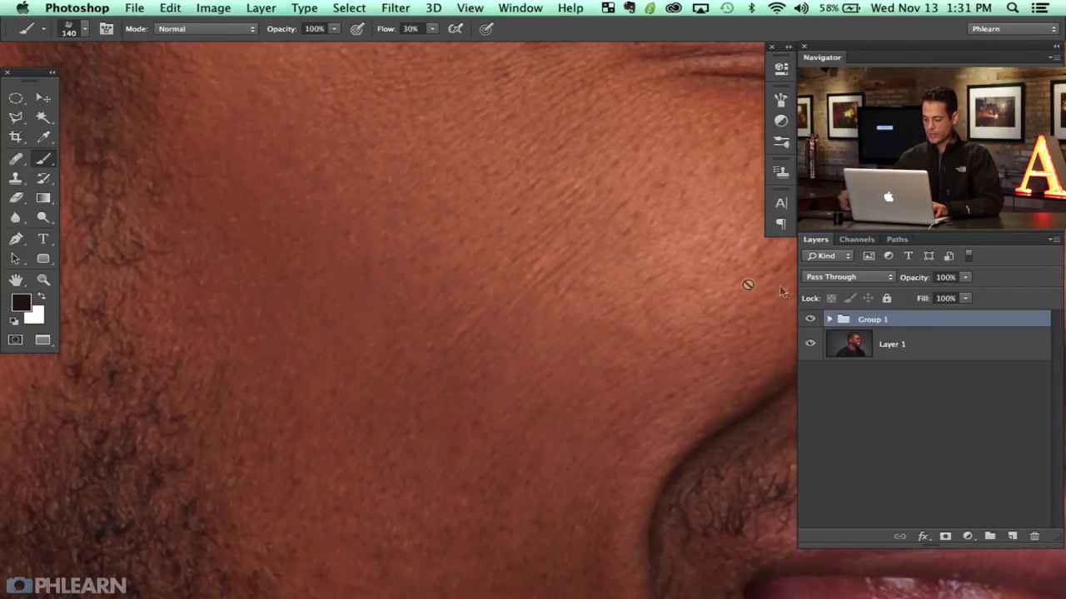
# View the whole portrait and toggle Group 1 repeatedly to compare the overall skin before and after retouching.
pyautogui.press('super+minus')
pyautogui.press('super+minus')
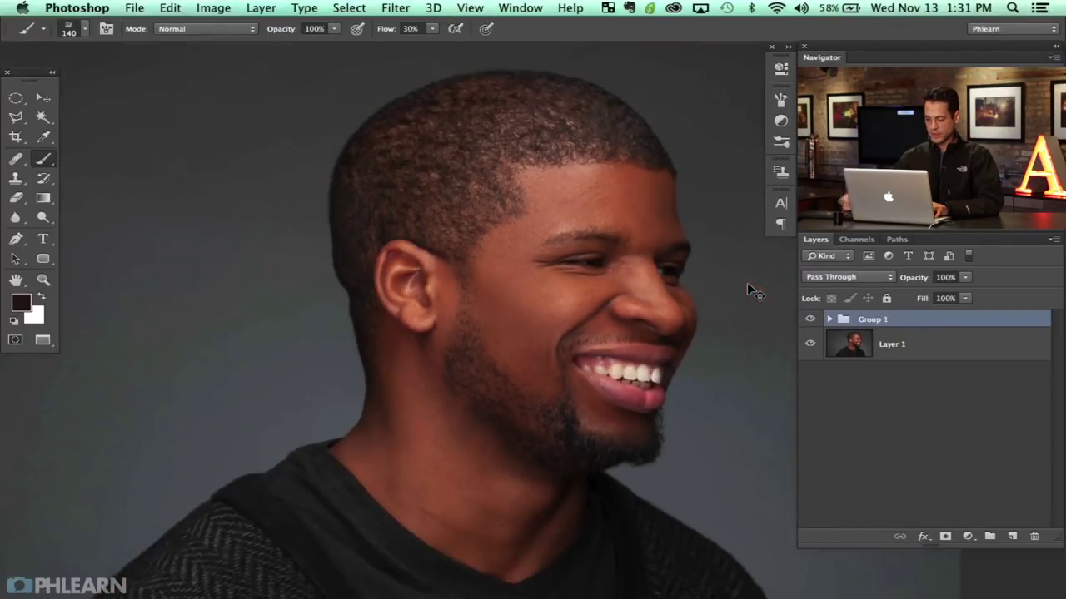
pyautogui.moveTo(423, 378); pyautogui.dragTo(342, 381)
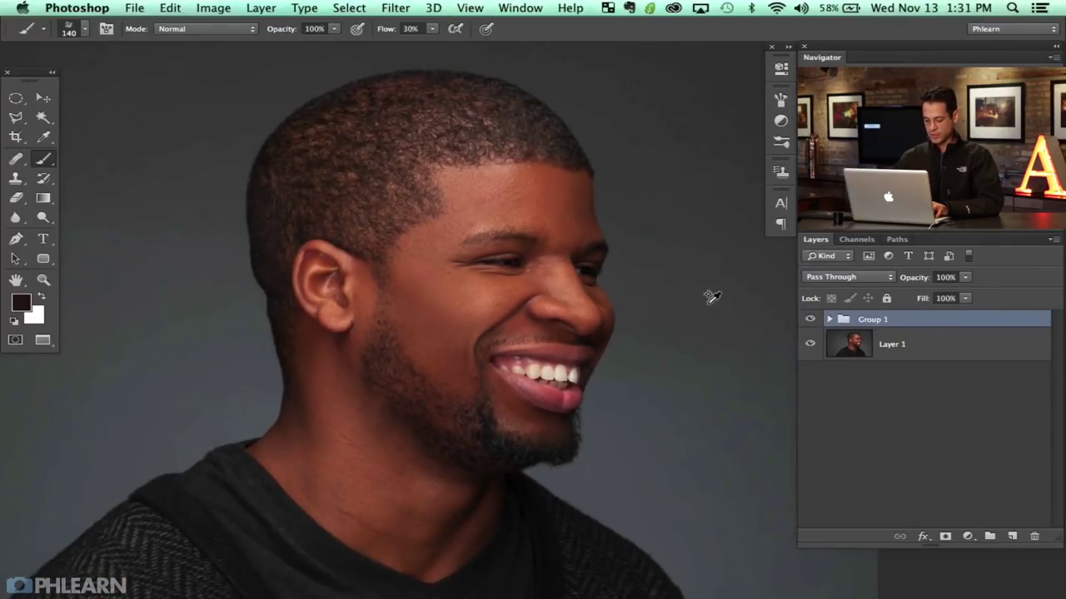
pyautogui.press('super+comma')
pyautogui.press('super+comma')
pyautogui.press('super+comma')
pyautogui.press('super+comma')
pyautogui.press('super+comma')
pyautogui.press('super+comma')
pyautogui.press('super+comma')
pyautogui.press('super+comma')
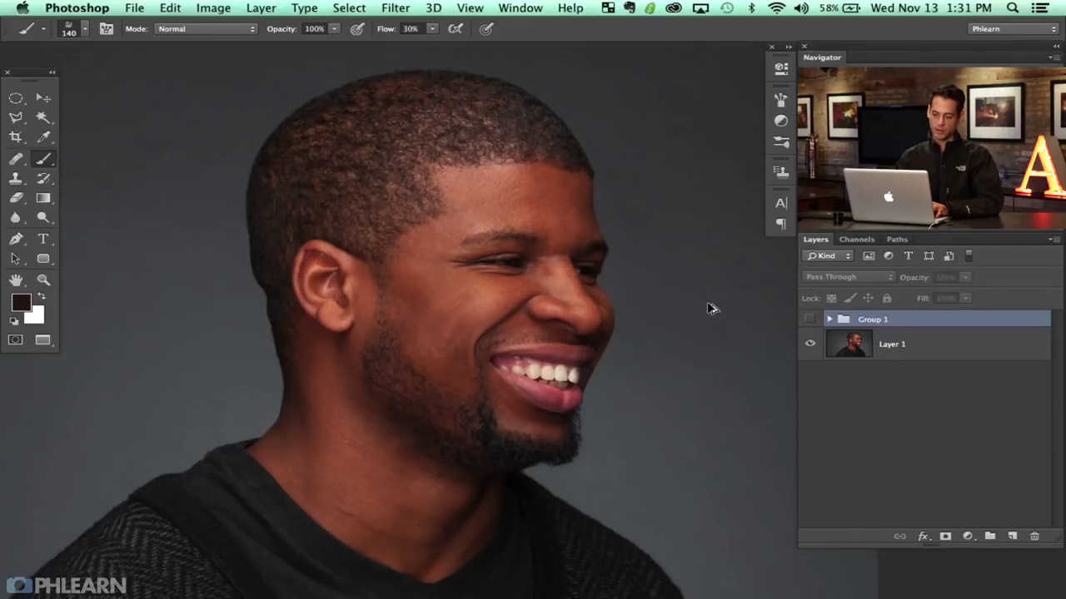
pyautogui.press('super+comma')
pyautogui.press('super+comma')
pyautogui.press('super+comma')
pyautogui.press('super+comma')
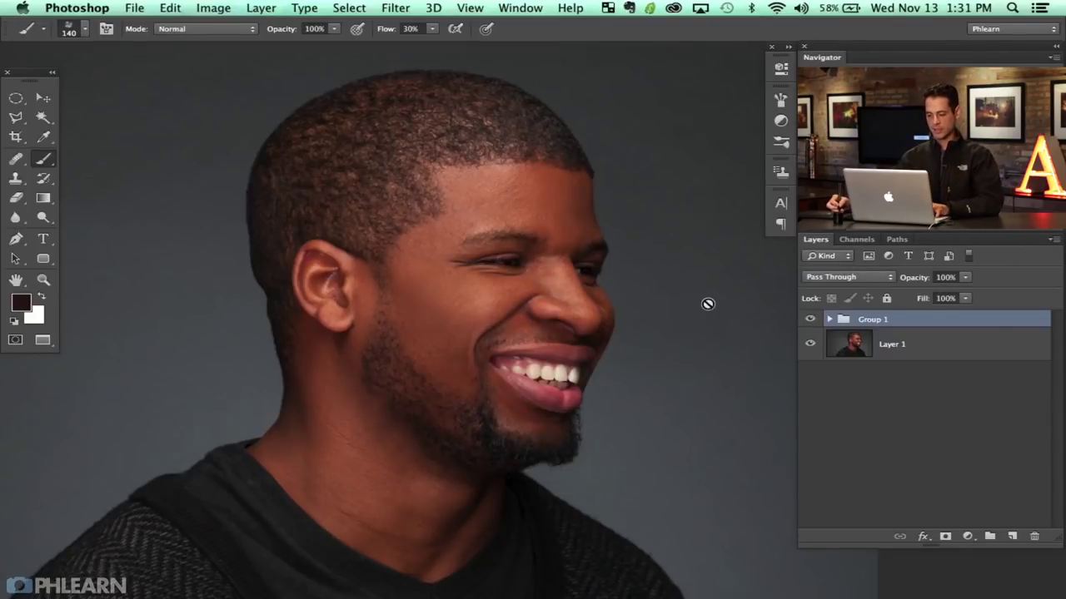
pyautogui.moveTo(549, 430); pyautogui.dragTo(521, 405)
pyautogui.click(811, 321)
pyautogui.click(810, 321)
pyautogui.moveTo(523, 422); pyautogui.dragTo(545, 440)
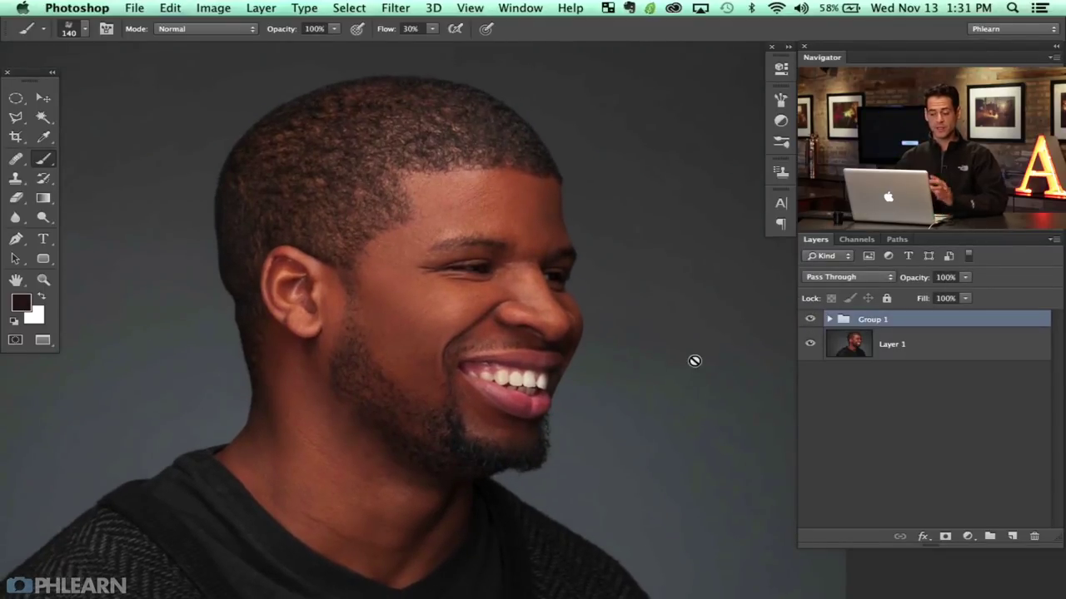
# Add a new empty layer above Group 1 and bring the head's hair into close view.
pyautogui.press('super+alt+shift+n')
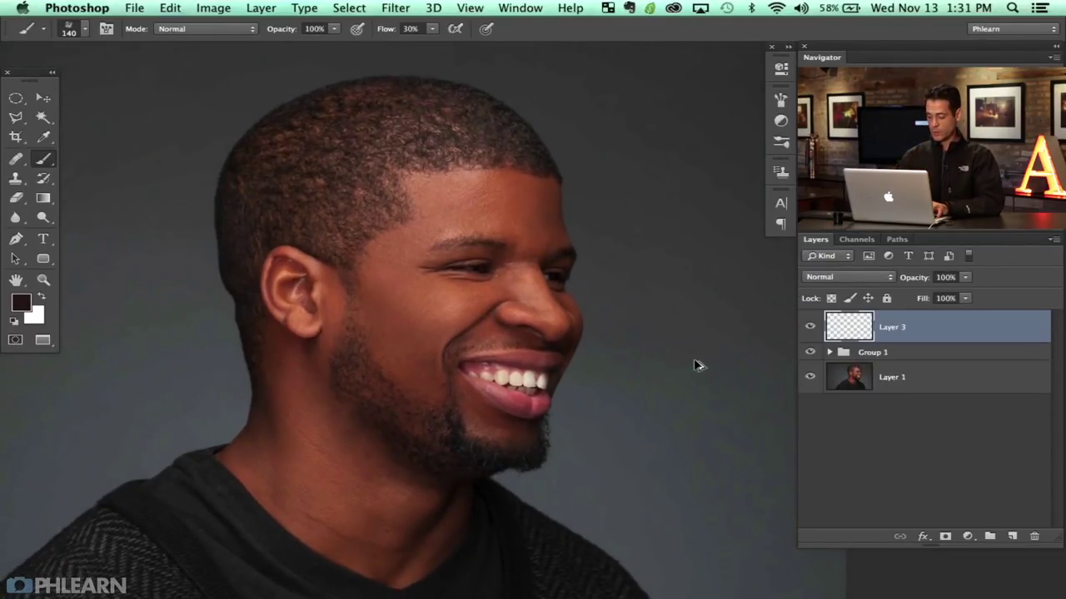
pyautogui.press('super+equal')
pyautogui.press('super+equal')
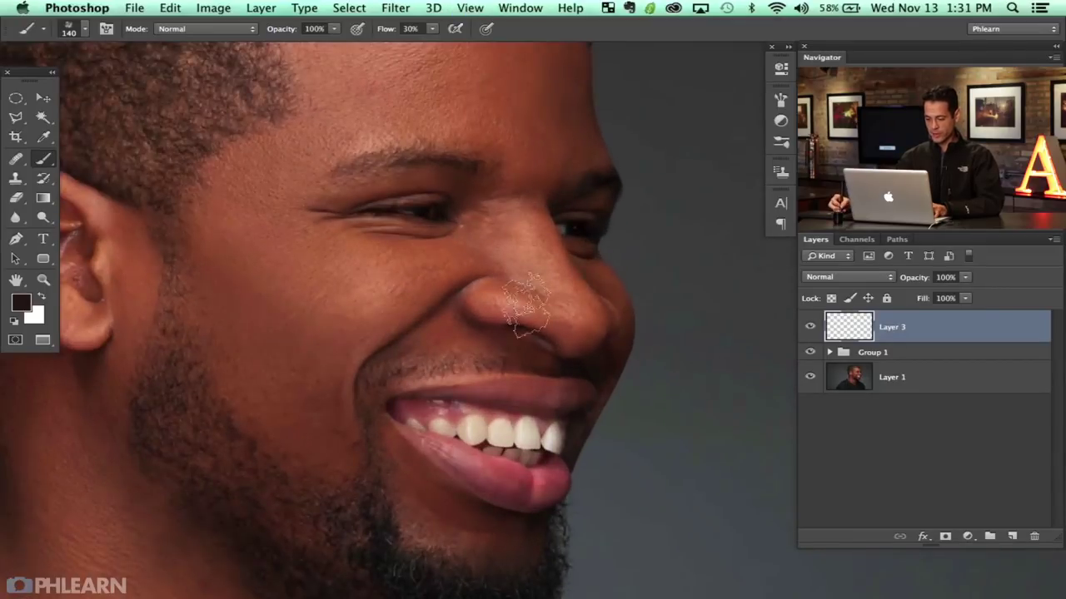
pyautogui.moveTo(334, 276); pyautogui.dragTo(530, 433)
pyautogui.moveTo(476, 384); pyautogui.dragTo(379, 278)
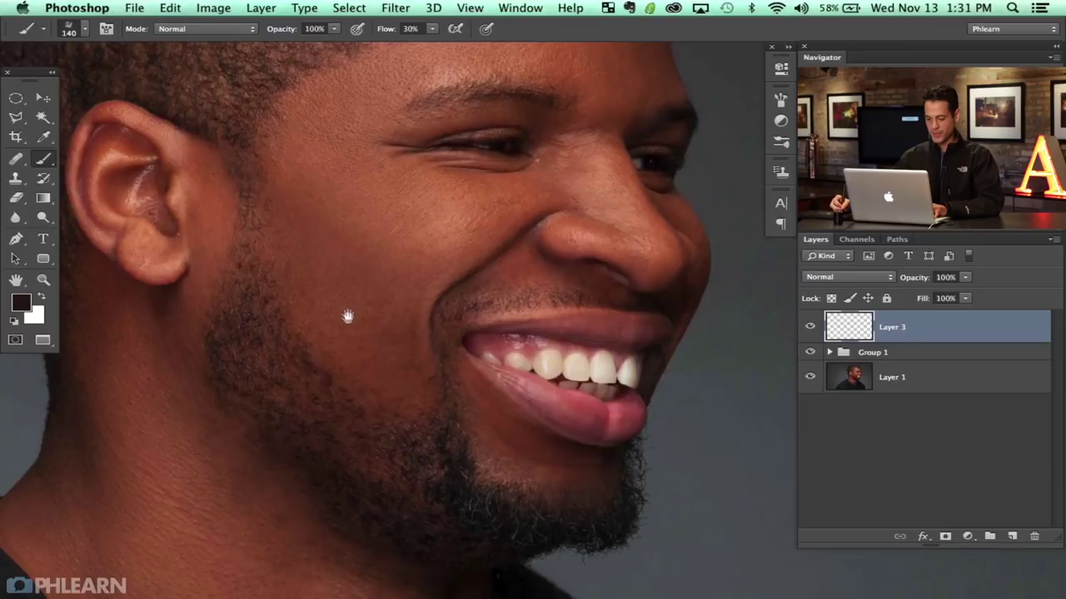
pyautogui.moveTo(326, 228)
pyautogui.mouseDown()
pyautogui.moveTo(459, 405)
pyautogui.moveTo(452, 420)
pyautogui.mouseUp()
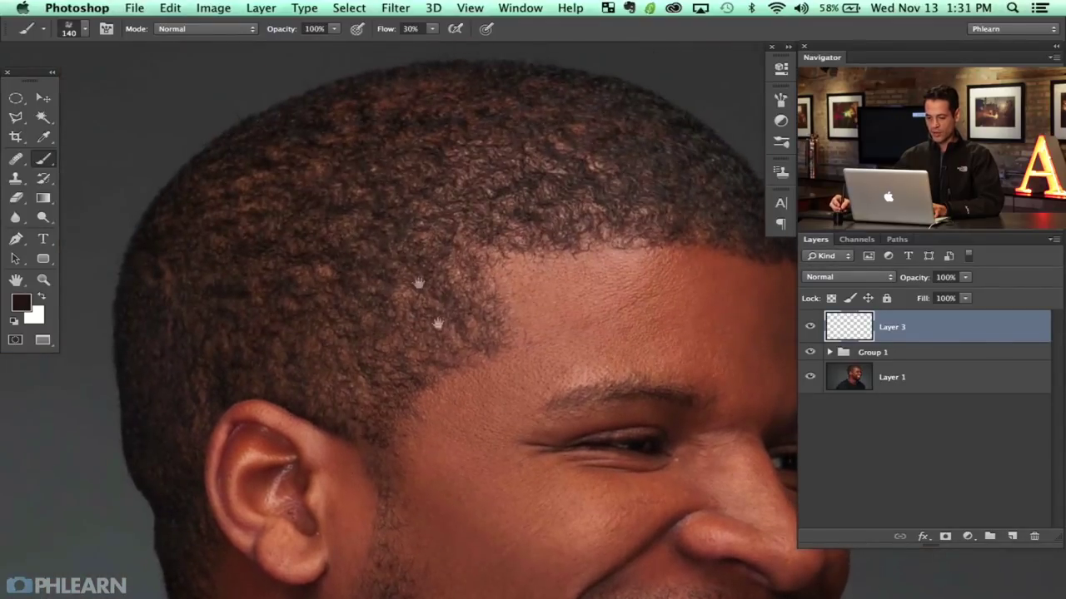
# Choose the 289 px textured brush tip, try it at 190 px around the hair and undo the test stroke.
pyautogui.rightClick(403, 151)
pyautogui.moveTo(777, 384); pyautogui.dragTo(777, 464)
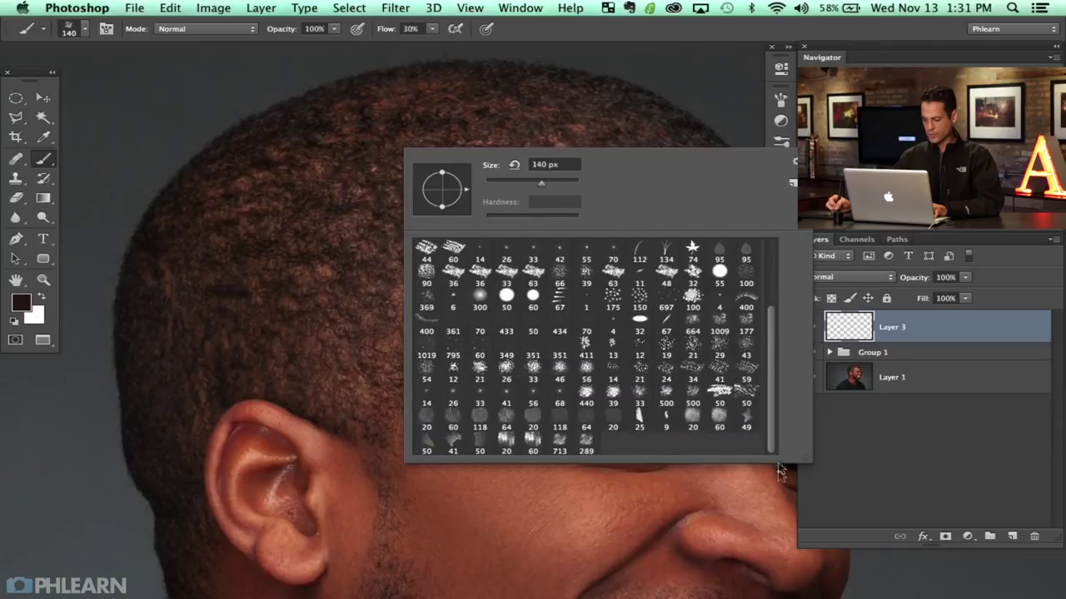
pyautogui.click(589, 450)
pyautogui.moveTo(297, 330); pyautogui.dragTo(353, 323)
pyautogui.moveTo(108, 337)
pyautogui.mouseDown()
pyautogui.moveTo(182, 333)
pyautogui.moveTo(155, 458)
pyautogui.moveTo(128, 483)
pyautogui.mouseUp()
pyautogui.press('super+z')
pyautogui.moveTo(454, 333); pyautogui.dragTo(423, 330)
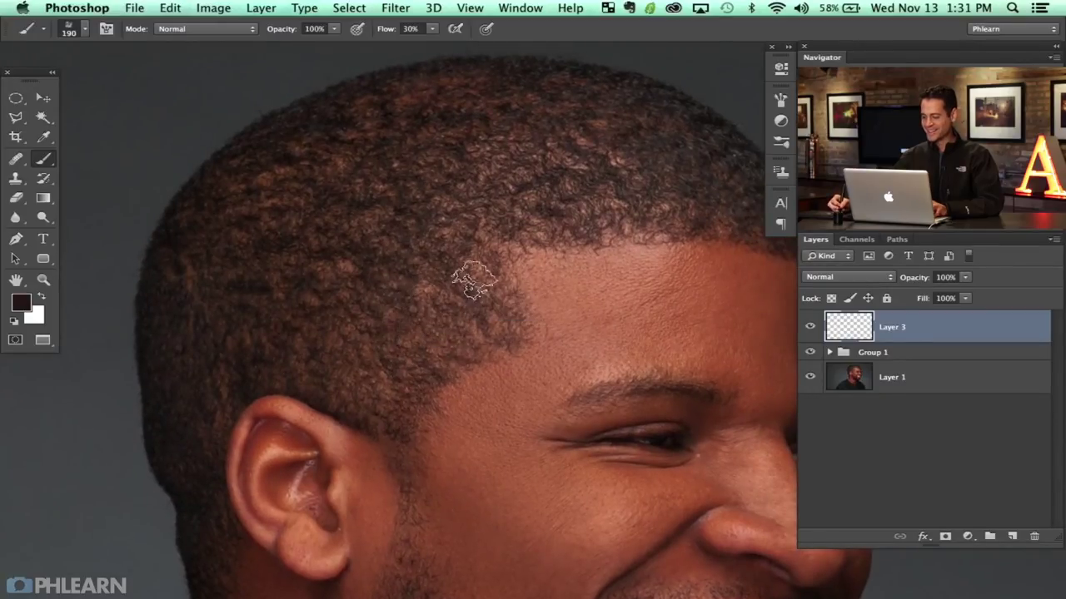
pyautogui.moveTo(481, 292); pyautogui.dragTo(463, 318)
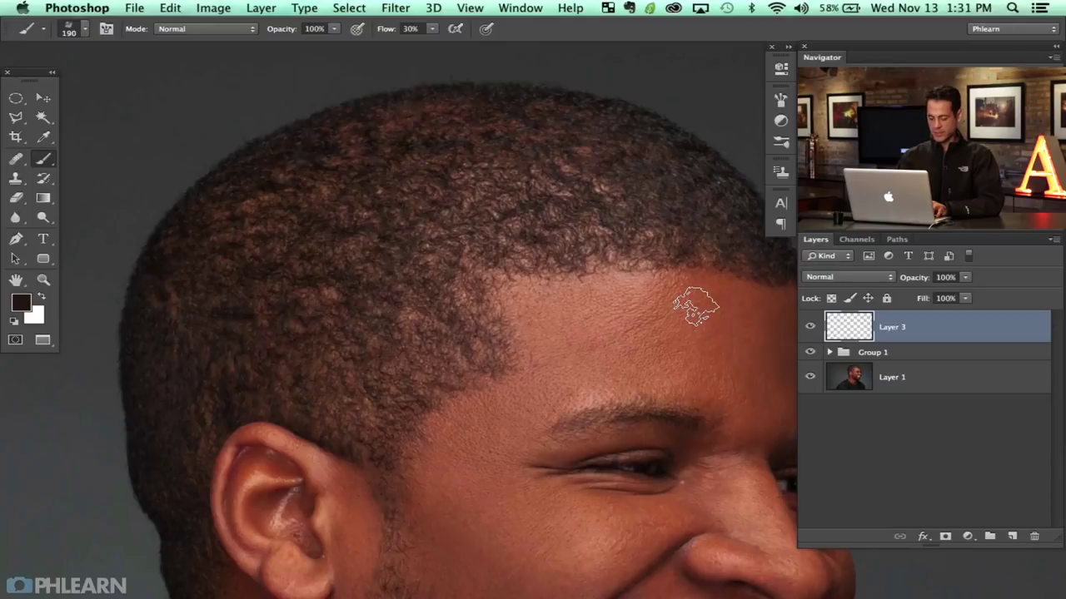
# Merge a copy of all visible layers onto Layer 3 and select the 289 px textured tip for the Clone Stamp tool.
pyautogui.press('super+alt+shift+e')
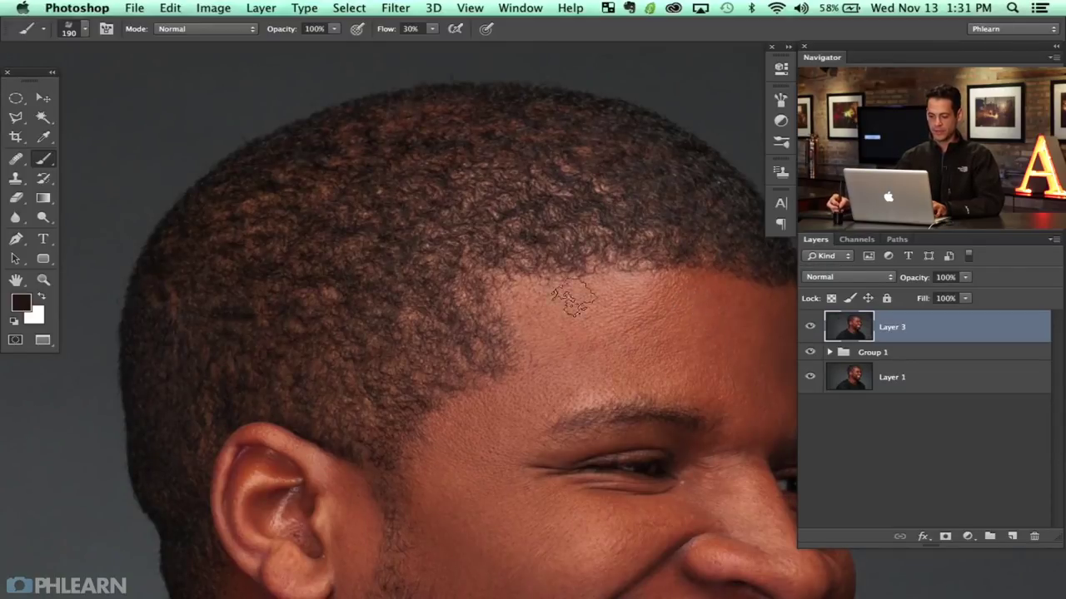
pyautogui.press('s')
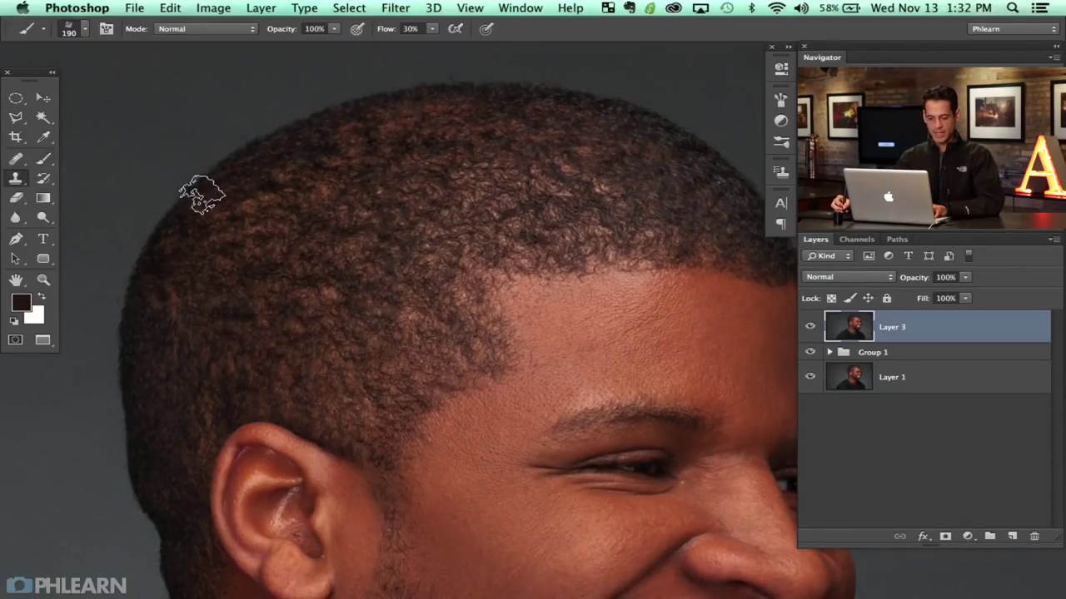
pyautogui.rightClick(250, 151)
pyautogui.click(428, 441)
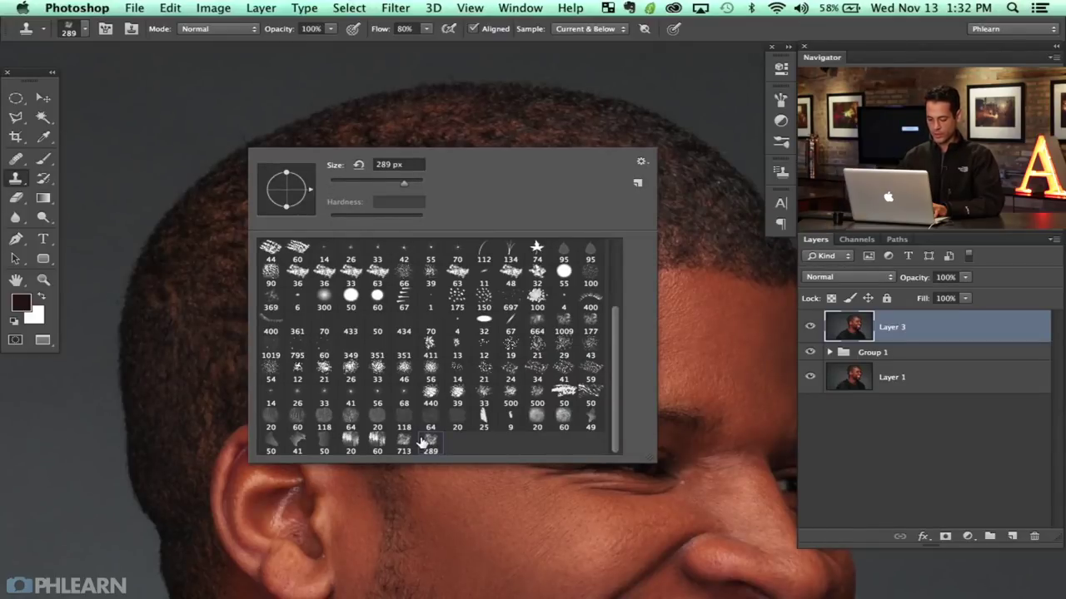
# Reduce the Clone Stamp's textured tip to 138 px and keep its sampling set to Current & Below.
pyautogui.click(163, 233)
pyautogui.moveTo(355, 245); pyautogui.dragTo(308, 247)
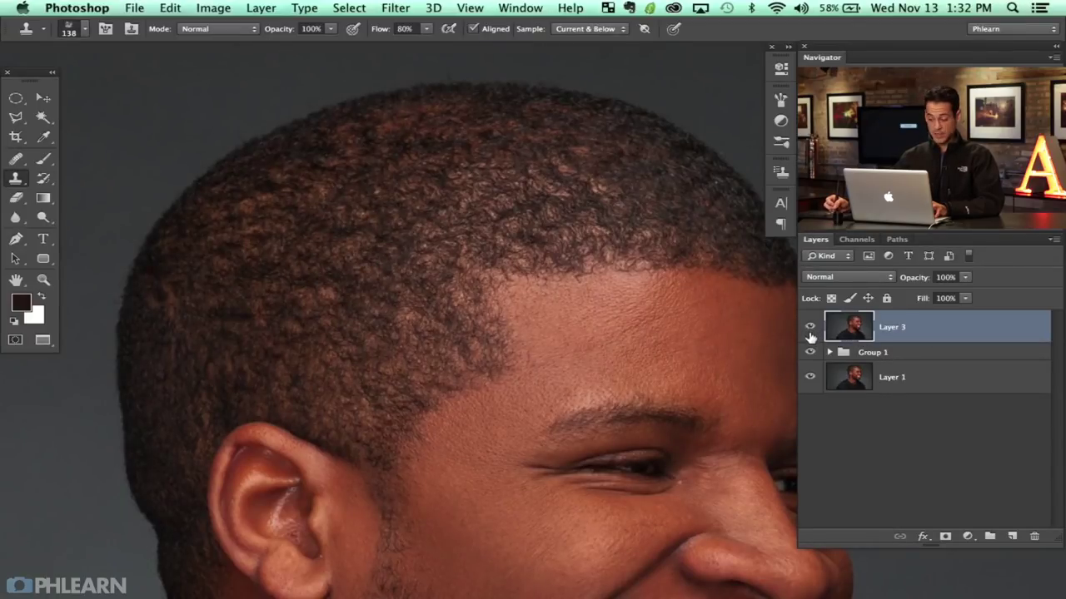
pyautogui.click(587, 30)
pyautogui.click(588, 30)
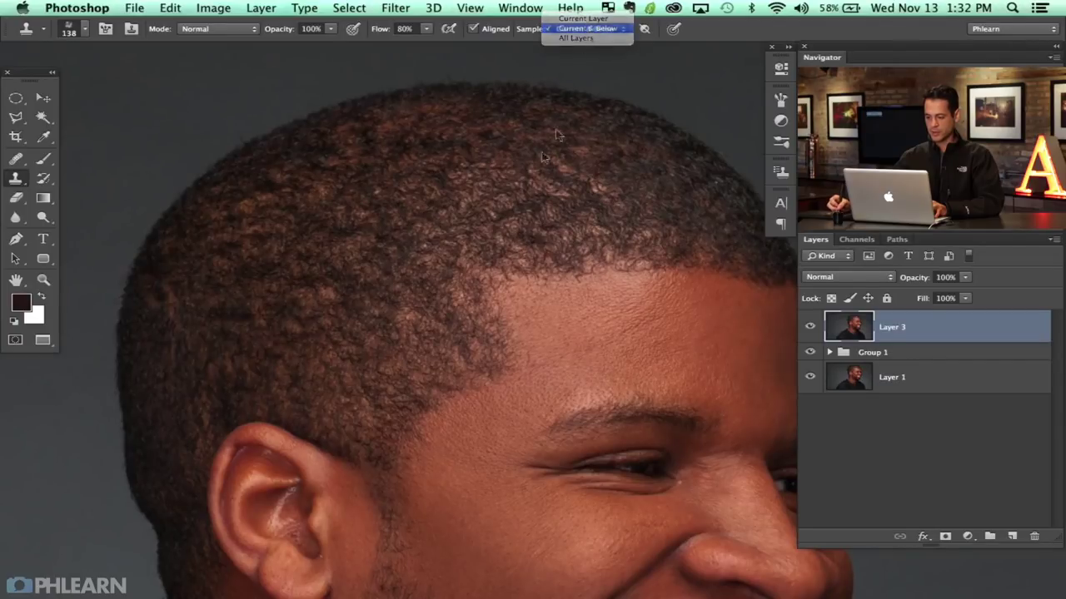
# Try cloning hair texture over the upper side of the head and undo the stroke.
pyautogui.keyDown('alt'); pyautogui.click(450, 194); pyautogui.keyUp('alt')
pyautogui.moveTo(349, 230)
pyautogui.mouseDown()
pyautogui.moveTo(332, 211)
pyautogui.moveTo(289, 246)
pyautogui.moveTo(303, 252)
pyautogui.moveTo(360, 230)
pyautogui.mouseUp()
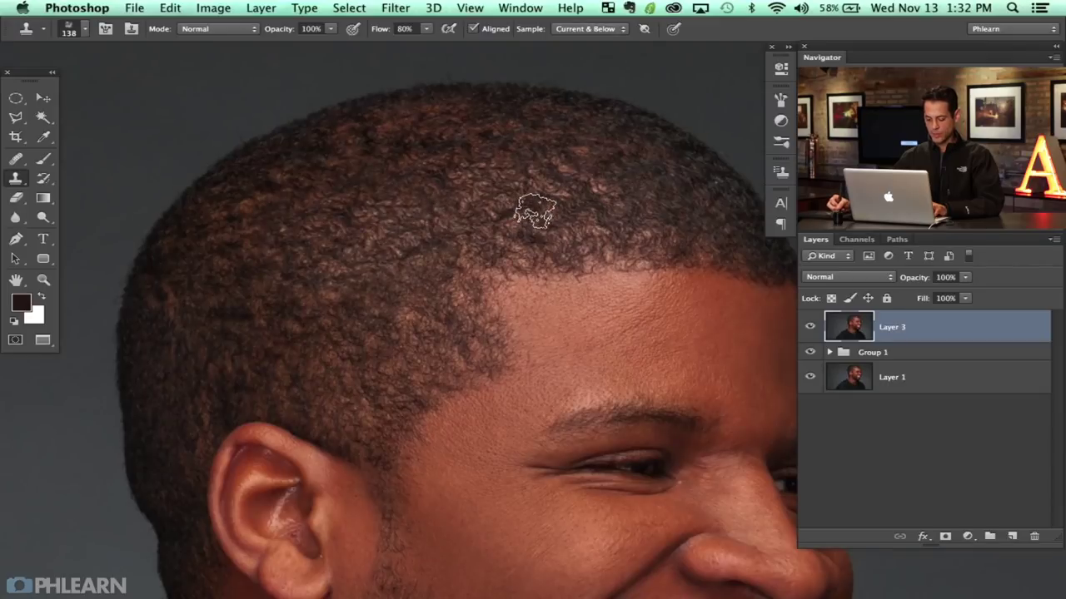
pyautogui.press('super+z')
# Reduce the Clone Stamp tip to 88 px and set its blending mode to Darken.
pyautogui.moveTo(402, 201); pyautogui.dragTo(390, 200)
pyautogui.click(213, 29)
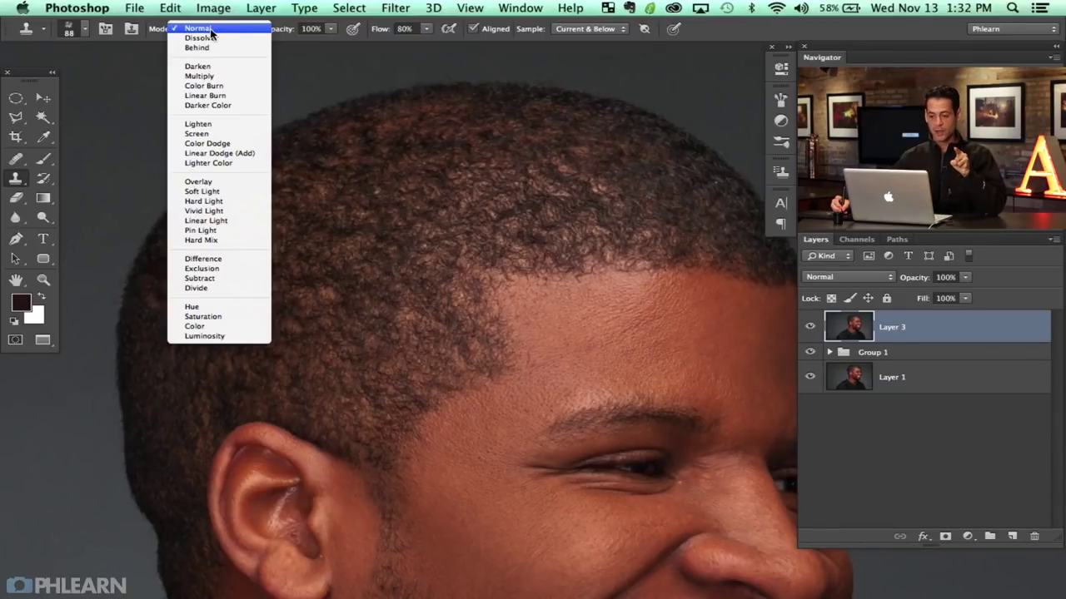
pyautogui.click(198, 66)
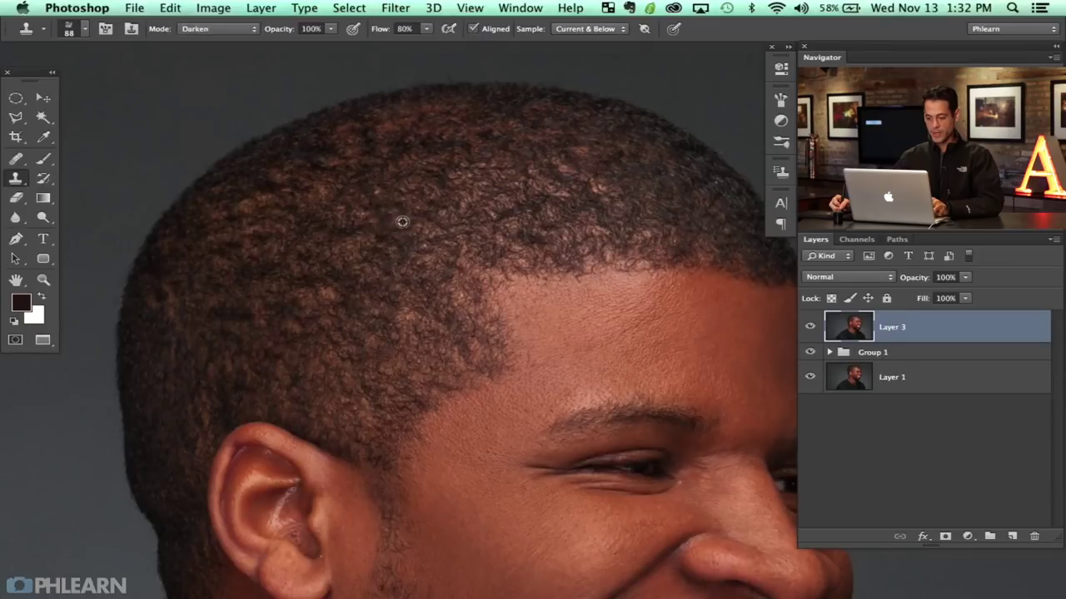
# Try cloning darker texture over the thin patches at the back of the head and undo the strokes.
pyautogui.moveTo(131, 225)
pyautogui.mouseDown()
pyautogui.moveTo(106, 239)
pyautogui.moveTo(112, 200)
pyautogui.moveTo(102, 175)
pyautogui.moveTo(113, 163)
pyautogui.moveTo(350, 262)
pyautogui.mouseUp()
pyautogui.press('super+z')
pyautogui.keyDown('alt'); pyautogui.click(421, 239); pyautogui.keyUp('alt')
pyautogui.moveTo(270, 208)
pyautogui.mouseDown()
pyautogui.moveTo(224, 228)
pyautogui.moveTo(209, 255)
pyautogui.moveTo(302, 221)
pyautogui.moveTo(259, 238)
pyautogui.moveTo(319, 234)
pyautogui.mouseUp()
pyautogui.press('super+z')
# Clone darker hair texture over the thin patches on the back and side of the head above the ear.
pyautogui.moveTo(455, 221); pyautogui.dragTo(280, 235)
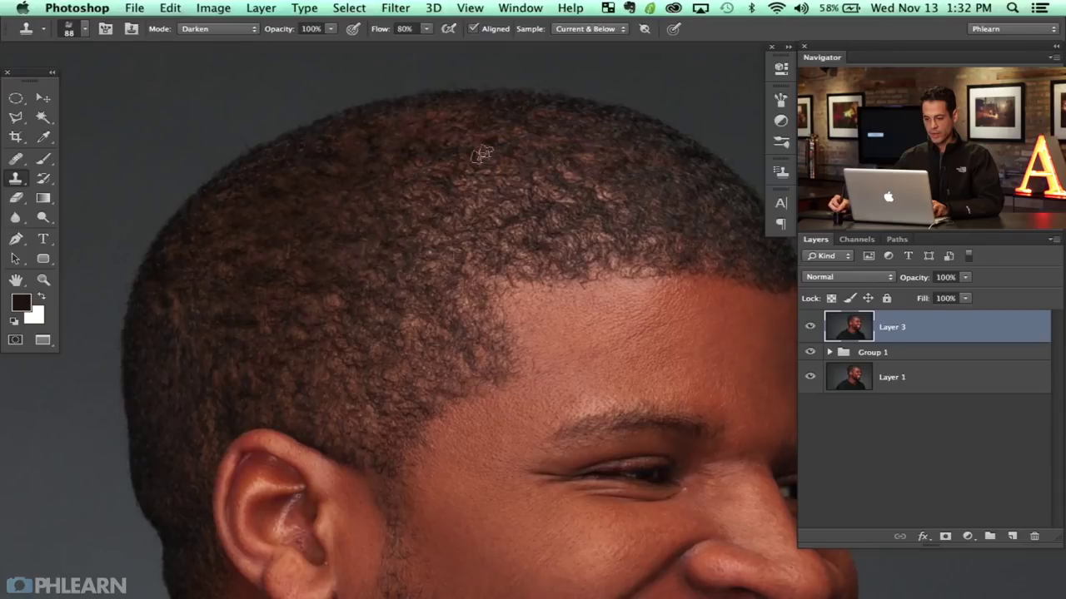
pyautogui.keyDown('alt'); pyautogui.click(227, 319); pyautogui.keyUp('alt')
pyautogui.moveTo(165, 333)
pyautogui.mouseDown()
pyautogui.moveTo(231, 317)
pyautogui.moveTo(190, 289)
pyautogui.moveTo(159, 333)
pyautogui.moveTo(191, 305)
pyautogui.mouseUp()
pyautogui.keyDown('alt'); pyautogui.click(210, 292); pyautogui.keyUp('alt')
pyautogui.moveTo(200, 244)
pyautogui.mouseDown()
pyautogui.moveTo(250, 223)
pyautogui.moveTo(243, 302)
pyautogui.moveTo(193, 328)
pyautogui.mouseUp()
pyautogui.keyDown('alt'); pyautogui.click(295, 306); pyautogui.keyUp('alt')
pyautogui.moveTo(269, 314)
pyautogui.mouseDown()
pyautogui.moveTo(208, 366)
pyautogui.moveTo(188, 330)
pyautogui.moveTo(201, 366)
pyautogui.moveTo(308, 284)
pyautogui.mouseUp()
# Clone darker hair texture over the lighter patches along the top and front of the hair, resampling nearby areas.
pyautogui.moveTo(414, 183)
pyautogui.mouseDown()
pyautogui.moveTo(452, 184)
pyautogui.moveTo(402, 207)
pyautogui.moveTo(468, 207)
pyautogui.moveTo(560, 239)
pyautogui.mouseUp()
pyautogui.keyDown('alt'); pyautogui.click(304, 227); pyautogui.keyUp('alt')
pyautogui.press('super+z')
pyautogui.keyDown('alt'); pyautogui.click(567, 209); pyautogui.keyUp('alt')
pyautogui.moveTo(510, 213); pyautogui.dragTo(497, 209)
pyautogui.moveTo(571, 213)
pyautogui.mouseDown()
pyautogui.moveTo(516, 212)
pyautogui.moveTo(508, 198)
pyautogui.moveTo(482, 203)
pyautogui.moveTo(418, 265)
pyautogui.moveTo(512, 234)
pyautogui.moveTo(457, 198)
pyautogui.moveTo(504, 175)
pyautogui.moveTo(558, 208)
pyautogui.moveTo(526, 183)
pyautogui.moveTo(548, 180)
pyautogui.moveTo(529, 221)
pyautogui.mouseUp()
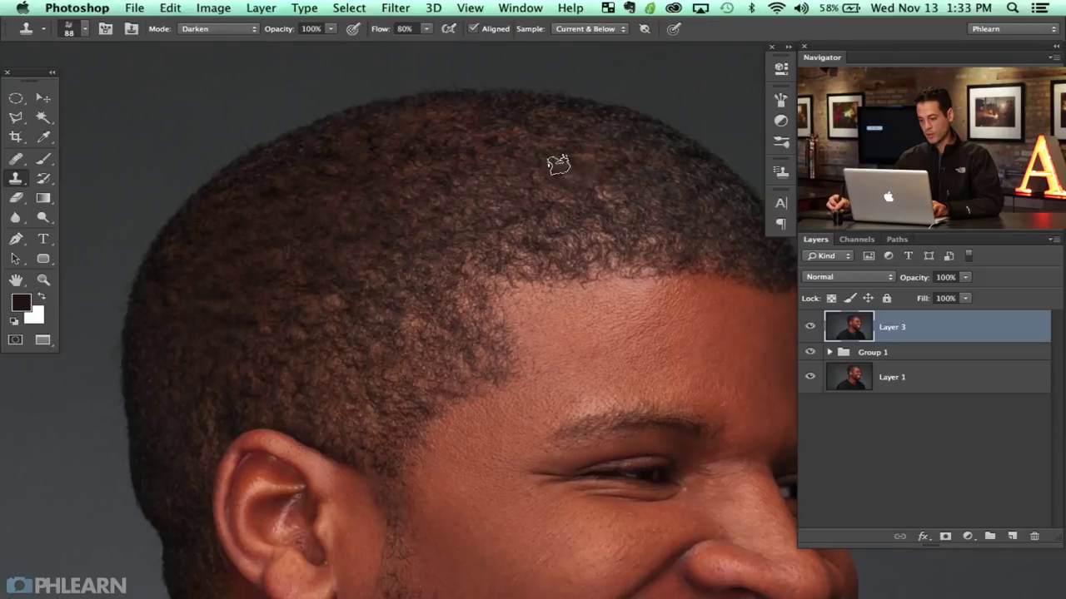
pyautogui.moveTo(583, 137)
pyautogui.mouseDown()
pyautogui.moveTo(638, 192)
pyautogui.moveTo(669, 190)
pyautogui.moveTo(595, 156)
pyautogui.mouseUp()
# Try the Multiply blend mode on Layer 3 and undo it.
pyautogui.click(862, 281)
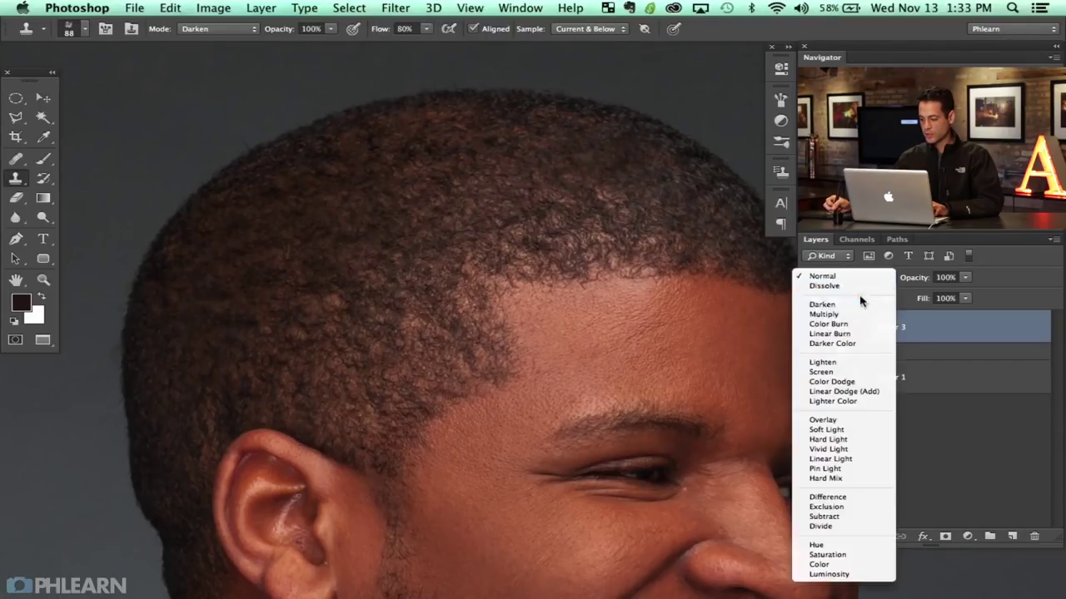
pyautogui.click(855, 313)
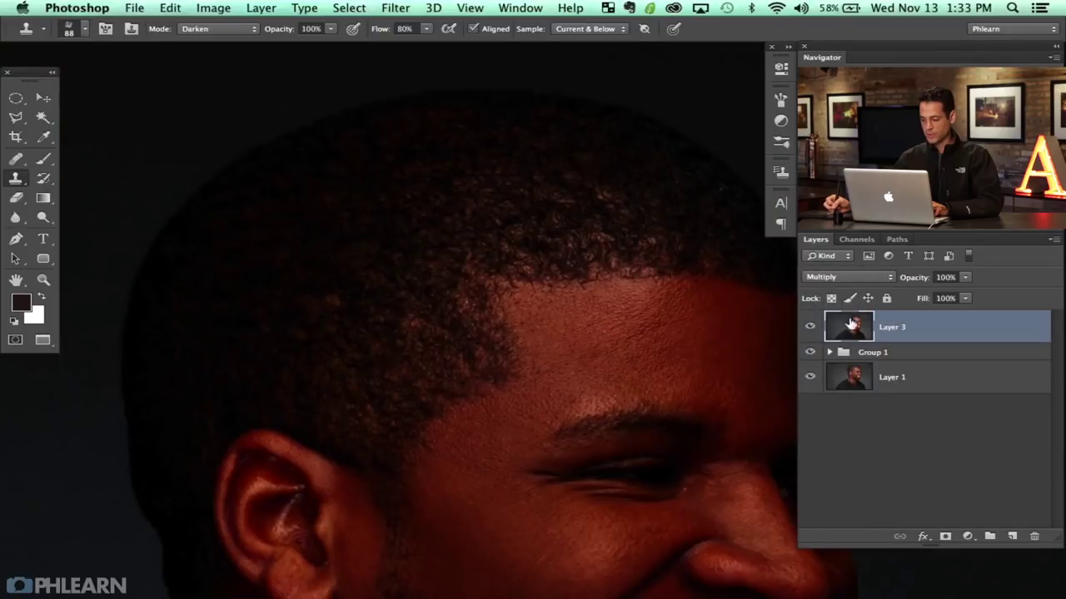
pyautogui.press('super+z')
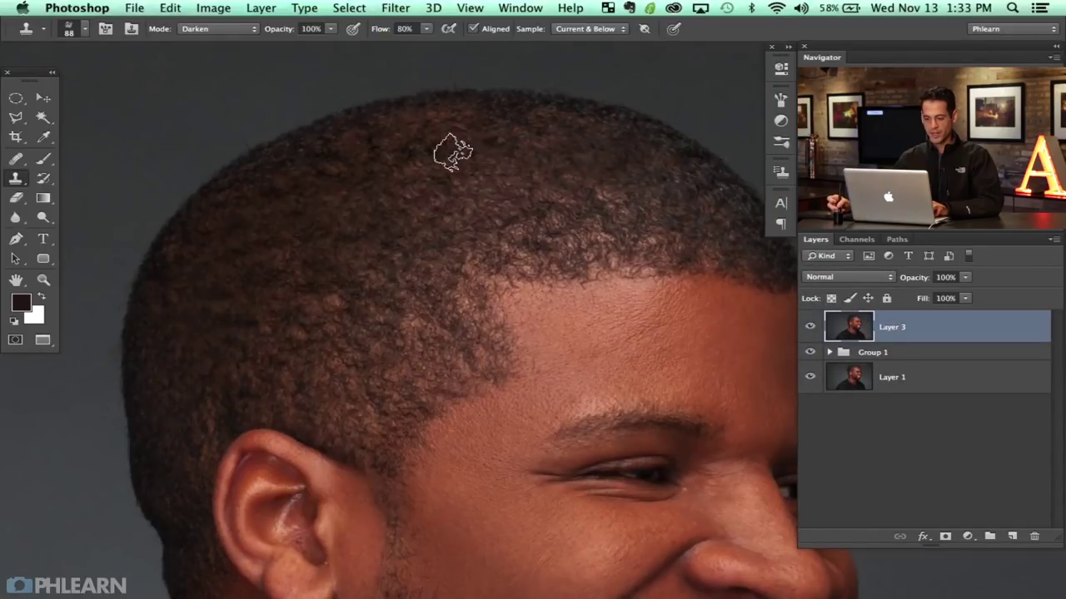
# Try cloning the hair with the Clone Stamp in Multiply mode, undo the strokes and return the tool to Darken.
pyautogui.click(212, 28)
pyautogui.click(204, 37)
pyautogui.keyDown('alt'); pyautogui.click(528, 205); pyautogui.keyUp('alt')
pyautogui.moveTo(426, 200)
pyautogui.mouseDown()
pyautogui.moveTo(395, 194)
pyautogui.moveTo(397, 185)
pyautogui.moveTo(432, 183)
pyautogui.moveTo(380, 197)
pyautogui.moveTo(343, 260)
pyautogui.moveTo(386, 202)
pyautogui.mouseUp()
pyautogui.press('alt+super+z')
pyautogui.press('alt+super+z')
pyautogui.press('alt+super+z')
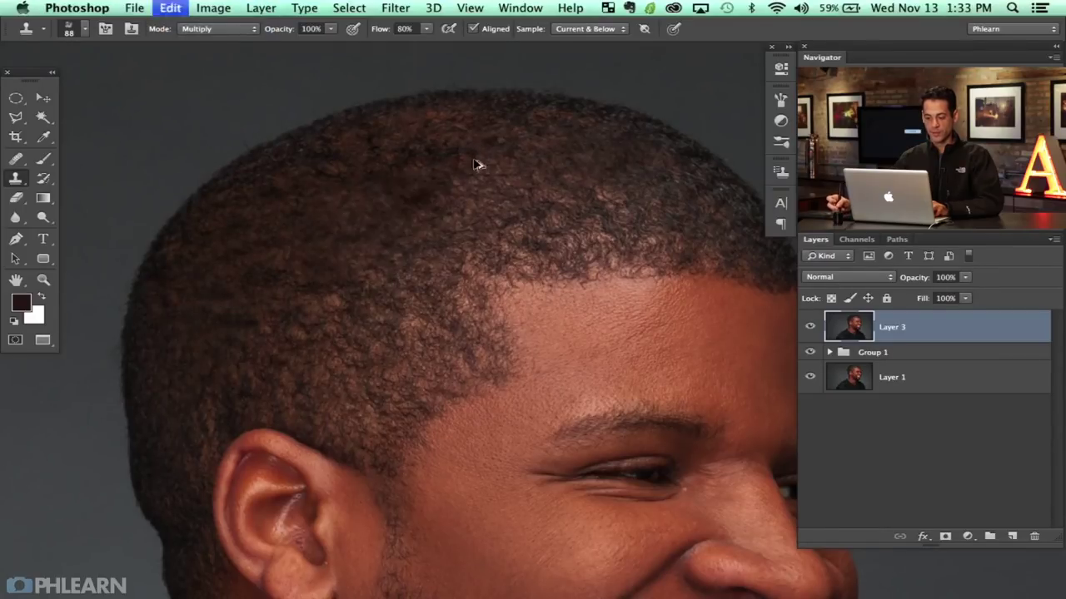
pyautogui.press('super+alt+z')
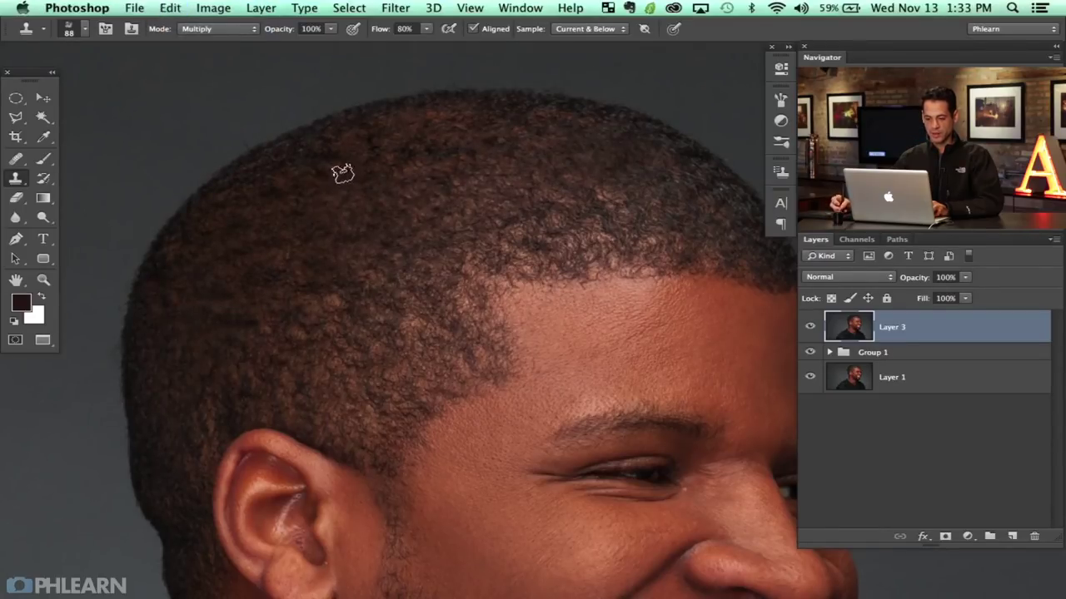
pyautogui.click(214, 34)
pyautogui.click(204, 35)
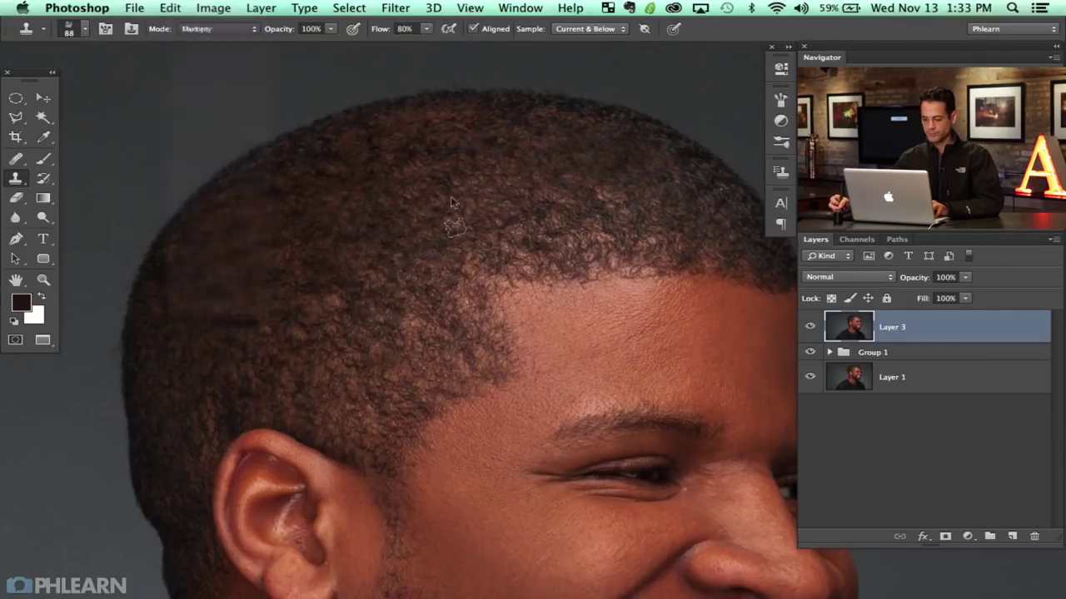
# Clone darker hair texture over the lighter patches between the temple and the ear, undoing one unwanted stroke.
pyautogui.moveTo(406, 327); pyautogui.dragTo(396, 337)
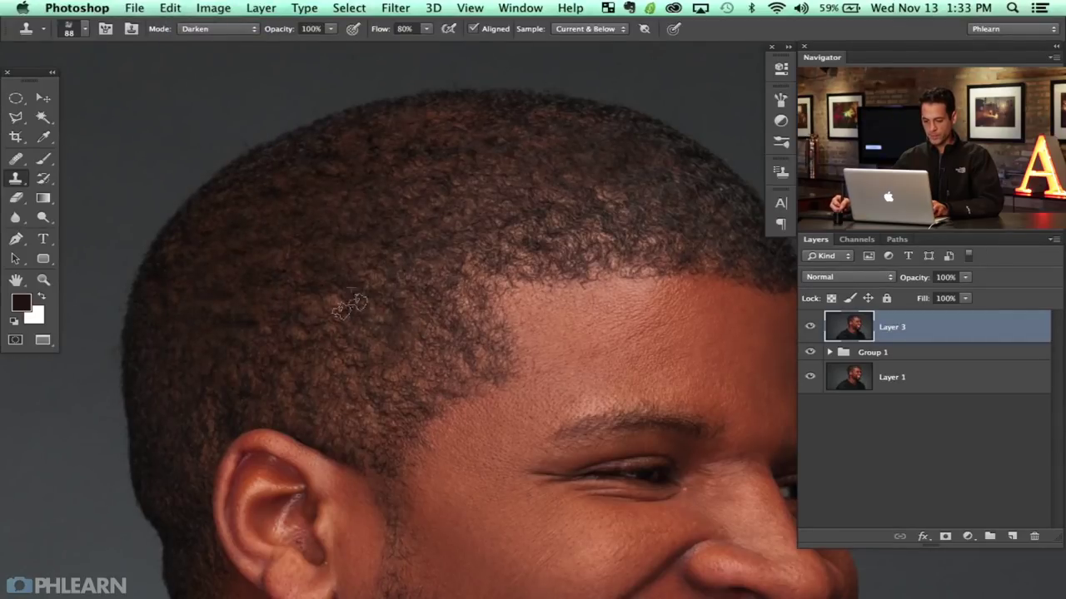
pyautogui.moveTo(376, 382); pyautogui.dragTo(413, 350)
pyautogui.press('super+z')
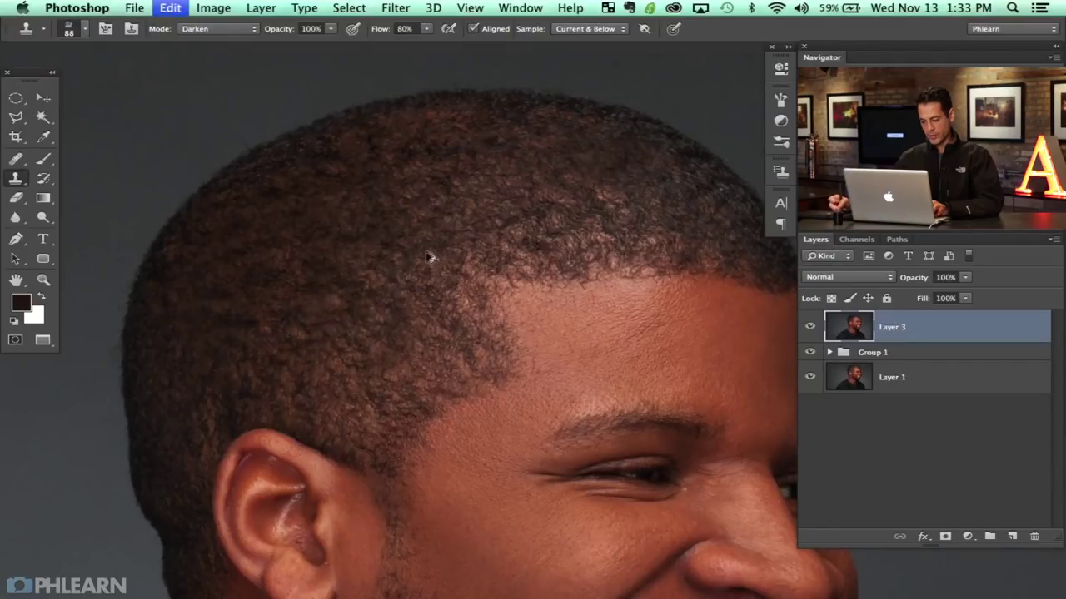
pyautogui.moveTo(303, 355); pyautogui.dragTo(268, 287)
pyautogui.moveTo(256, 334)
pyautogui.mouseDown()
pyautogui.moveTo(288, 300)
pyautogui.moveTo(269, 367)
pyautogui.moveTo(294, 357)
pyautogui.moveTo(279, 317)
pyautogui.moveTo(328, 281)
pyautogui.moveTo(344, 331)
pyautogui.moveTo(366, 350)
pyautogui.mouseUp()
# Enlarge the clone tip and fill the remaining light patches across the side and top of the hair from fresh samples.
pyautogui.press(']')
pyautogui.press(']')
pyautogui.press(']')
pyautogui.press(']')
pyautogui.keyDown('alt'); pyautogui.click(292, 276); pyautogui.keyUp('alt')
pyautogui.moveTo(399, 227); pyautogui.dragTo(414, 235)
pyautogui.keyDown('alt'); pyautogui.click(542, 203); pyautogui.keyUp('alt')
pyautogui.moveTo(406, 276); pyautogui.dragTo(397, 340)
pyautogui.keyDown('alt'); pyautogui.click(391, 250); pyautogui.keyUp('alt')
pyautogui.click(352, 194)
pyautogui.keyDown('alt'); pyautogui.click(331, 216); pyautogui.keyUp('alt')
pyautogui.moveTo(309, 180); pyautogui.dragTo(288, 252)
# Clone darker beard texture over the sparse patches along the jaw and sideburn using tips of 57 and 74 px.
pyautogui.moveTo(412, 457); pyautogui.dragTo(349, 236)
pyautogui.moveTo(365, 478)
pyautogui.mouseDown()
pyautogui.moveTo(339, 291)
pyautogui.moveTo(325, 267)
pyautogui.mouseUp()
pyautogui.press('[')
pyautogui.press('[')
pyautogui.press('[')
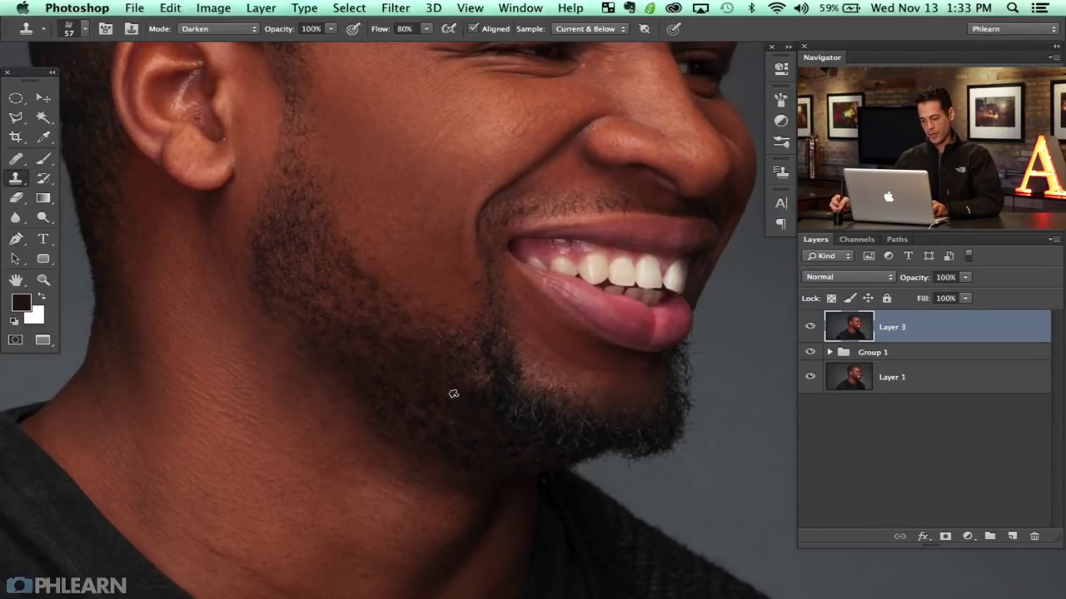
pyautogui.moveTo(415, 374); pyautogui.dragTo(431, 394)
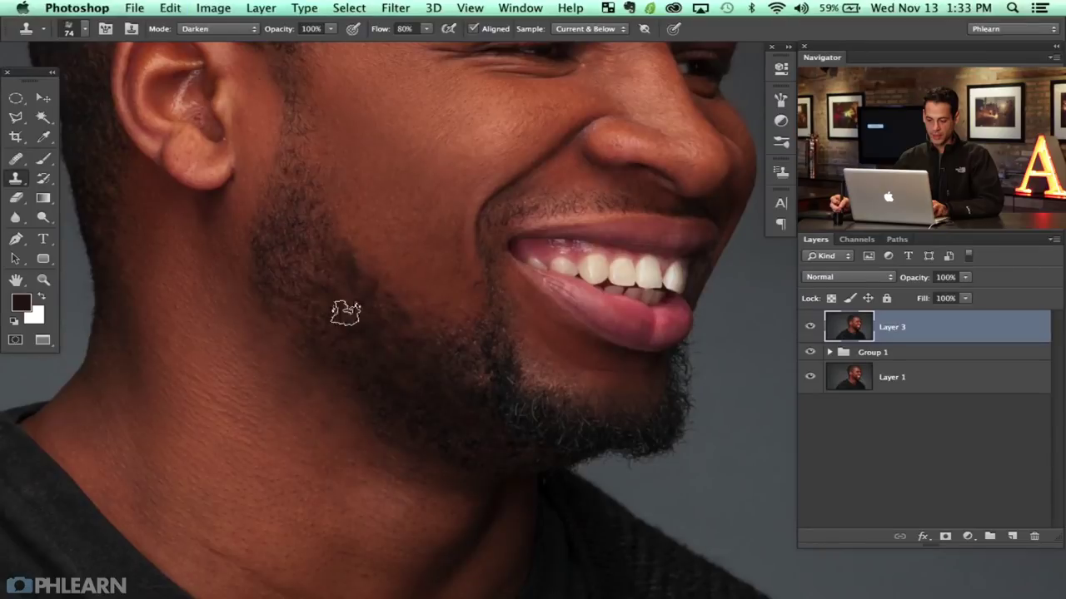
pyautogui.moveTo(343, 316); pyautogui.dragTo(309, 313)
pyautogui.moveTo(310, 254); pyautogui.dragTo(323, 280)
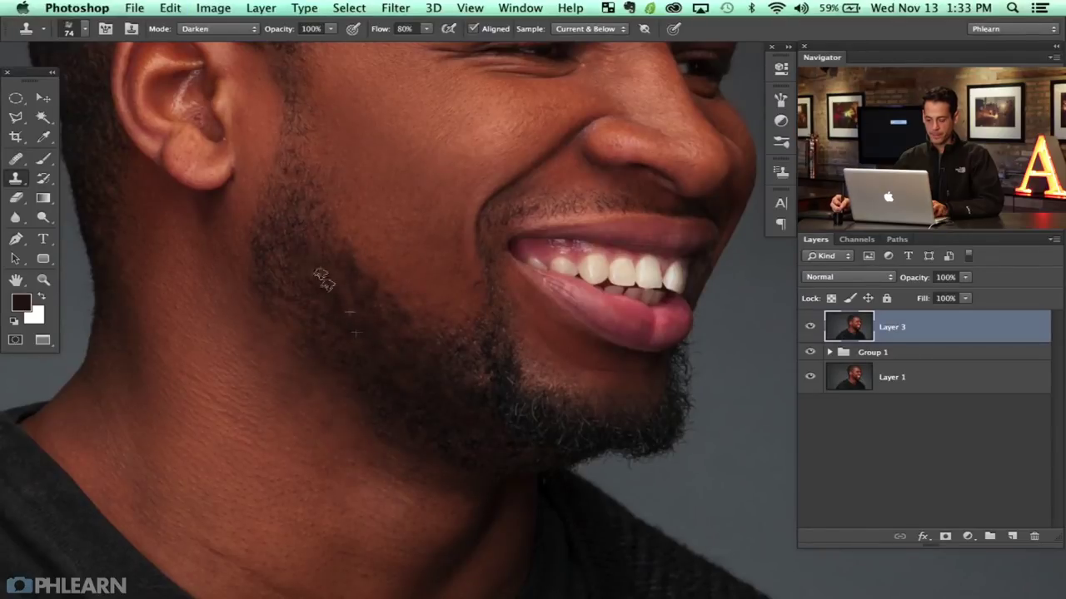
pyautogui.moveTo(364, 353)
pyautogui.mouseDown()
pyautogui.moveTo(281, 277)
pyautogui.moveTo(289, 261)
pyautogui.moveTo(328, 270)
pyautogui.moveTo(331, 248)
pyautogui.moveTo(314, 225)
pyautogui.moveTo(273, 263)
pyautogui.mouseUp()
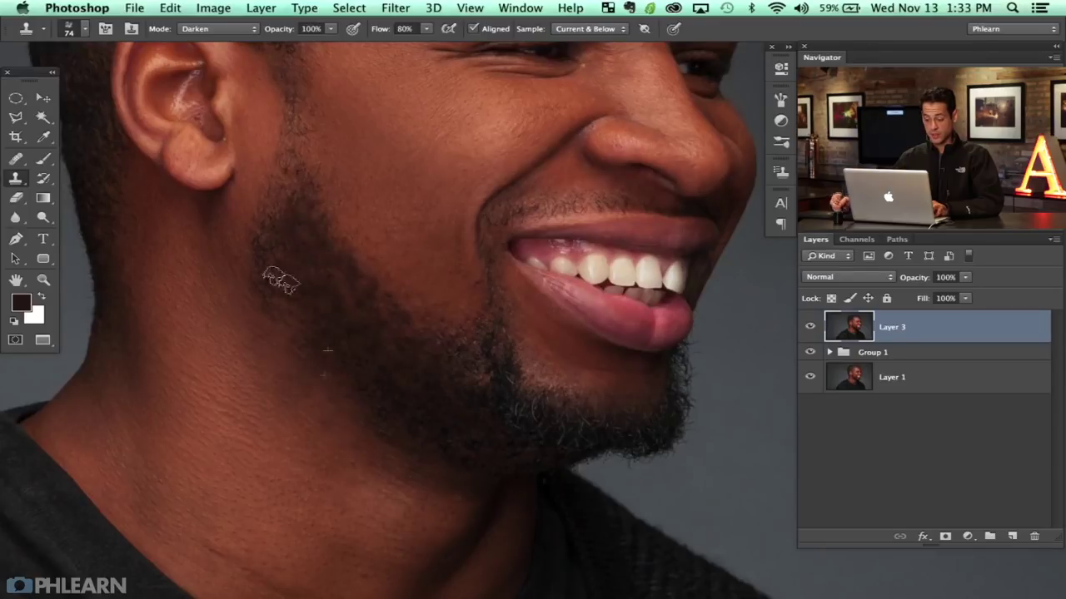
# View the whole portrait and toggle Layer 3 repeatedly to compare the hair and beard before and after cloning.
pyautogui.press('super+0')
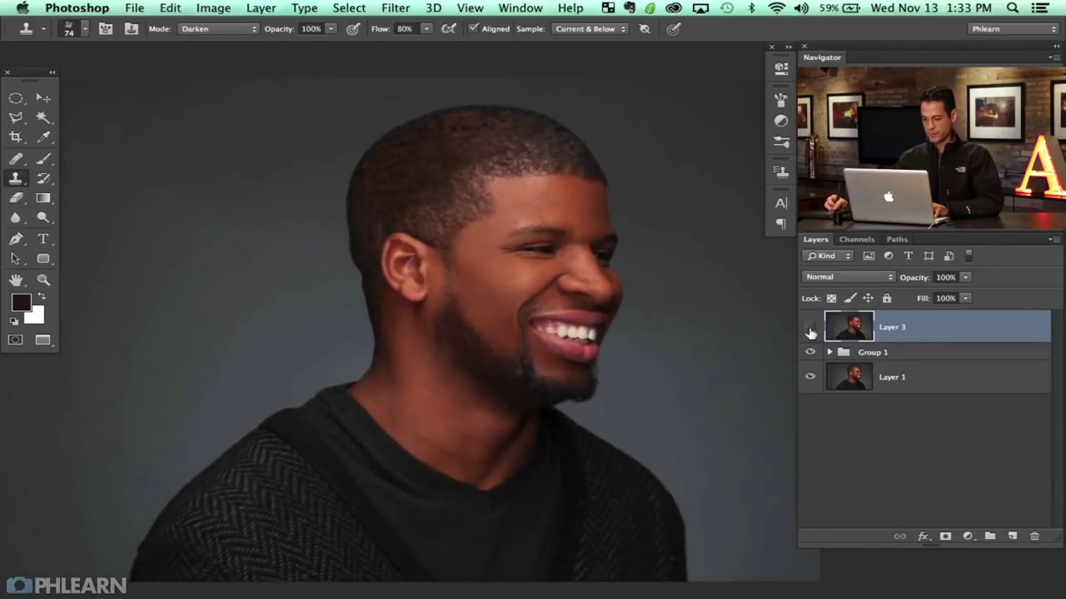
pyautogui.click(810, 328)
pyautogui.click(810, 328)
pyautogui.click(810, 328)
pyautogui.click(810, 328)
pyautogui.click(810, 328)
pyautogui.click(810, 328)
# Switch to the Brush tool and browse its available brush tips.
pyautogui.moveTo(630, 298); pyautogui.dragTo(553, 306)
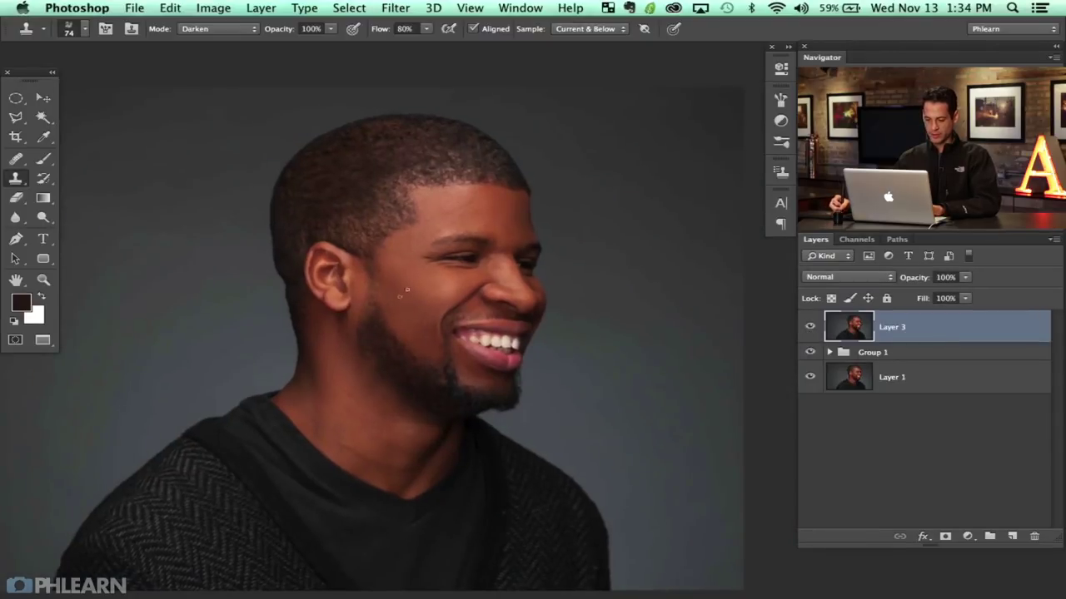
pyautogui.press('b')
pyautogui.rightClick(388, 223)
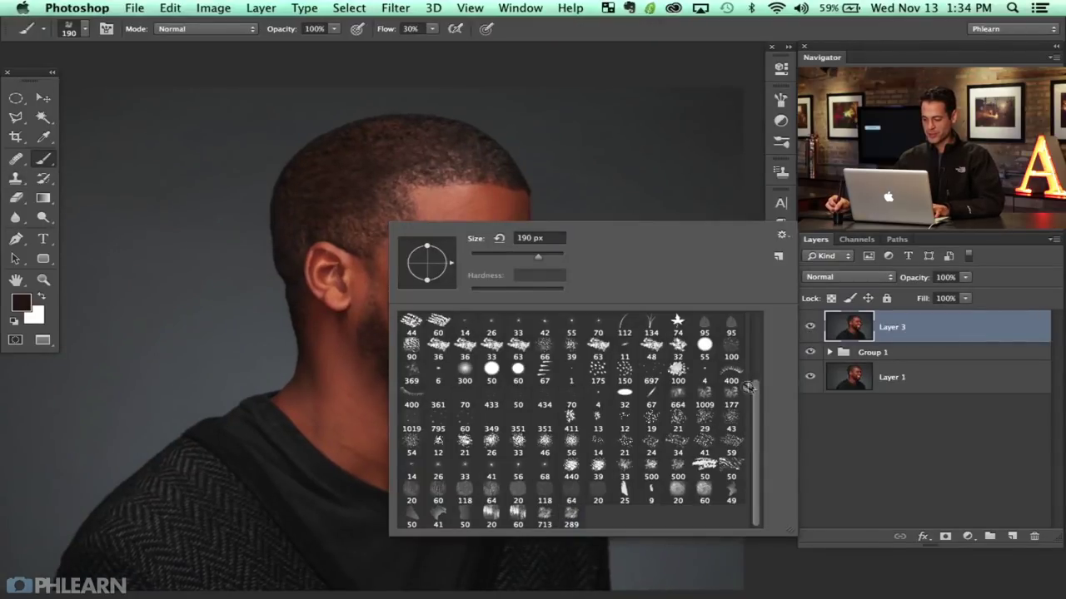
pyautogui.scroll(4, 750, 385)
pyautogui.moveTo(539, 174); pyautogui.dragTo(534, 176)
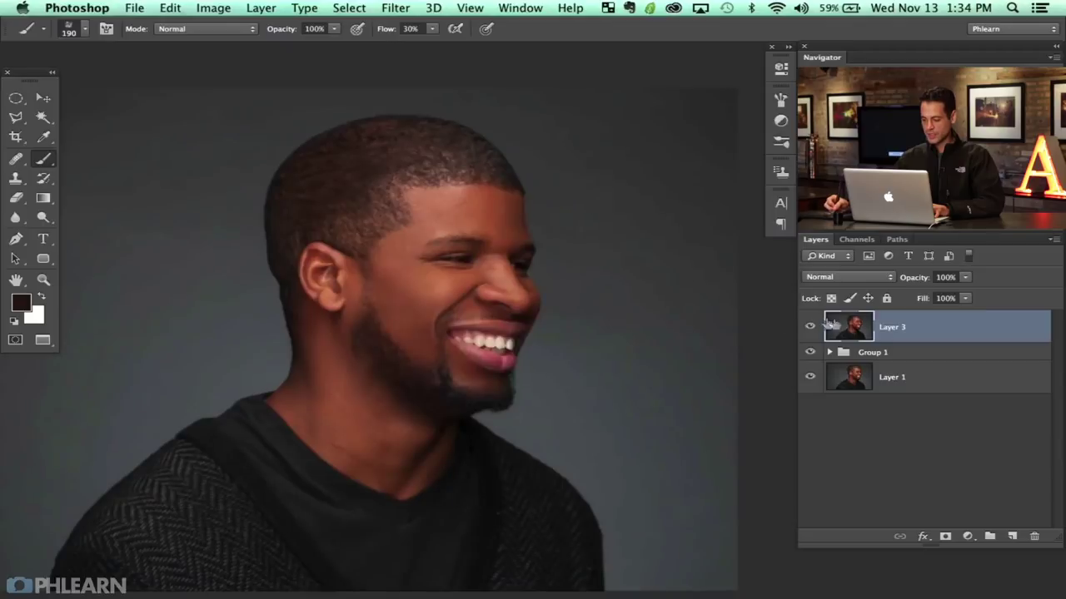
# Toggle Layer 3's visibility several more times to examine how the cloning changes the hair and skin.
pyautogui.click(808, 330)
pyautogui.click(809, 331)
pyautogui.click(808, 330)
pyautogui.click(808, 330)
pyautogui.click(809, 330)
pyautogui.click(809, 328)
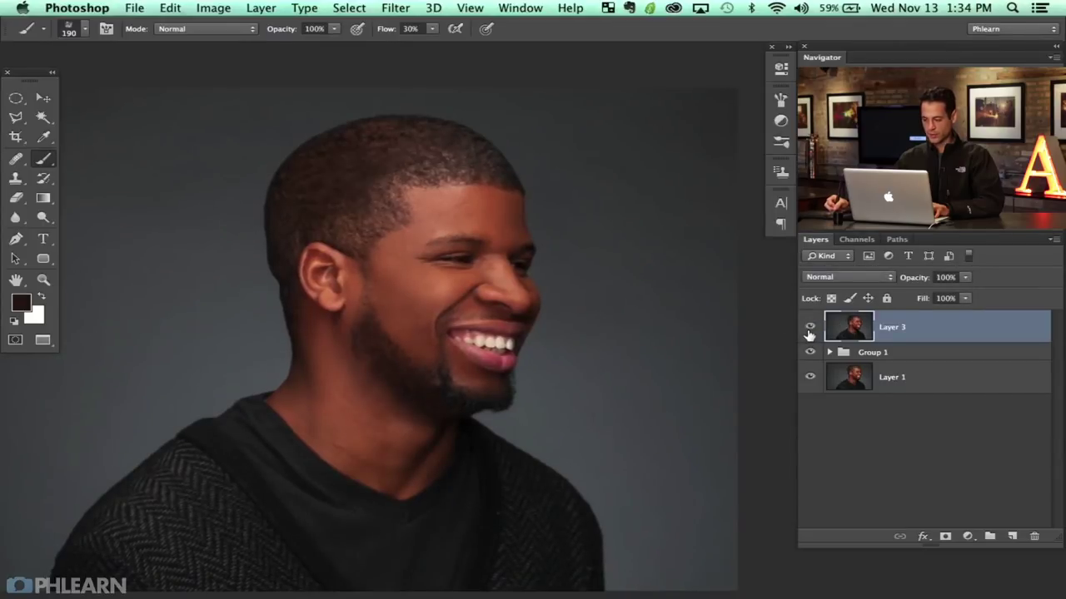
pyautogui.hotkey('ctrl', 'u')
pyautogui.moveTo(145, 435); pyautogui.dragTo(139, 439)
pyautogui.press('Return')
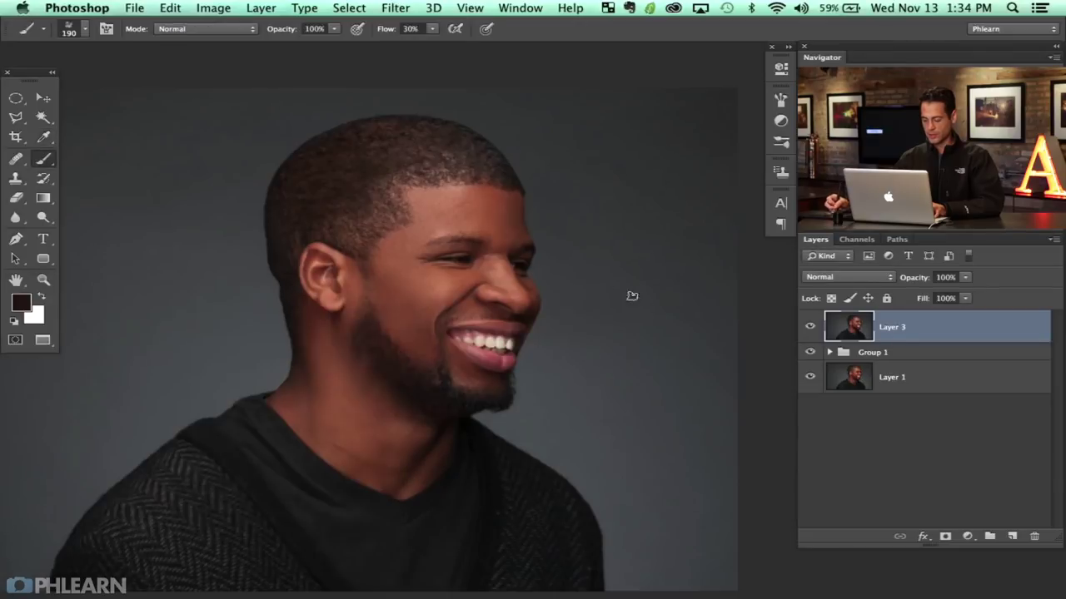
# Add a layer mask to Layer 3, invert it to black and choose the 617 px soft round brush tip.
pyautogui.hotkey('ctrl', 'shift', 'm')
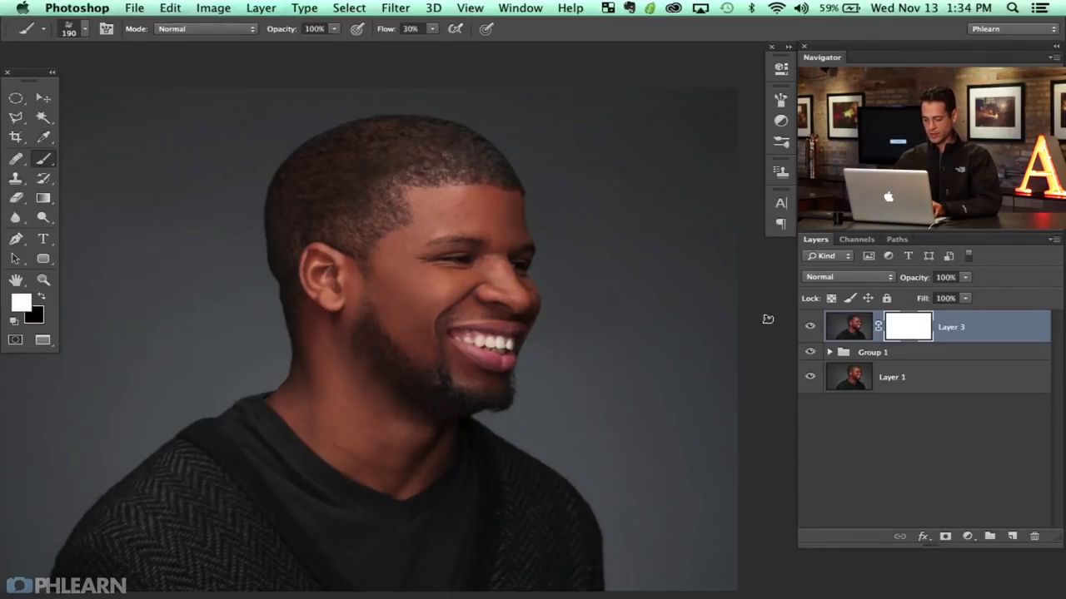
pyautogui.hotkey('ctrl', 'i')
pyautogui.rightClick(509, 247)
pyautogui.click(533, 333)
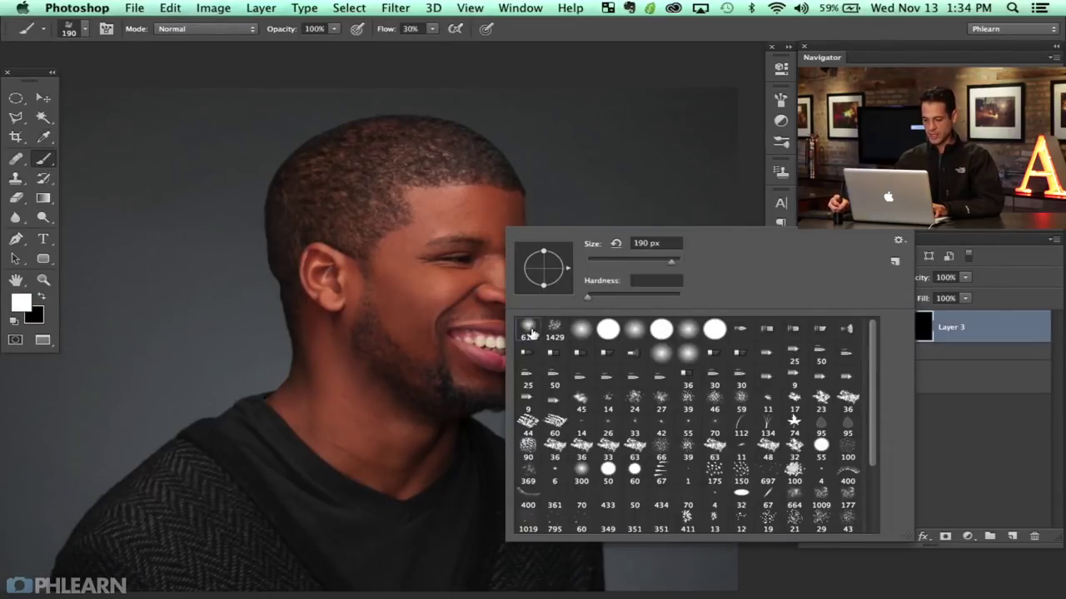
pyautogui.press('Return')
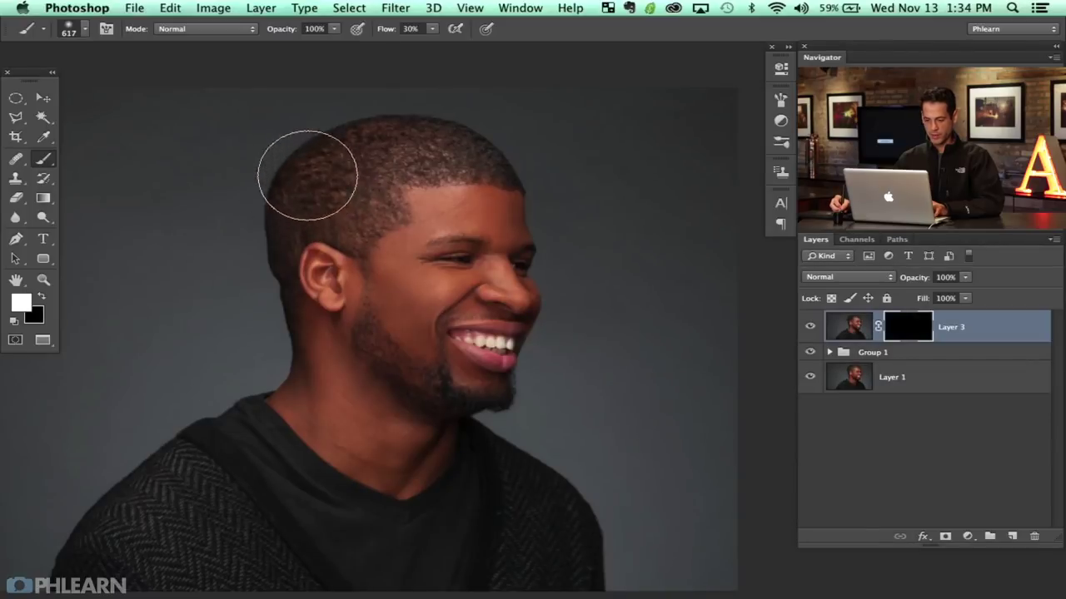
# Paint white on Layer 3's mask over the hair and beard, using a soft tip reduced to 402 px.
pyautogui.moveTo(316, 186)
pyautogui.mouseDown()
pyautogui.moveTo(404, 133)
pyautogui.moveTo(343, 158)
pyautogui.moveTo(289, 215)
pyautogui.moveTo(288, 204)
pyautogui.moveTo(290, 185)
pyautogui.moveTo(337, 152)
pyautogui.moveTo(389, 137)
pyautogui.moveTo(368, 200)
pyautogui.mouseUp()
pyautogui.moveTo(418, 381)
pyautogui.mouseDown()
pyautogui.moveTo(391, 366)
pyautogui.moveTo(388, 348)
pyautogui.moveTo(386, 361)
pyautogui.moveTo(435, 383)
pyautogui.mouseUp()
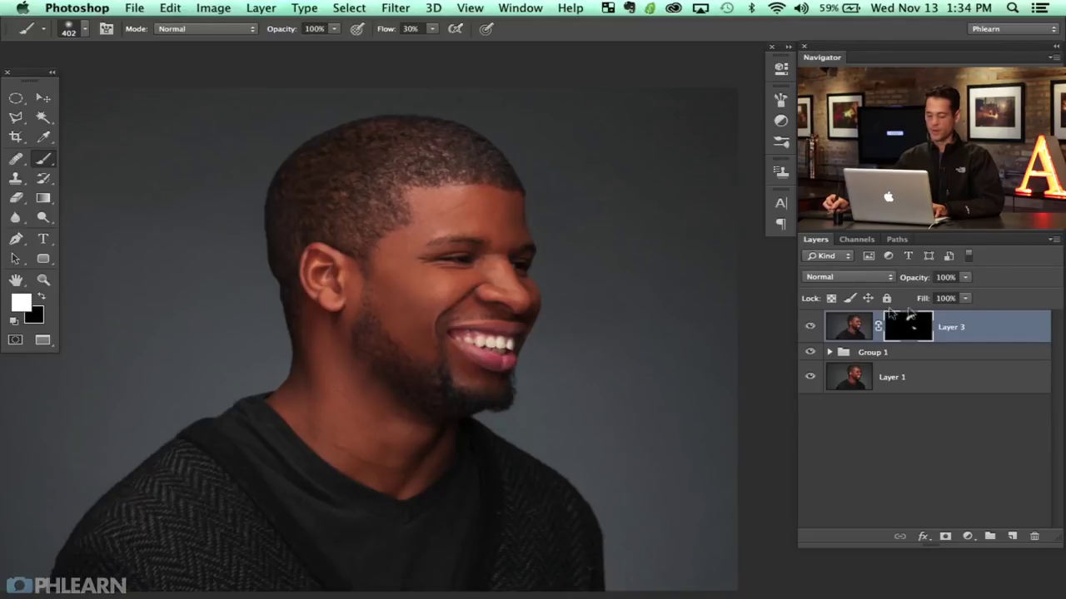
pyautogui.press('x')
# Group Layer 3 and Group 1 together in a new group above Layer 1.
pyautogui.keyDown('shift'); pyautogui.click(878, 356); pyautogui.keyUp('shift')
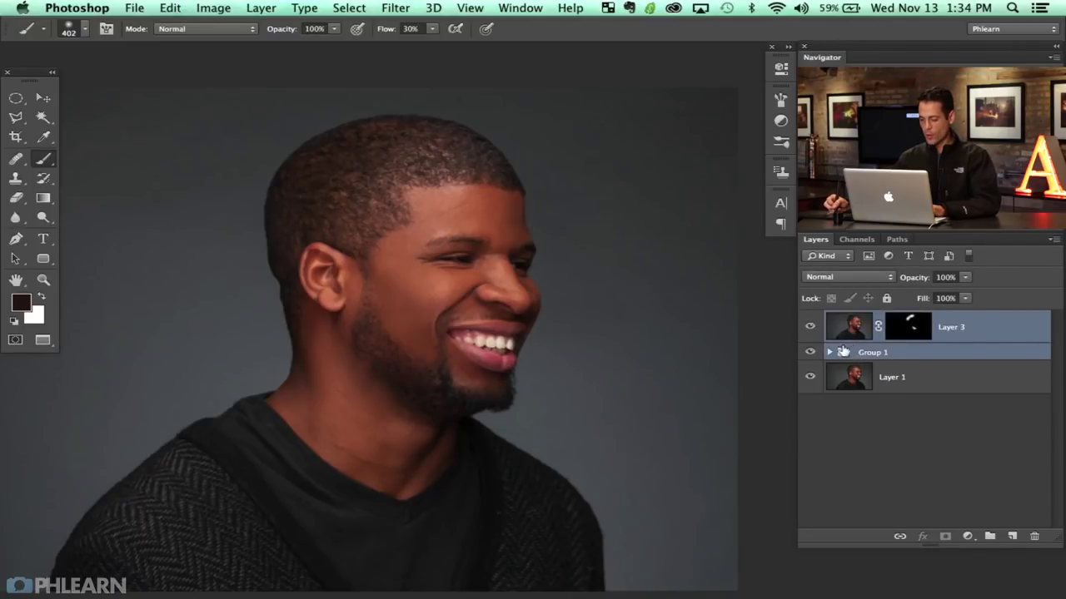
pyautogui.press('super+g')
pyautogui.moveTo(516, 417); pyautogui.dragTo(528, 405)
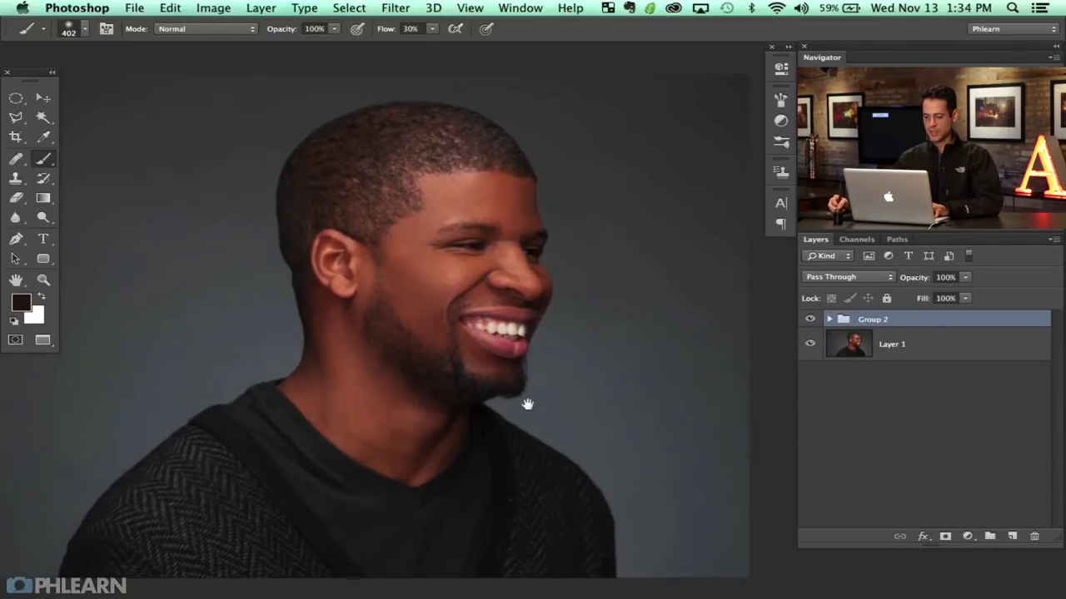
# Toggle Group 2 repeatedly to compare the whole portrait before and after all retouching.
pyautogui.click(810, 321)
pyautogui.click(809, 320)
pyautogui.click(810, 321)
pyautogui.click(810, 322)
pyautogui.click(812, 323)
pyautogui.click(809, 323)
pyautogui.click(808, 323)
pyautogui.click(808, 323)
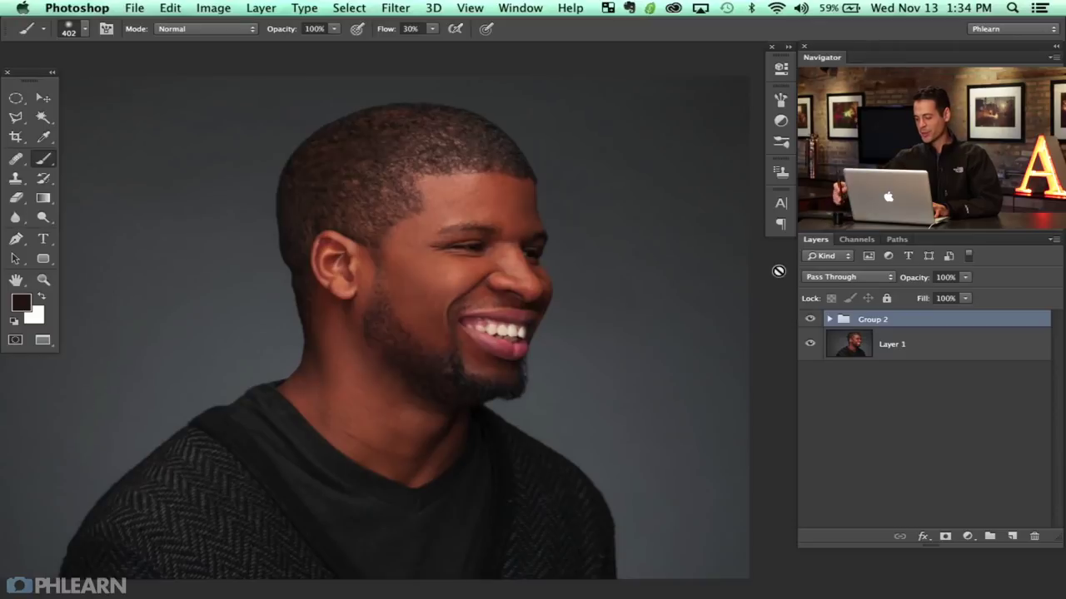